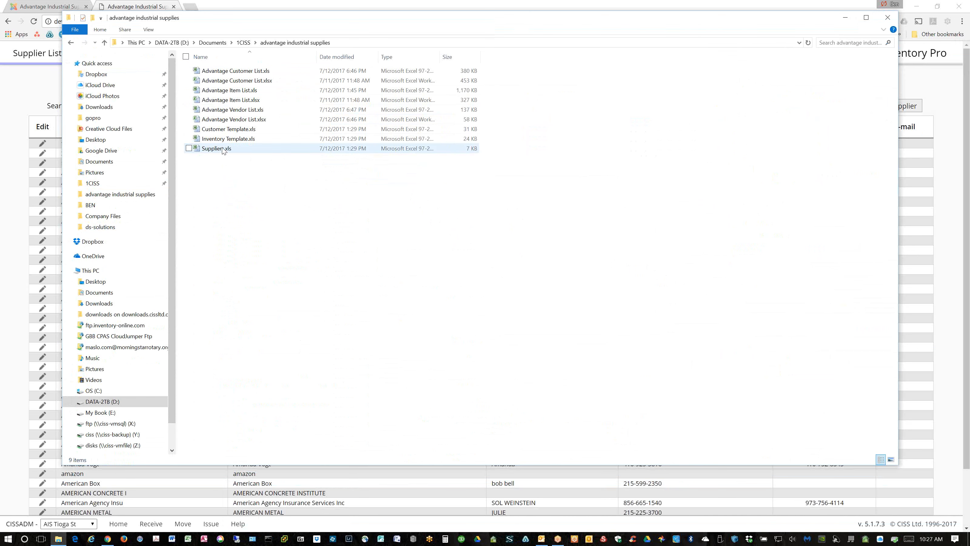
- Open the Suppliers.xls import template and return to the advantage industrial supplies folder
{"action": "double_click", "coordinate": [223, 150]}
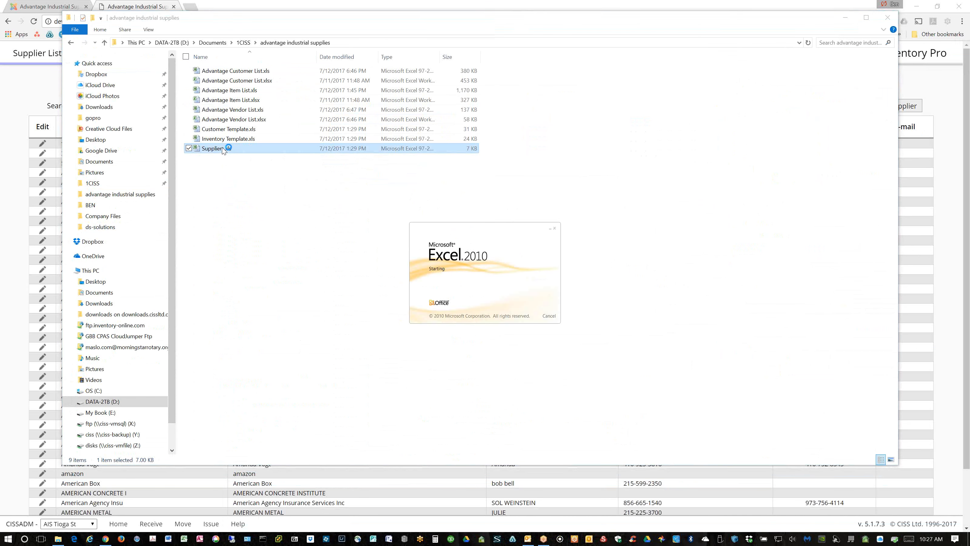
{"action": "left_click", "coordinate": [956, 16]}
{"action": "left_click", "coordinate": [58, 538]}
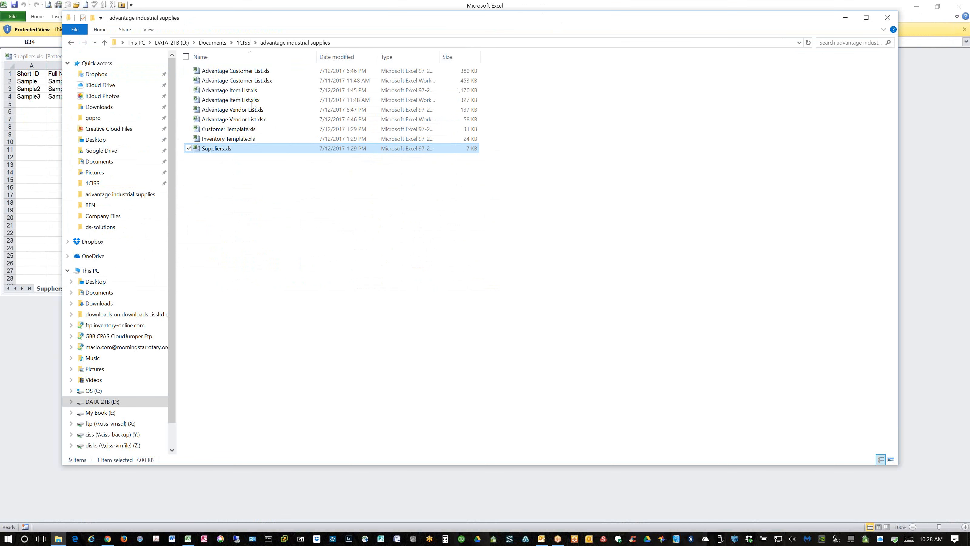
- Open Advantage Customer List.xls, enable editing and review the customer records across all their columns
{"action": "double_click", "coordinate": [228, 71]}
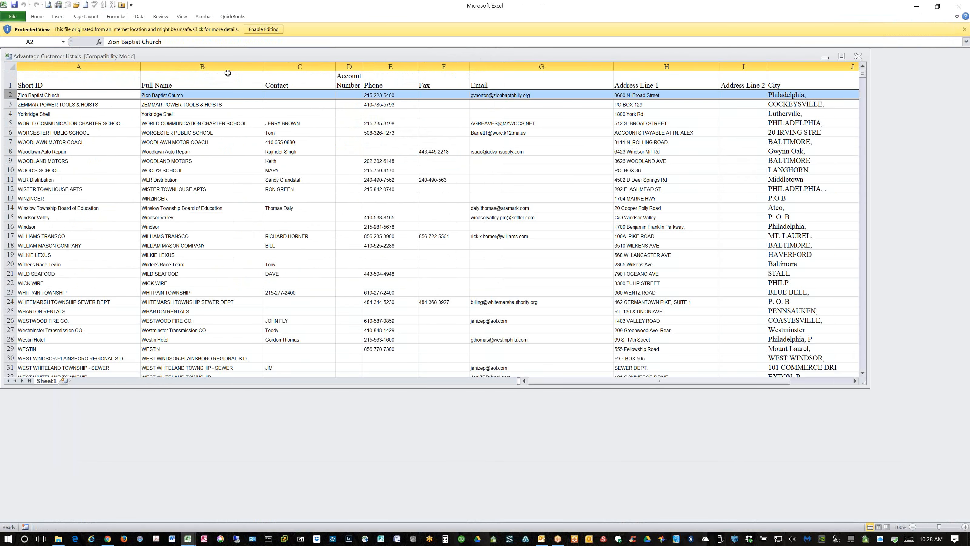
{"action": "left_click", "coordinate": [263, 29]}
{"action": "scroll", "coordinate": [701, 297], "scroll_direction": "down", "scroll_amount": 4}
{"action": "scroll", "coordinate": [702, 296], "scroll_direction": "right", "scroll_amount": 2}
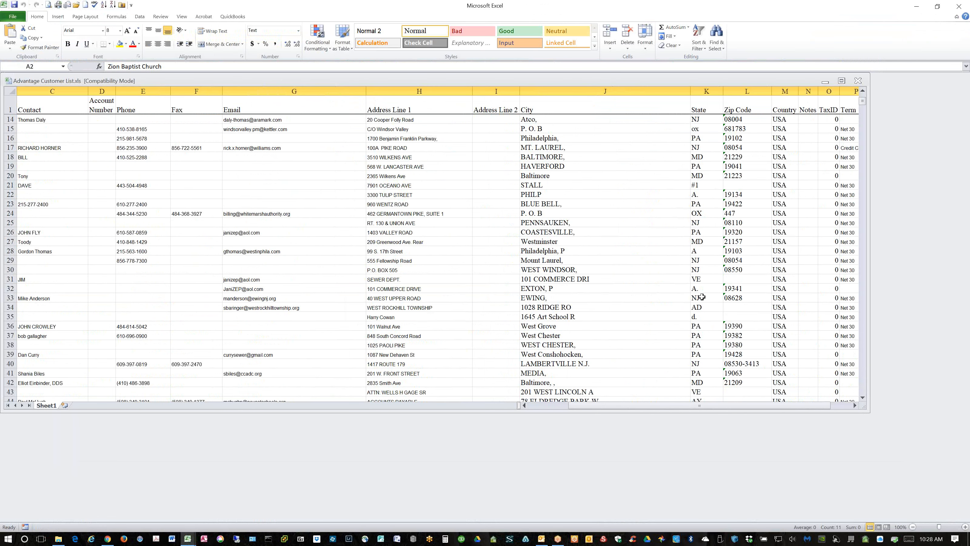
{"action": "scroll", "coordinate": [702, 315], "scroll_direction": "down", "scroll_amount": 4}
{"action": "scroll", "coordinate": [702, 315], "scroll_direction": "down", "scroll_amount": 12}
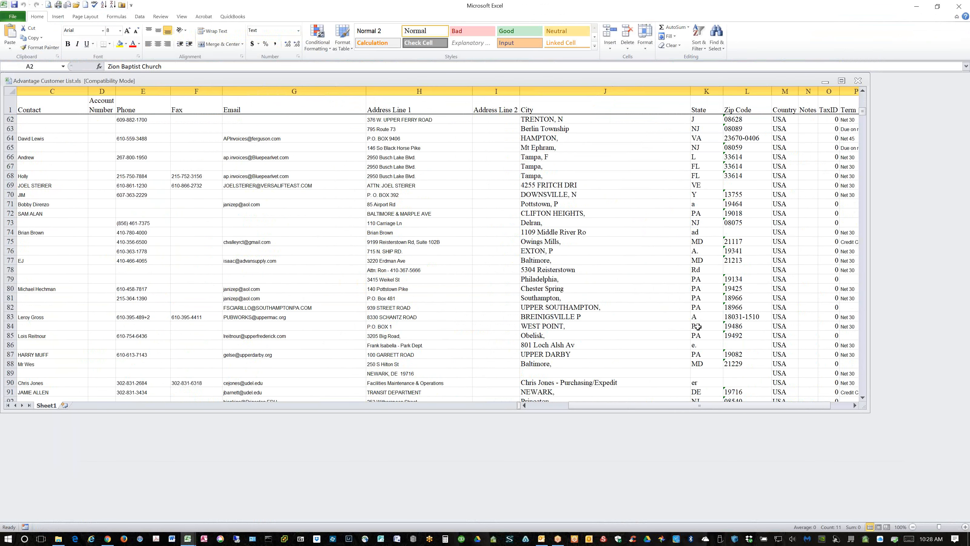
{"action": "left_click_drag", "start_coordinate": [701, 405], "coordinate": [658, 406]}
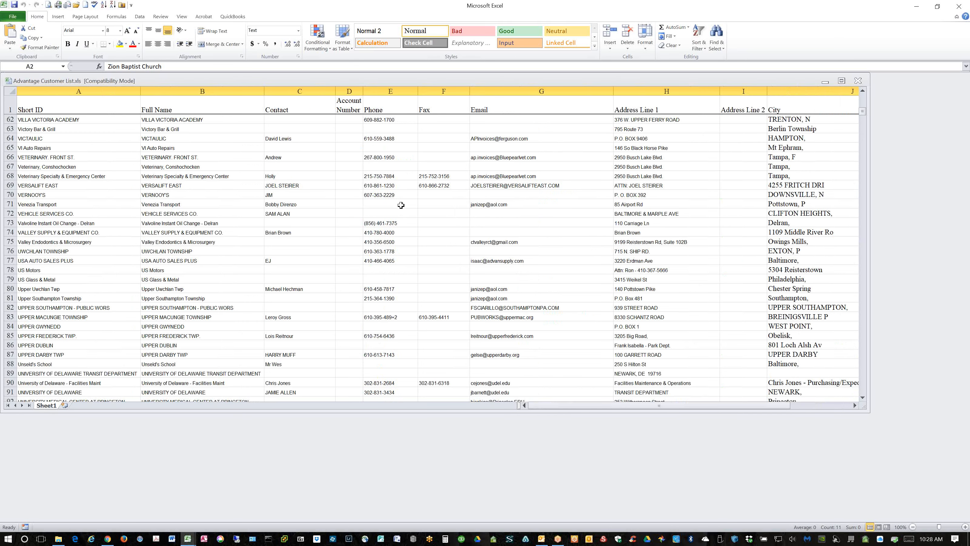
- Minimize the spreadsheet and folder windows to return to Inventory Pro, and look through the supplier list
{"action": "left_click", "coordinate": [916, 6]}
{"action": "left_click", "coordinate": [845, 17]}
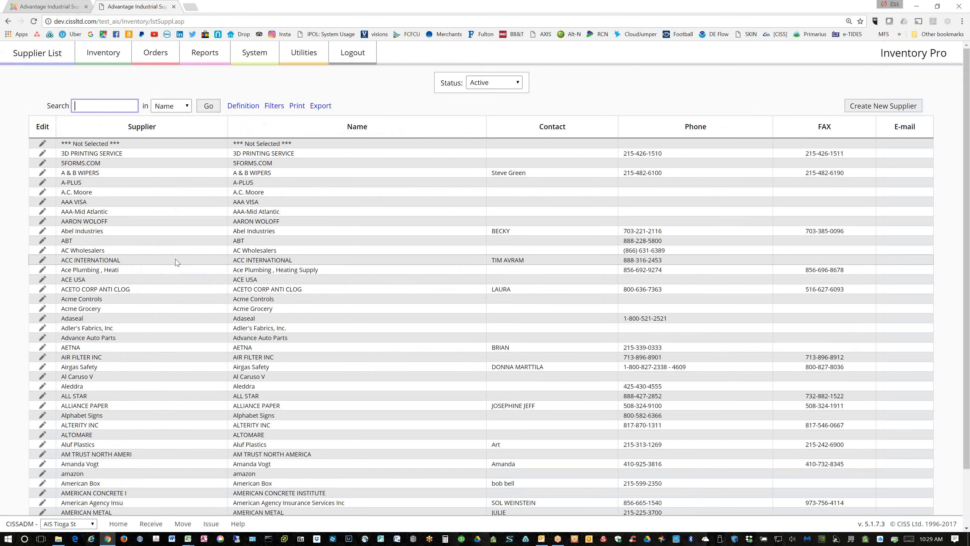
{"action": "scroll", "coordinate": [176, 263], "scroll_direction": "down", "scroll_amount": 3}
{"action": "scroll", "coordinate": [174, 262], "scroll_direction": "up", "scroll_amount": 3}
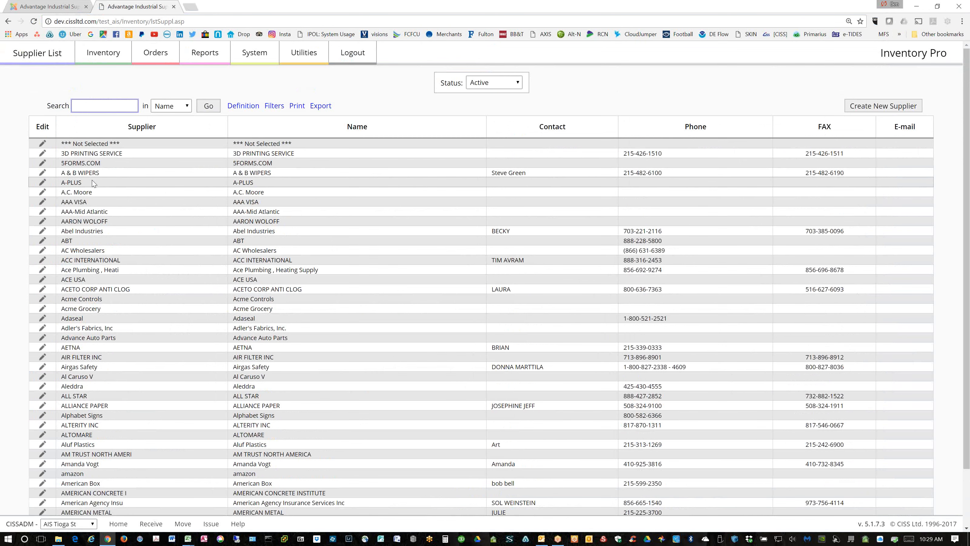
{"action": "scroll", "coordinate": [94, 183], "scroll_direction": "down", "scroll_amount": 3}
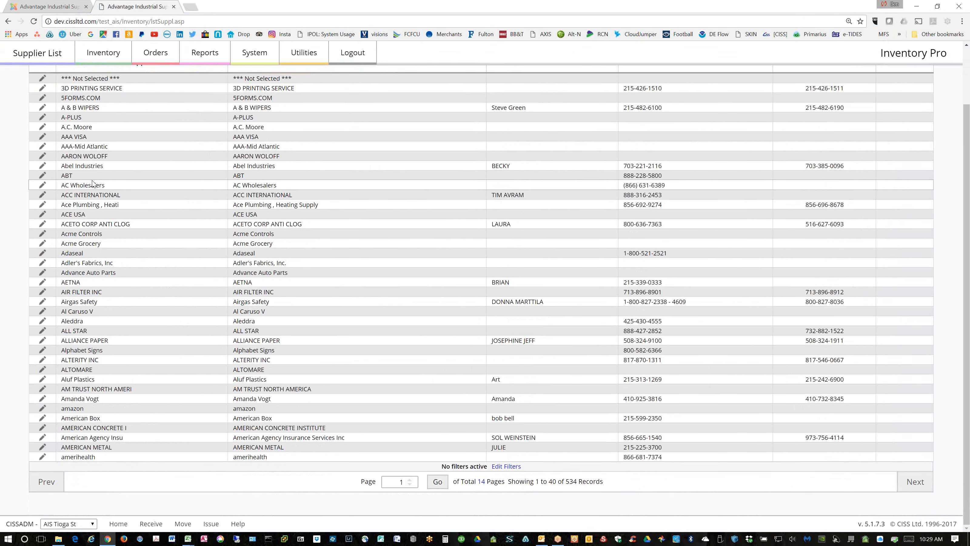
{"action": "scroll", "coordinate": [93, 183], "scroll_direction": "up", "scroll_amount": 3}
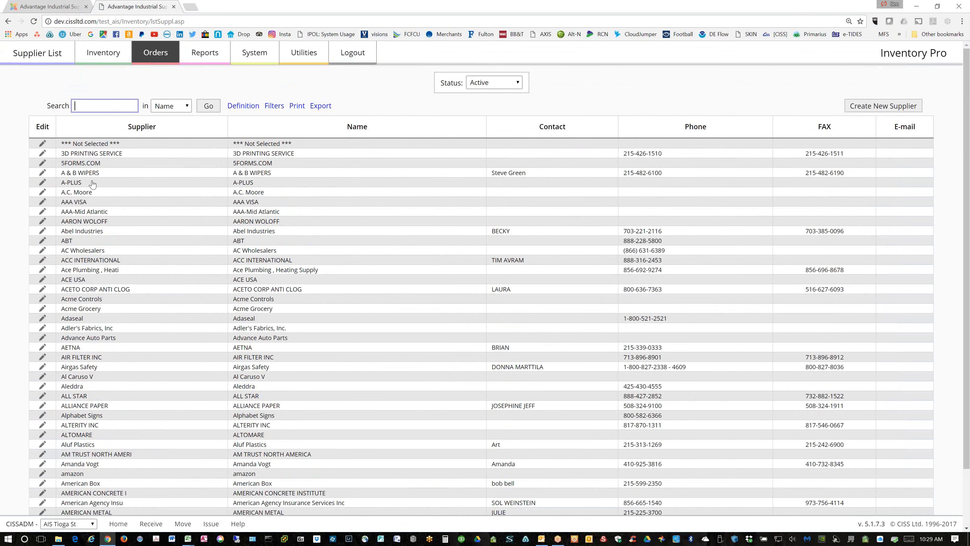
- Open the Customers/Contacts list and copy the customer ID 3 DOG GARAGE
{"action": "left_click", "coordinate": [156, 54]}
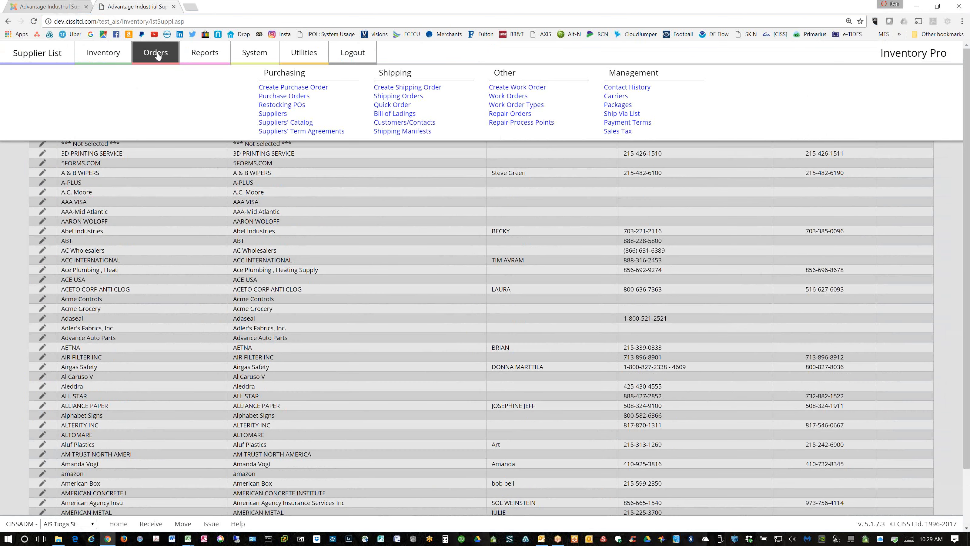
{"action": "left_click", "coordinate": [399, 123]}
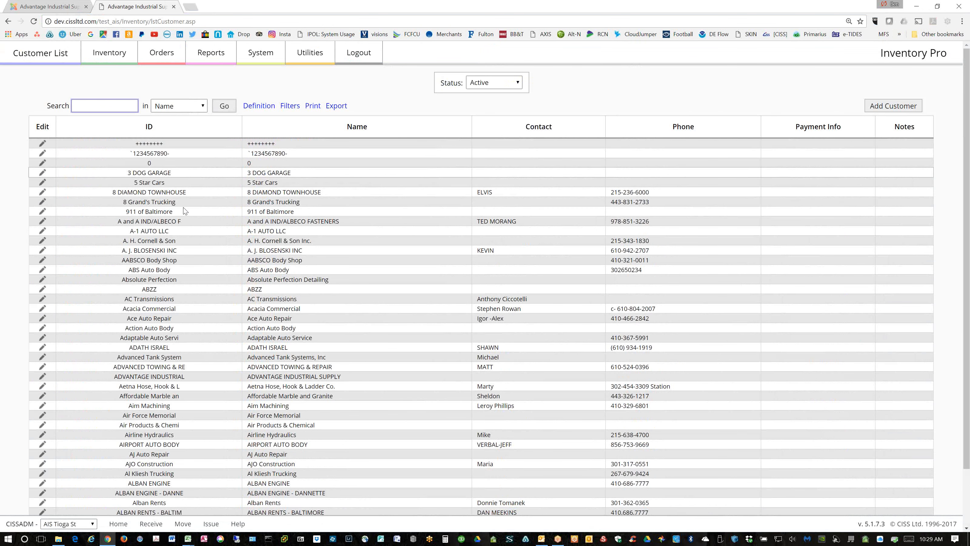
{"action": "left_click_drag", "start_coordinate": [172, 173], "coordinate": [127, 171]}
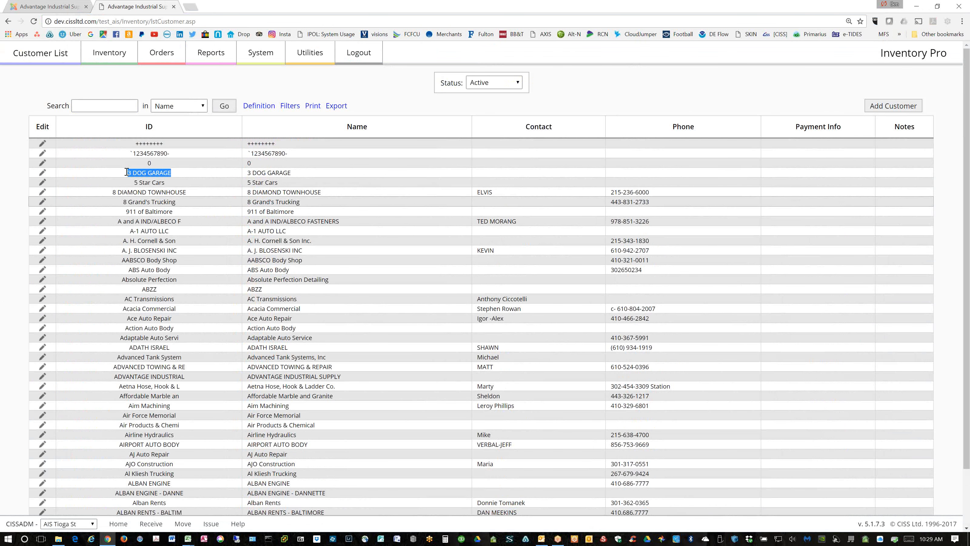
{"action": "key", "text": "ctrl+c"}
- Log out of the current account and log in with the copied 3 DOG GARAGE ID
{"action": "left_click", "coordinate": [358, 52]}
{"action": "key", "text": "ctrl+v"}
{"action": "key", "text": "Tab"}
{"action": "key", "text": "Return"}
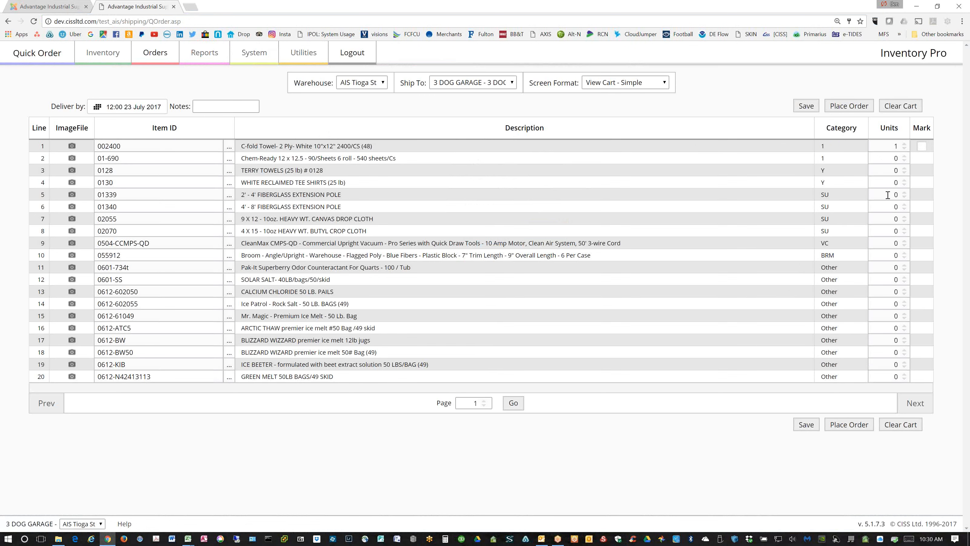
{"action": "left_click", "coordinate": [903, 205]}
{"action": "left_click", "coordinate": [904, 302]}
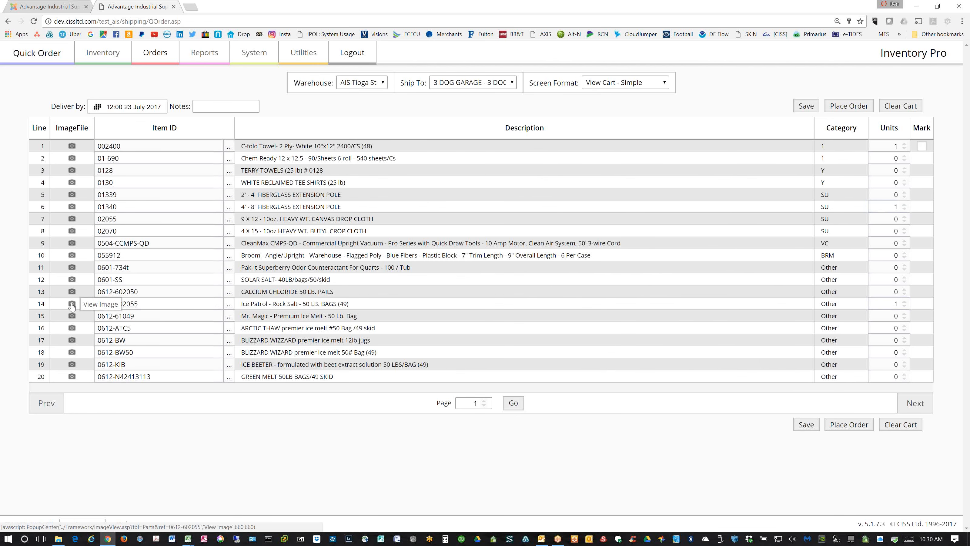
{"action": "left_click", "coordinate": [72, 304]}
{"action": "left_click", "coordinate": [584, 81]}
{"action": "left_click", "coordinate": [71, 146]}
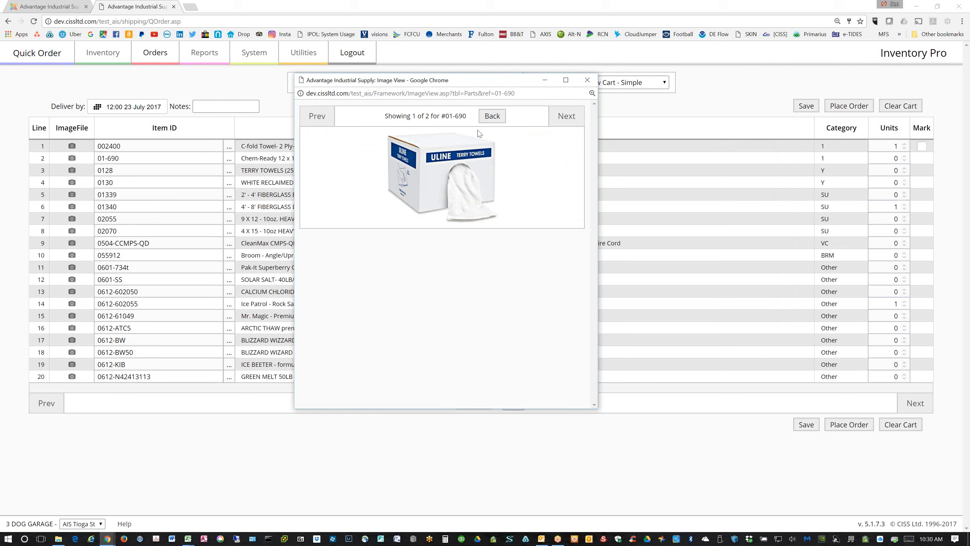
{"action": "left_click", "coordinate": [585, 81]}
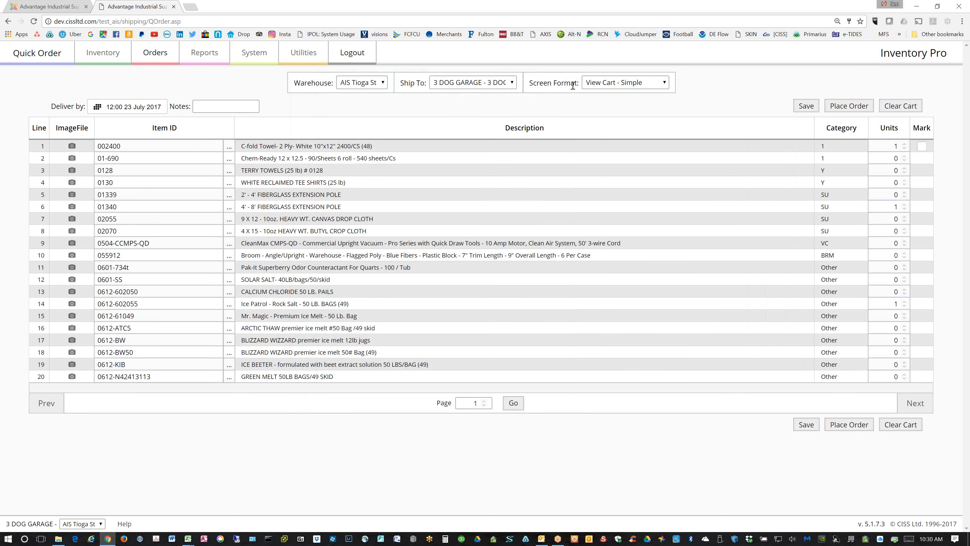
{"action": "left_click", "coordinate": [71, 170]}
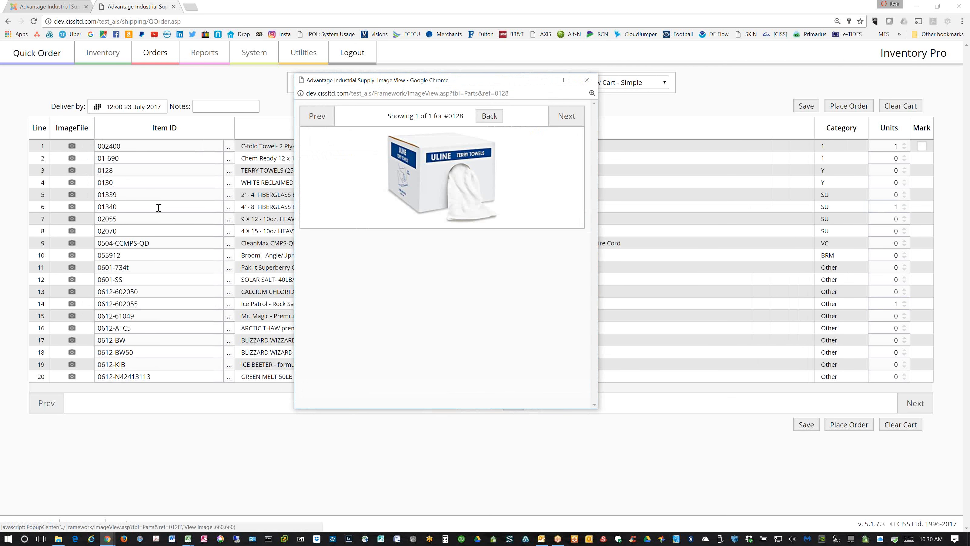
{"action": "left_click", "coordinate": [587, 80]}
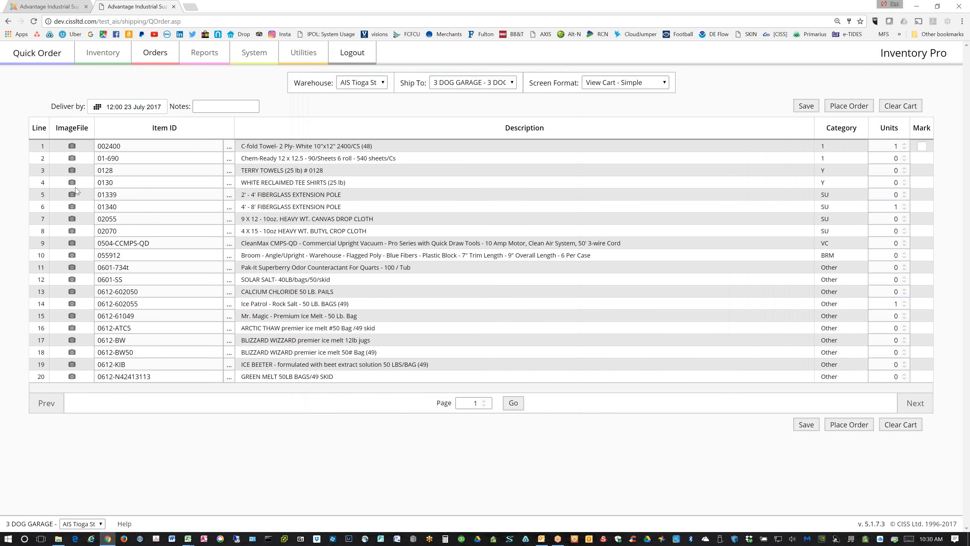
{"action": "left_click", "coordinate": [75, 187]}
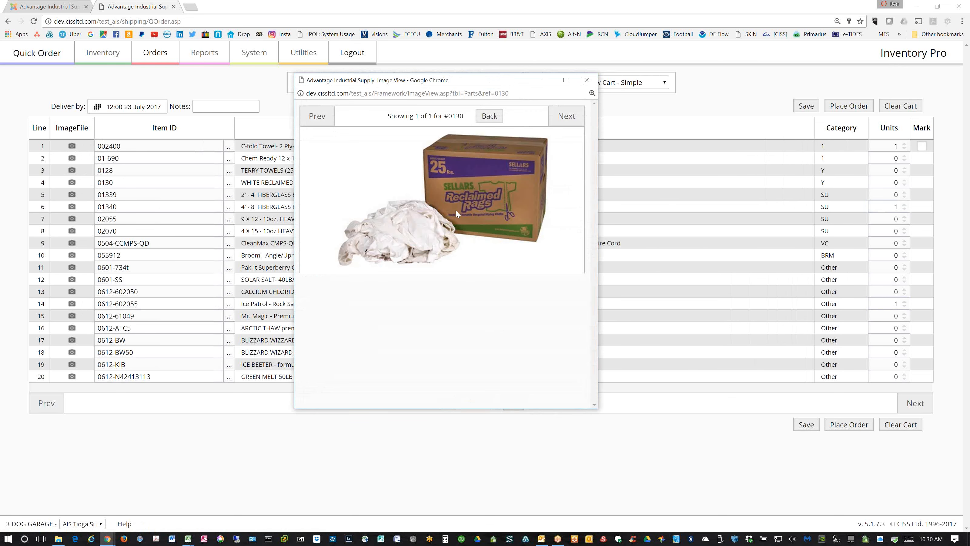
{"action": "left_click", "coordinate": [587, 80]}
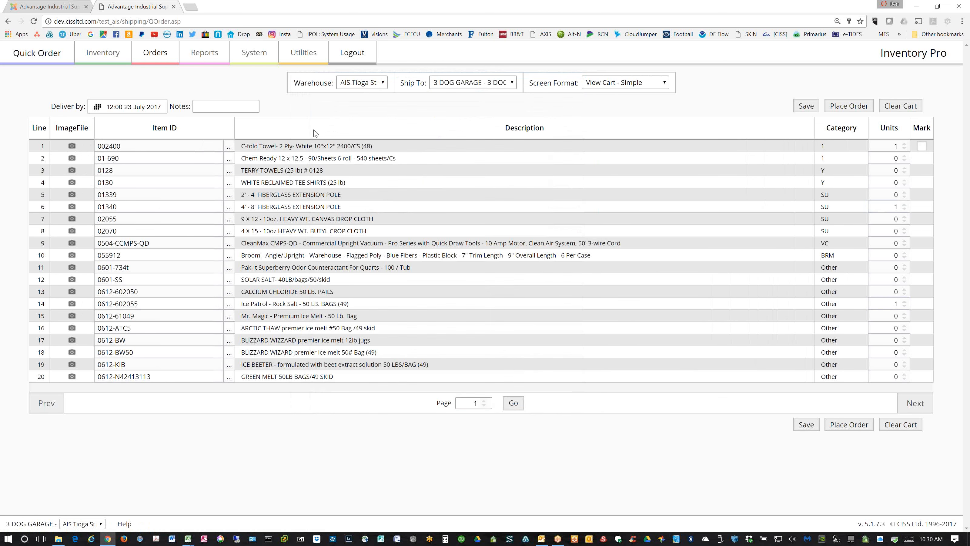
{"action": "left_click", "coordinate": [104, 201]}
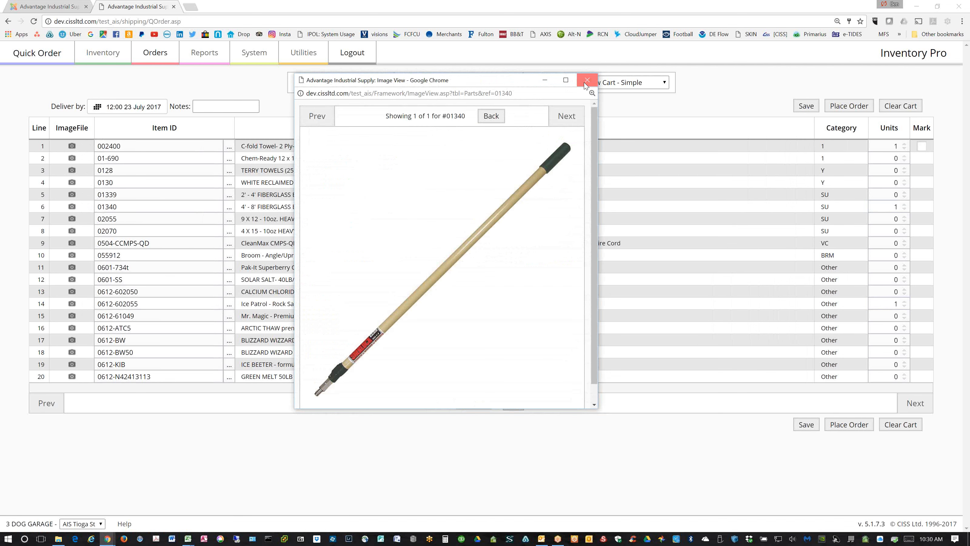
{"action": "left_click", "coordinate": [586, 83]}
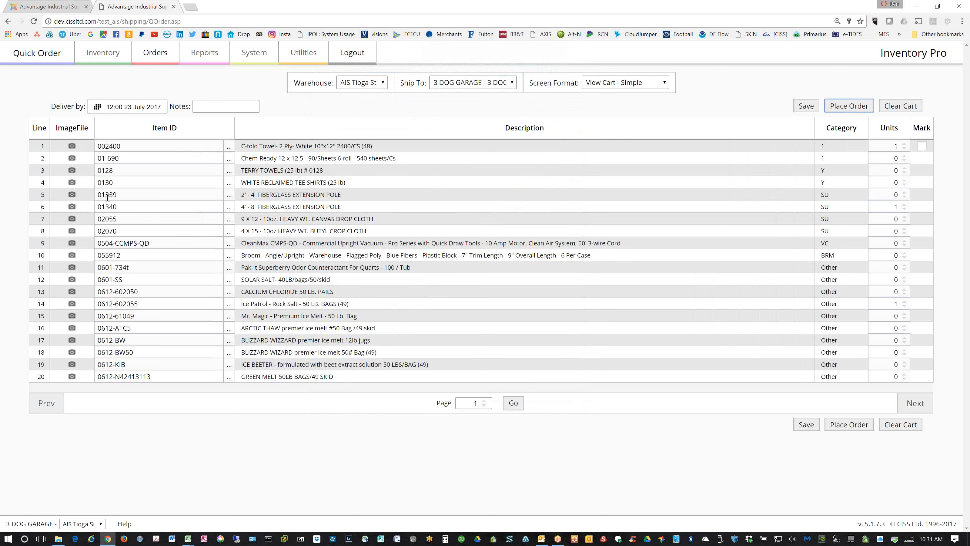
- View the Our Products page on the advansupply.com website and return to the Quick Order page
{"action": "key", "text": "ctrl+plus"}
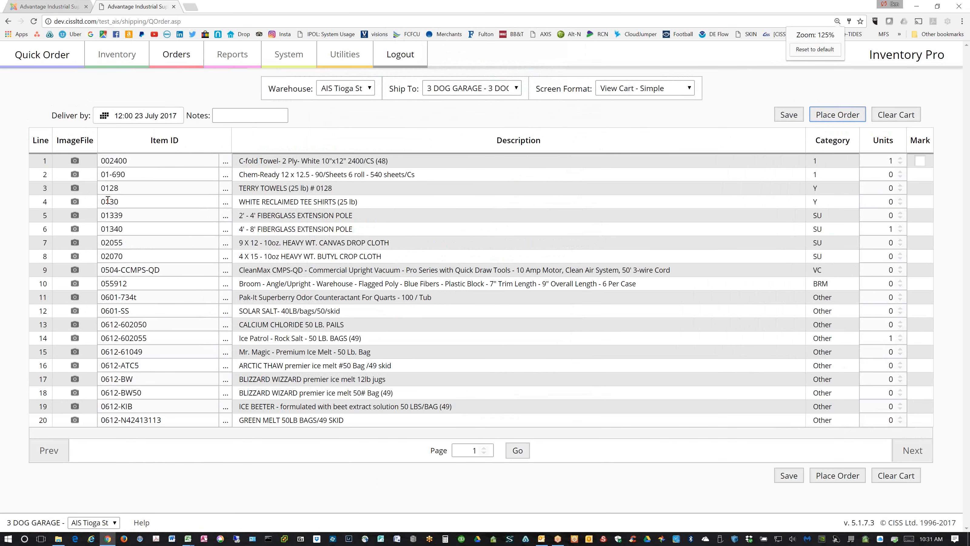
{"action": "key", "text": "ctrl+plus"}
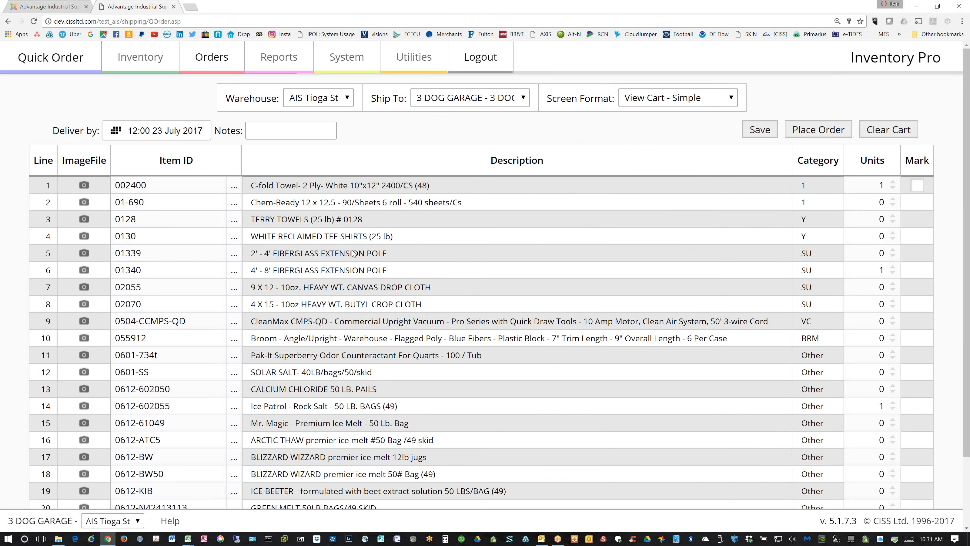
{"action": "left_click", "coordinate": [126, 22]}
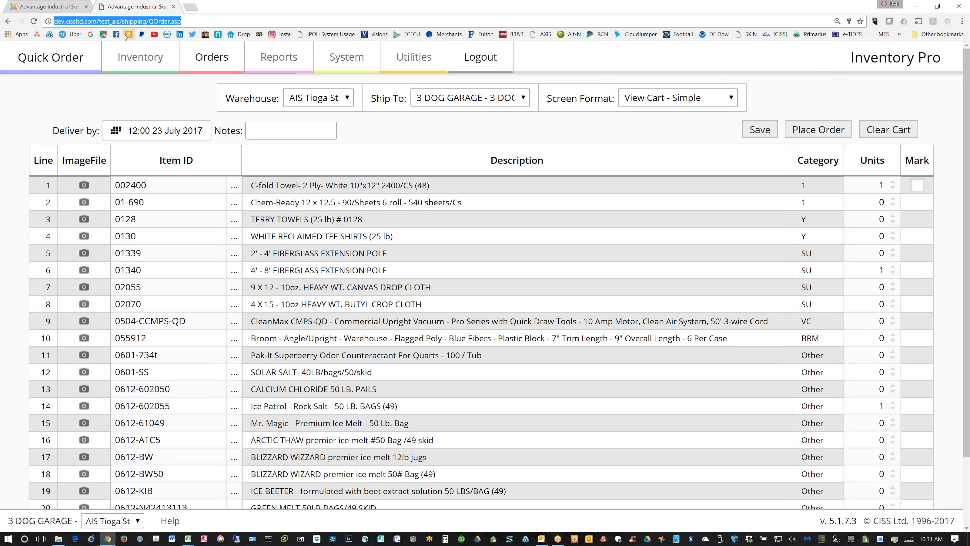
{"action": "left_click", "coordinate": [56, 7]}
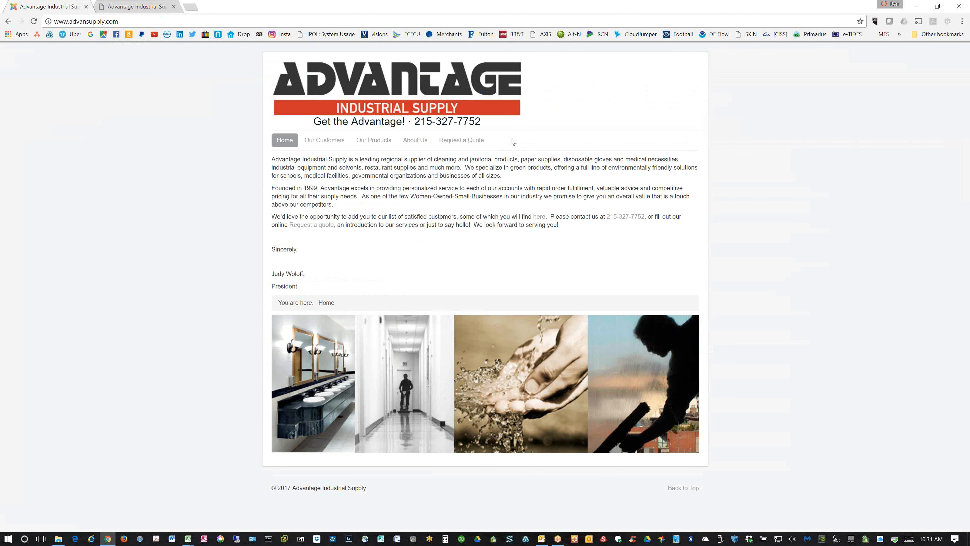
{"action": "left_click", "coordinate": [373, 146]}
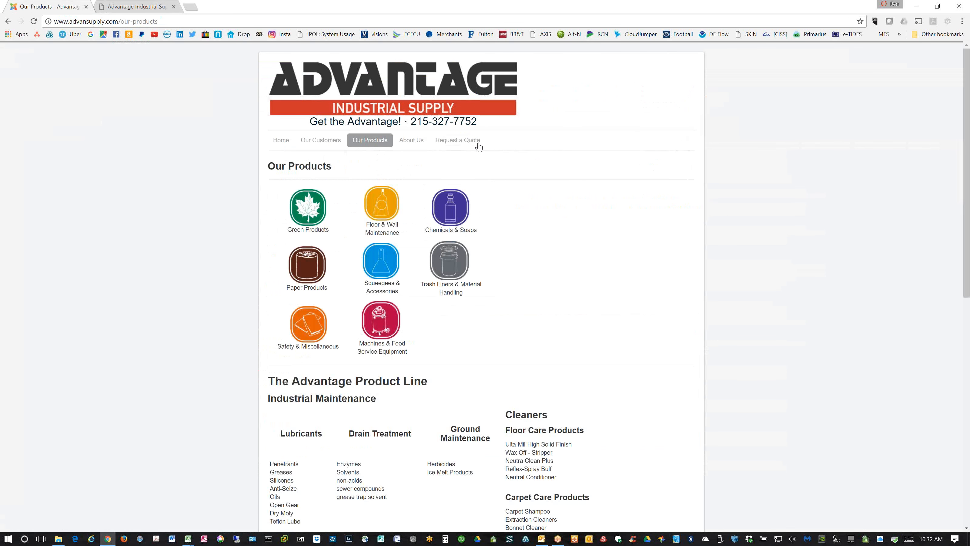
{"action": "left_click", "coordinate": [131, 6]}
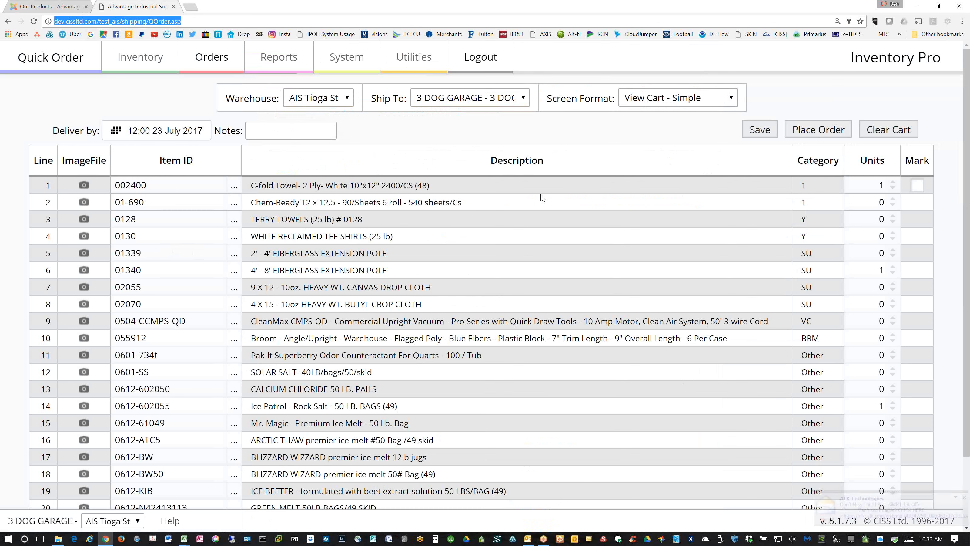
- Place the quick order, confirm its submission and open a new browser tab
{"action": "left_click", "coordinate": [816, 133]}
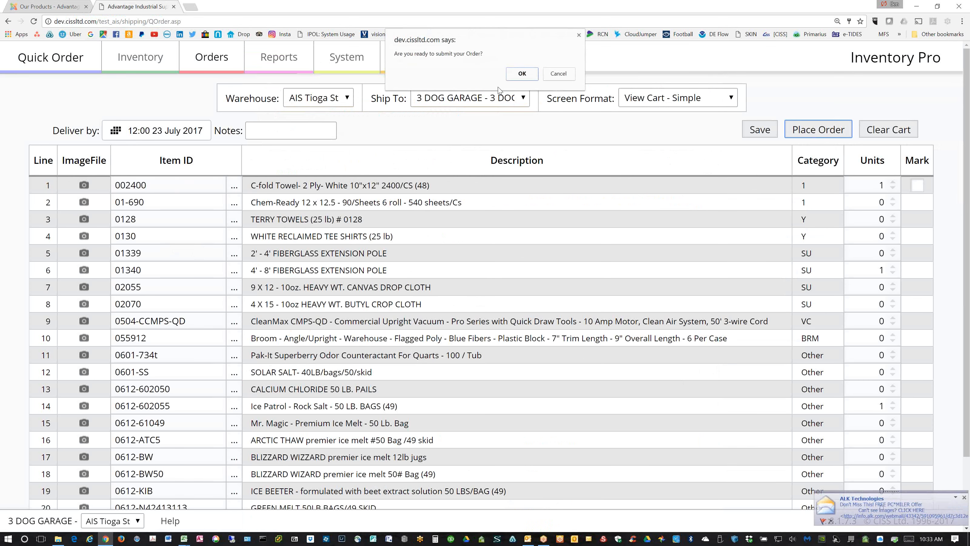
{"action": "left_click", "coordinate": [521, 73]}
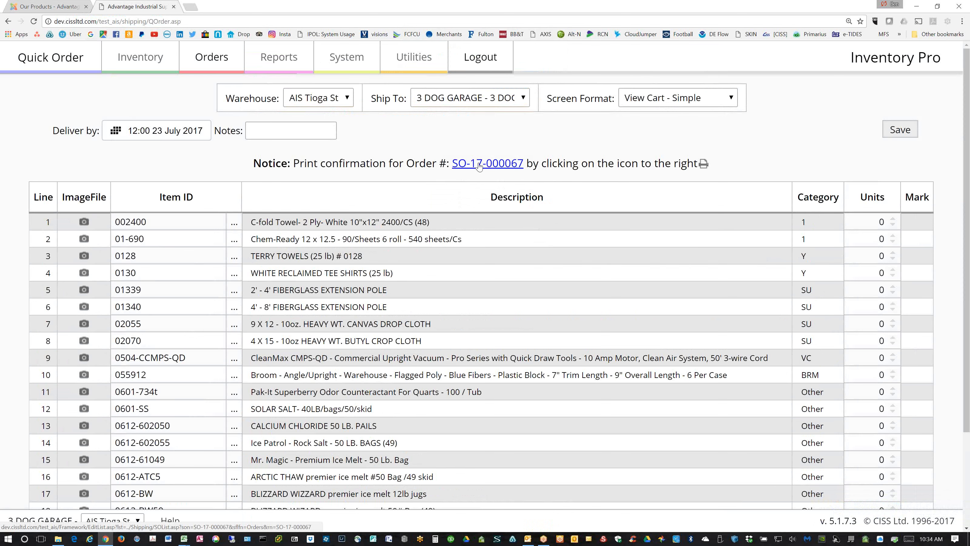
{"action": "middle_click", "coordinate": [479, 165]}
{"action": "left_click", "coordinate": [191, 9]}
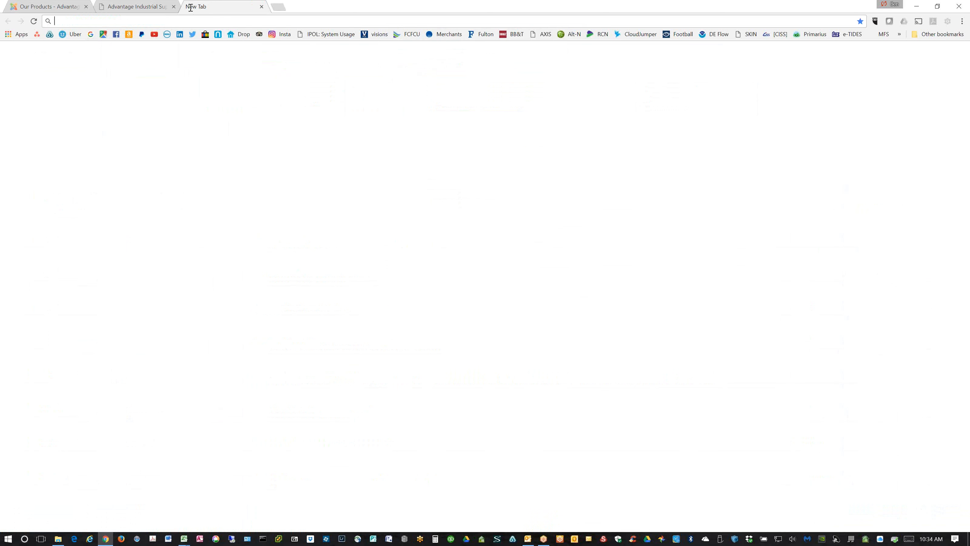
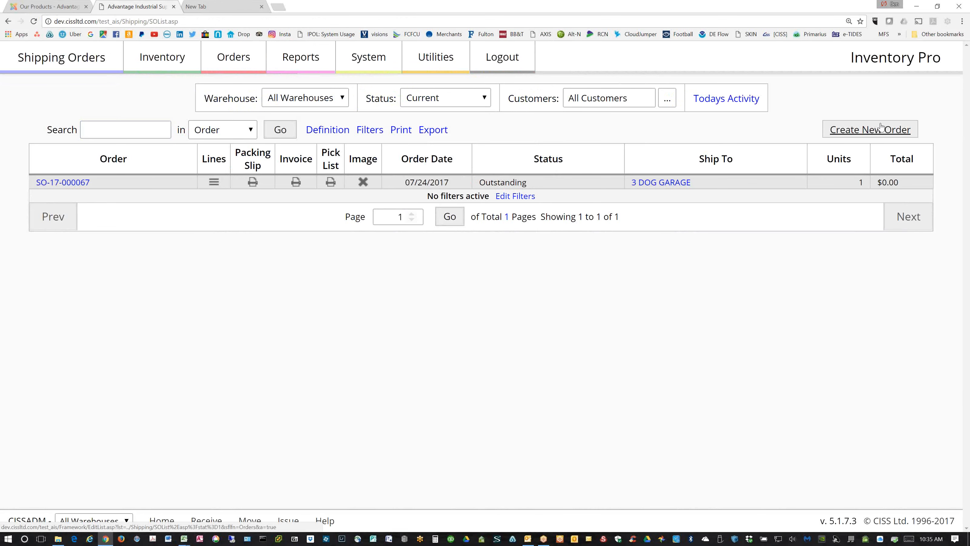
- Create and save a new shipping order from warehouse AIS Tioga St with 5 Star Cars as the ship-to customer
{"action": "left_click", "coordinate": [881, 128]}
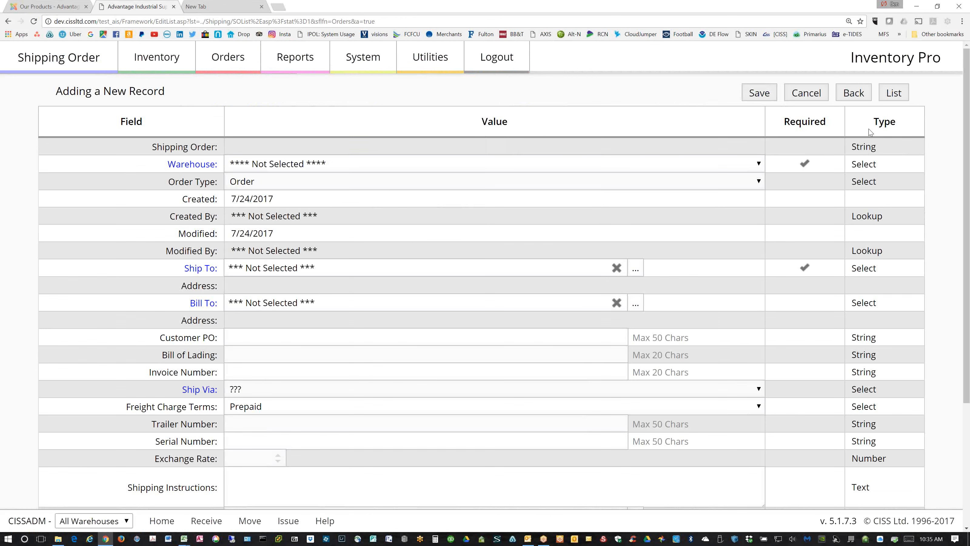
{"action": "left_click", "coordinate": [451, 165]}
{"action": "left_click", "coordinate": [290, 210]}
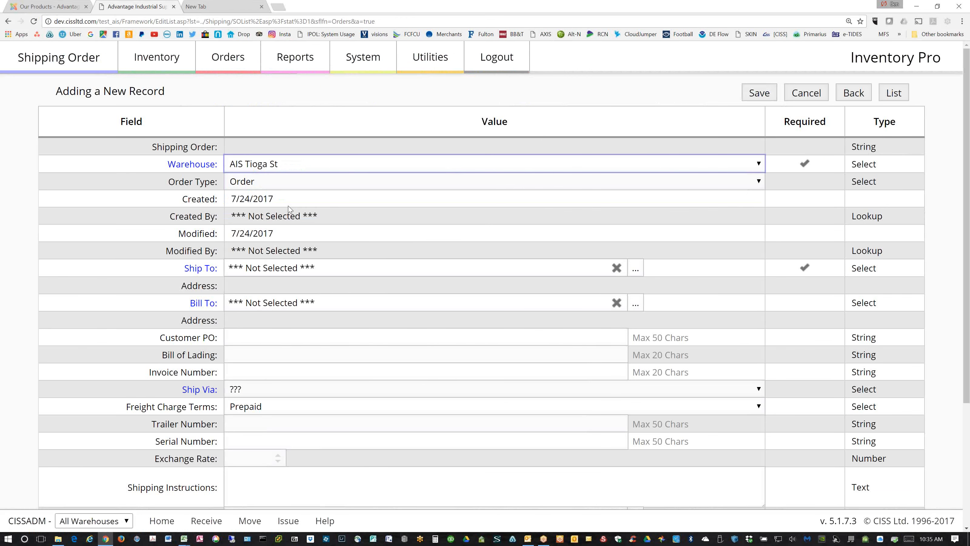
{"action": "left_click", "coordinate": [384, 268]}
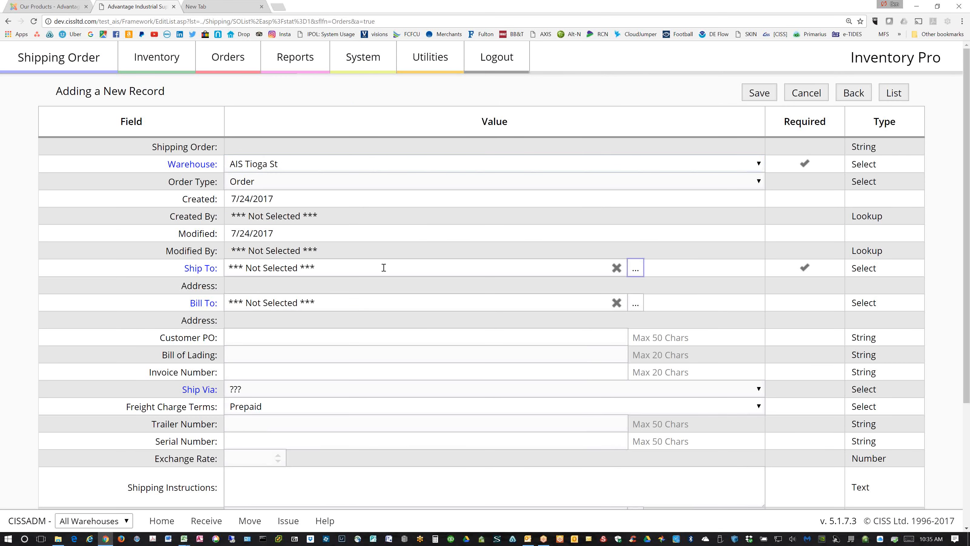
{"action": "left_click", "coordinate": [636, 269]}
{"action": "left_click", "coordinate": [207, 170]}
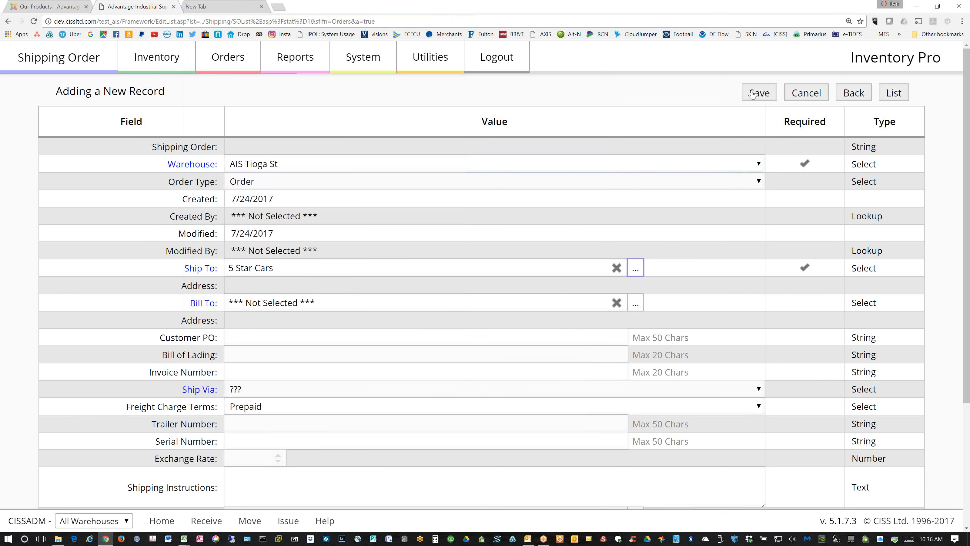
{"action": "left_click", "coordinate": [762, 92]}
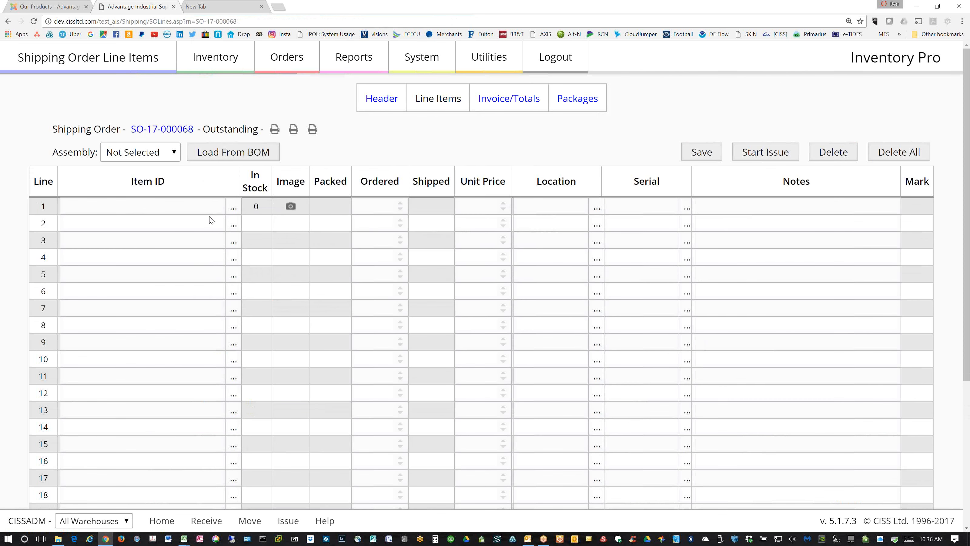
- Try to look up items for lines 1 and 2 of the shipping order, closing the lookup each time
{"action": "left_click", "coordinate": [234, 208]}
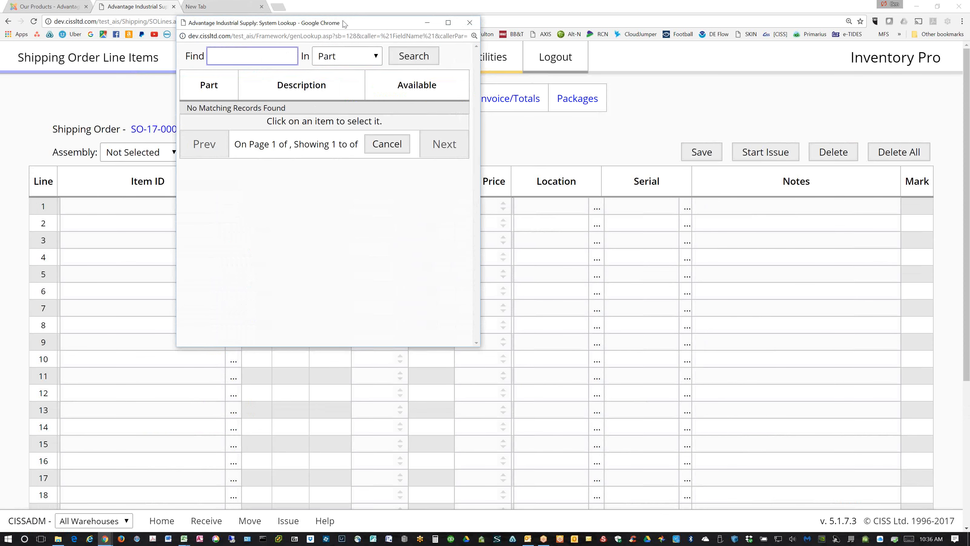
{"action": "left_click_drag", "start_coordinate": [350, 24], "coordinate": [414, 122]}
{"action": "left_click", "coordinate": [533, 120]}
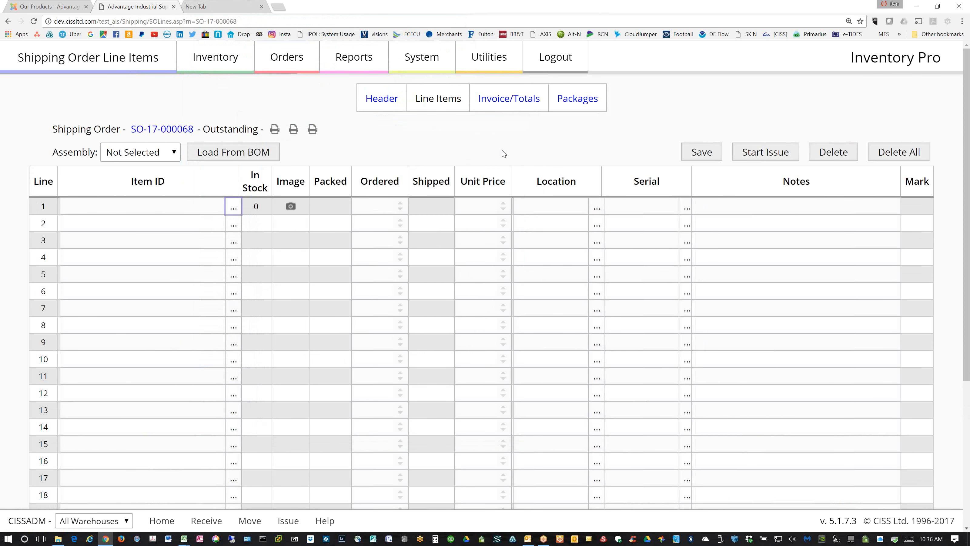
{"action": "left_click", "coordinate": [234, 207]}
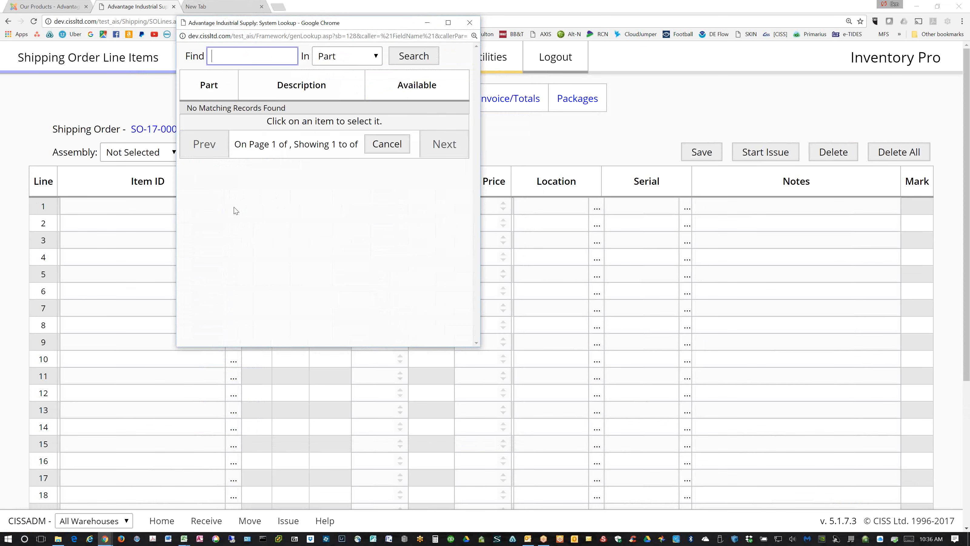
{"action": "left_click", "coordinate": [469, 23]}
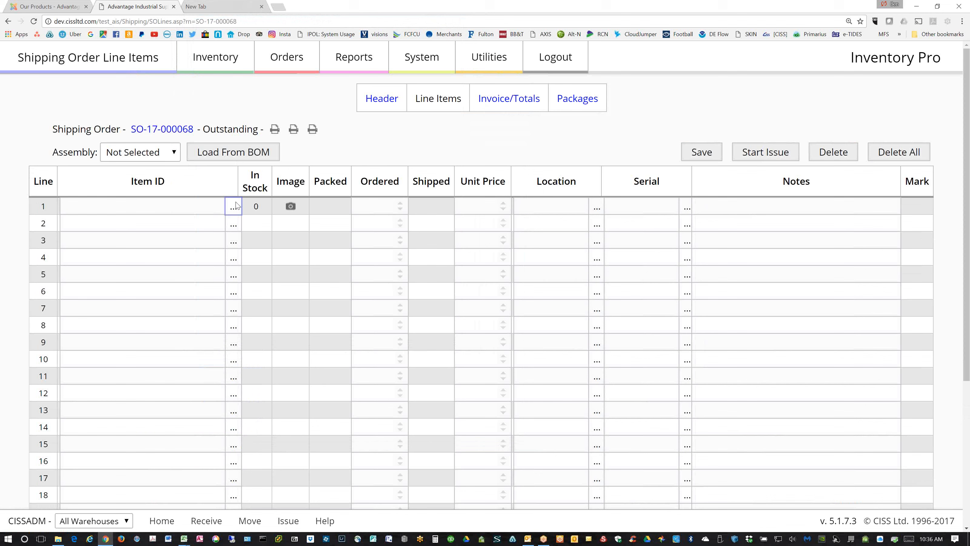
{"action": "left_click", "coordinate": [234, 225]}
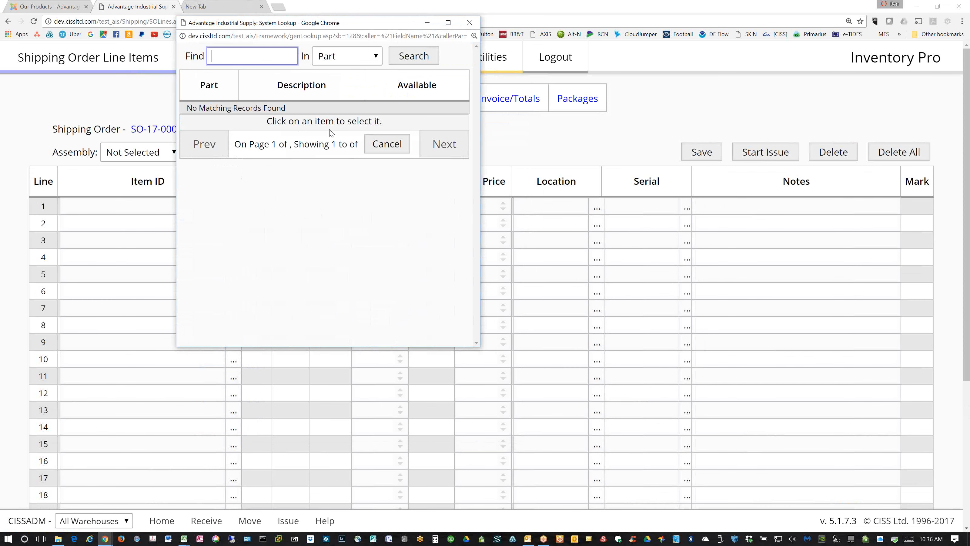
{"action": "left_click", "coordinate": [469, 22]}
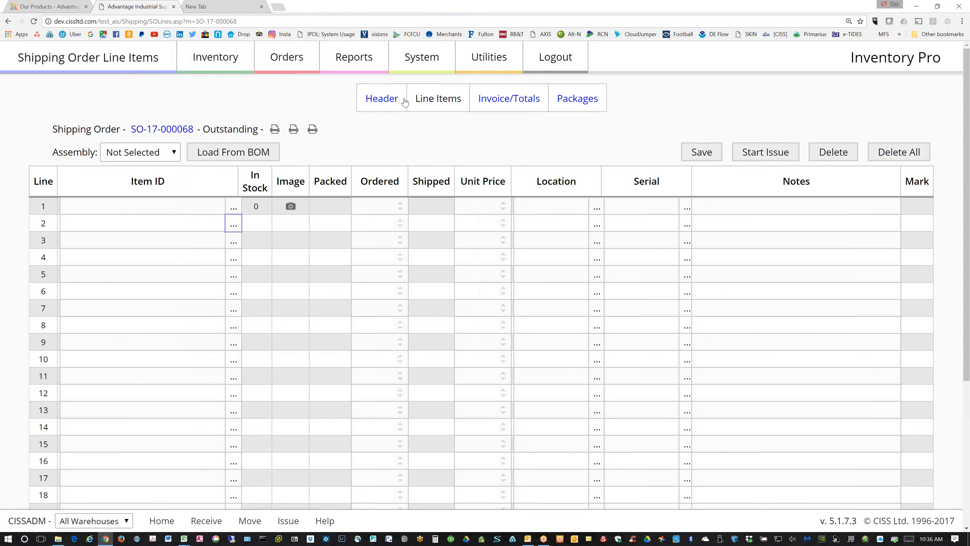
- View the item master list and reopen the line items of the 5 Star Cars shipping order
{"action": "mouse_move", "coordinate": [215, 57]}
{"action": "left_click", "coordinate": [216, 85]}
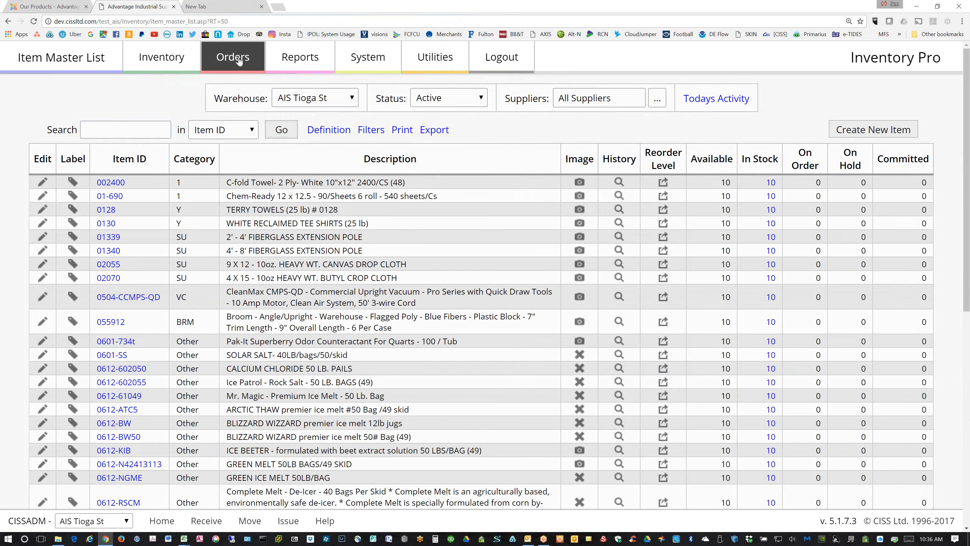
{"action": "mouse_move", "coordinate": [233, 58]}
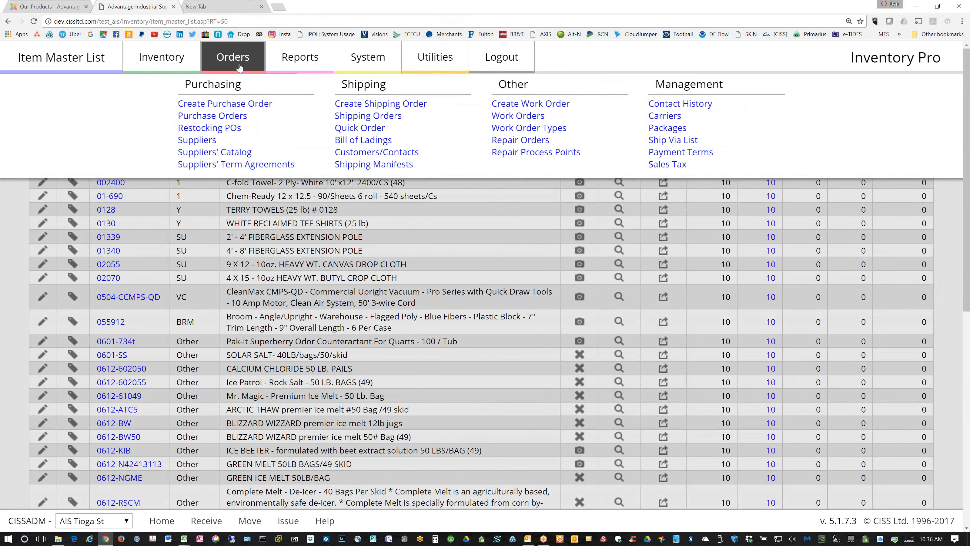
{"action": "left_click", "coordinate": [334, 116]}
{"action": "left_click", "coordinate": [73, 183]}
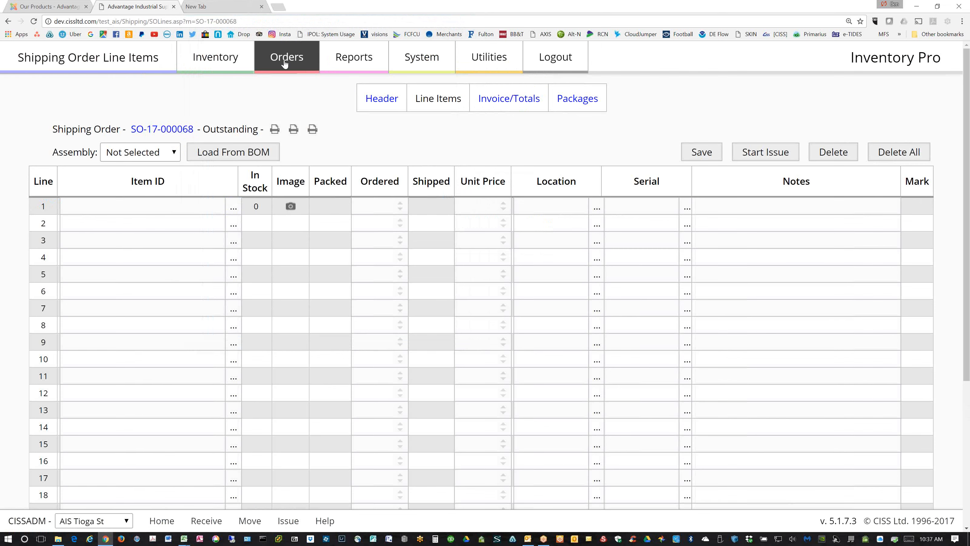
- Save a quick order for 3 DOG GARAGE with 1 unit each of items 002400, 01-690, 0128 and 0130
{"action": "mouse_move", "coordinate": [285, 65]}
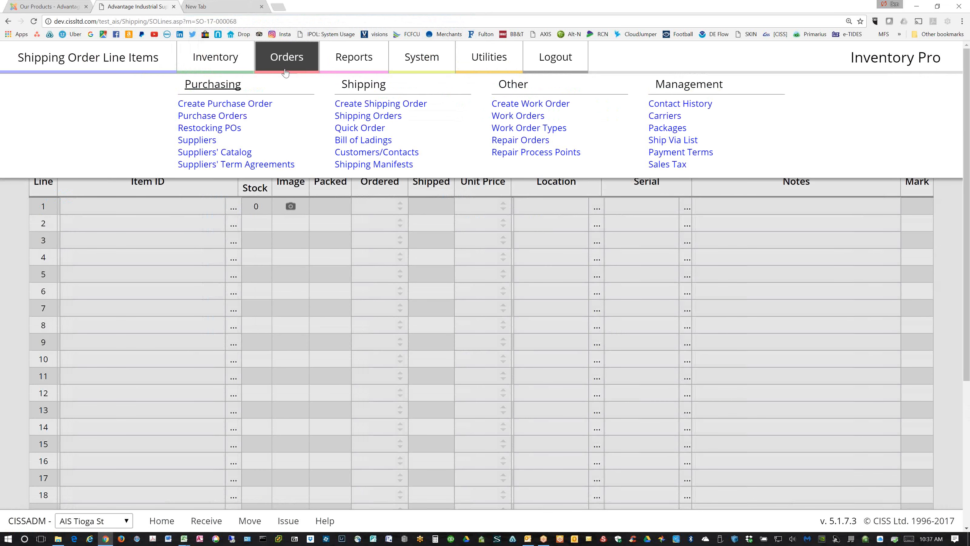
{"action": "left_click", "coordinate": [324, 127]}
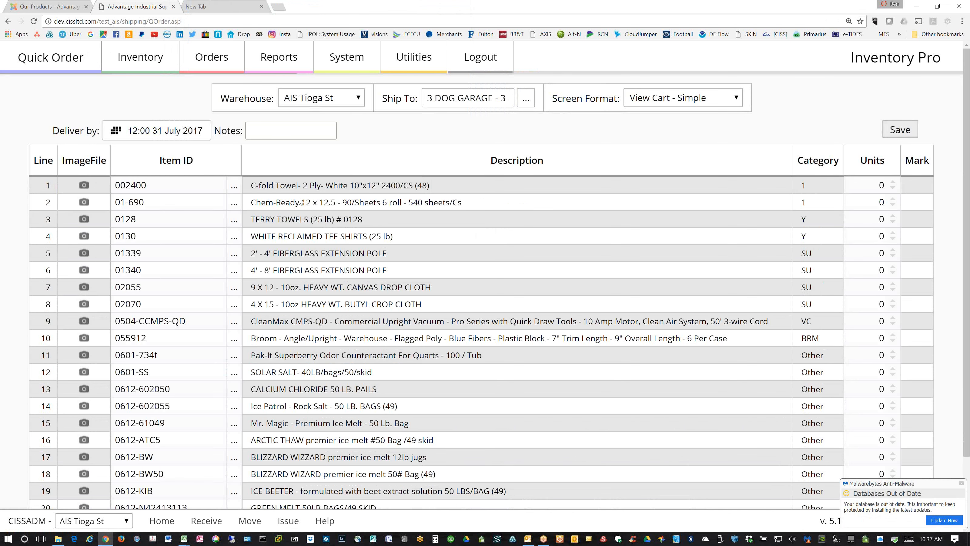
{"action": "left_click", "coordinate": [892, 182]}
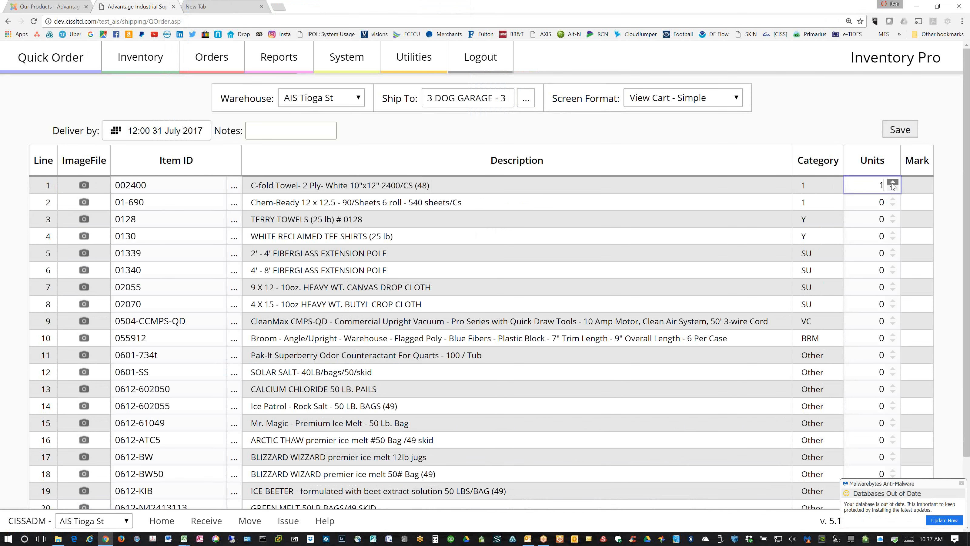
{"action": "left_click", "coordinate": [892, 199]}
{"action": "left_click", "coordinate": [893, 216]}
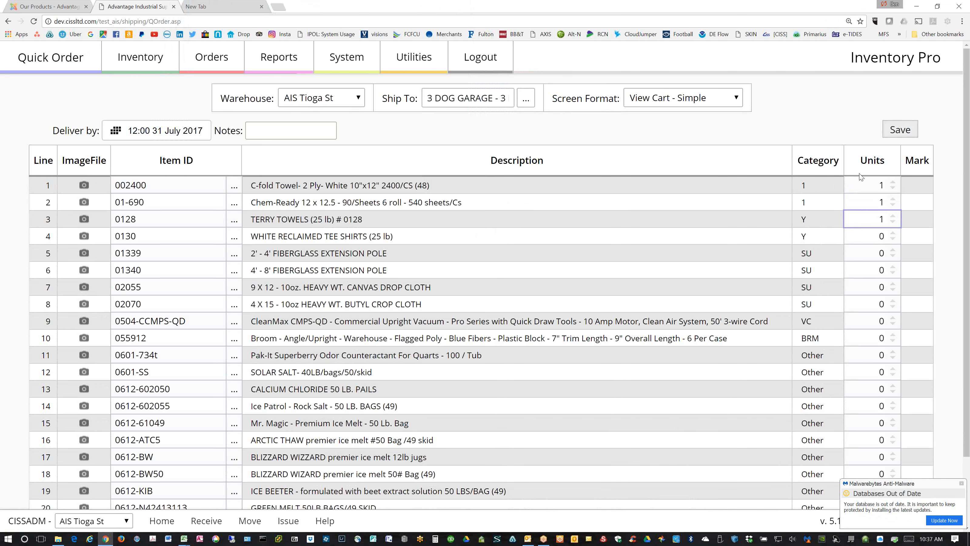
{"action": "left_click", "coordinate": [905, 135]}
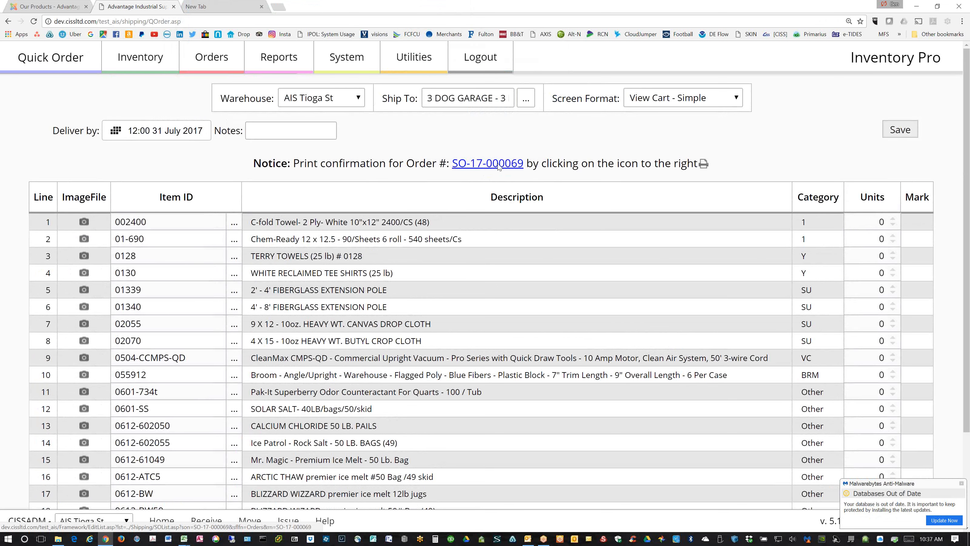
- Open the newly saved quick order and review its header and line items
{"action": "left_click", "coordinate": [497, 165]}
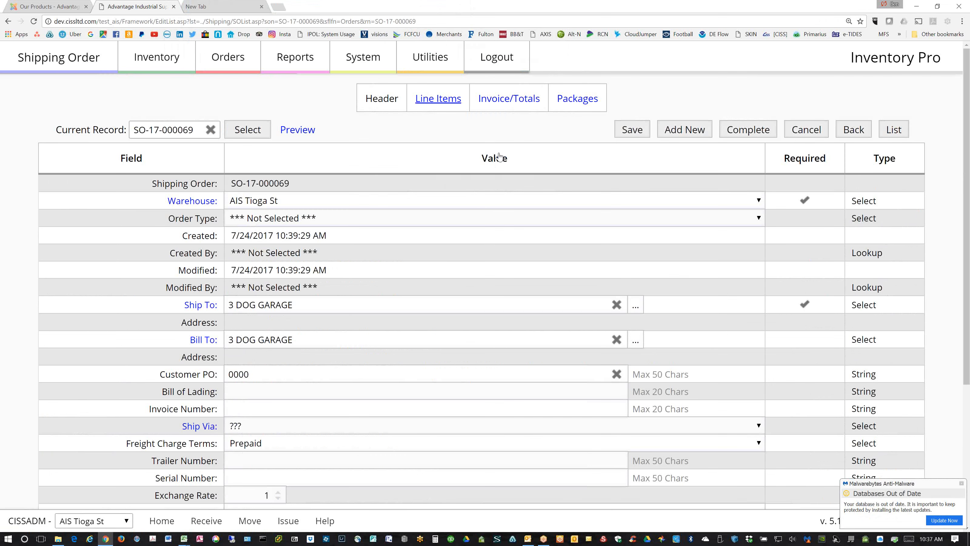
{"action": "left_click", "coordinate": [438, 99]}
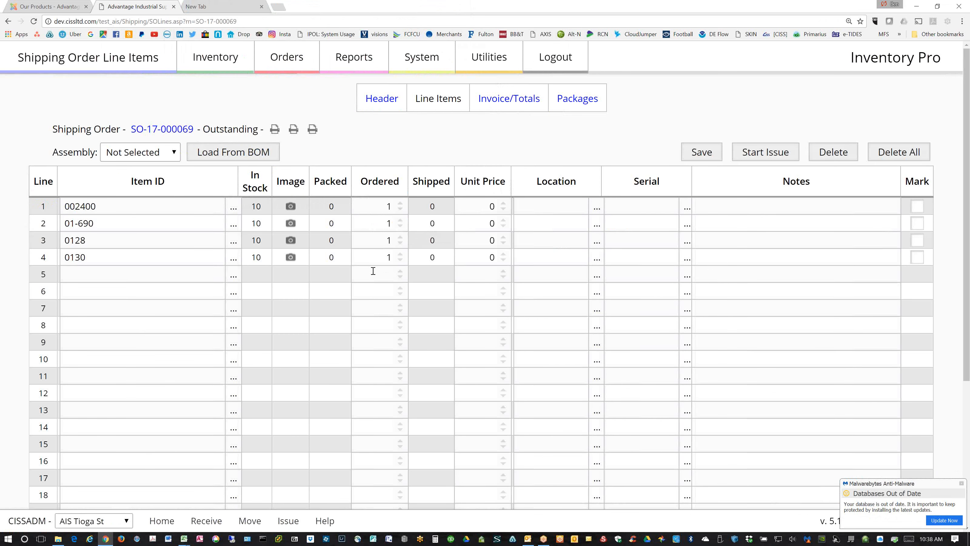
{"action": "left_click", "coordinate": [381, 98]}
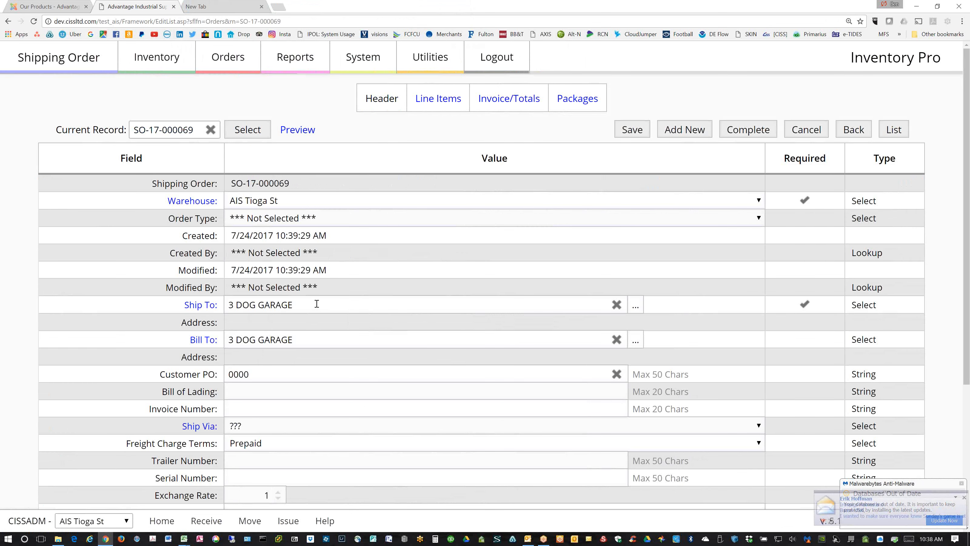
{"action": "left_click", "coordinate": [438, 99]}
- View the product images of items 002400 and 01-690 from the order lines, closing the viewer after each
{"action": "left_click", "coordinate": [287, 207]}
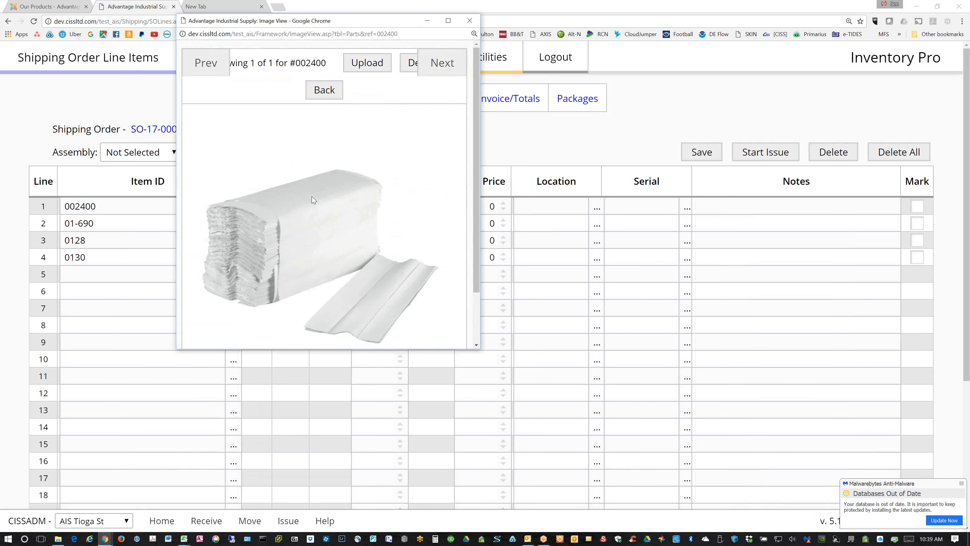
{"action": "left_click", "coordinate": [469, 20]}
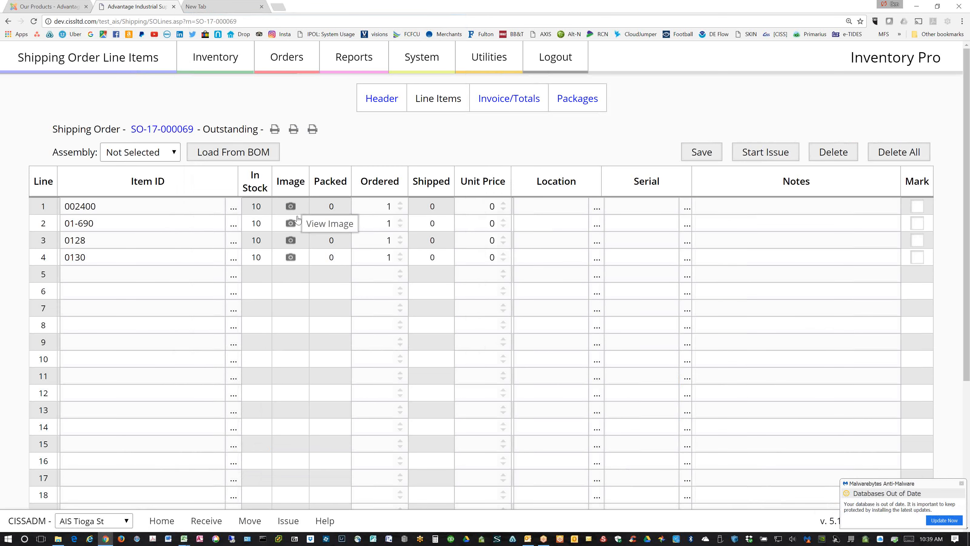
{"action": "left_click", "coordinate": [297, 220]}
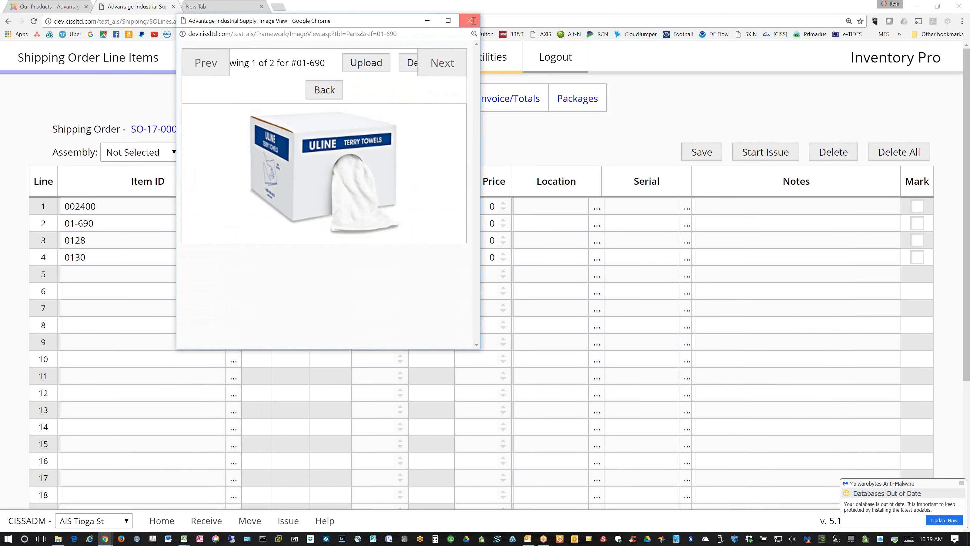
{"action": "left_click", "coordinate": [470, 21]}
- Review the order's invoice and totals page and the printed shipping order preview
{"action": "left_click", "coordinate": [509, 98]}
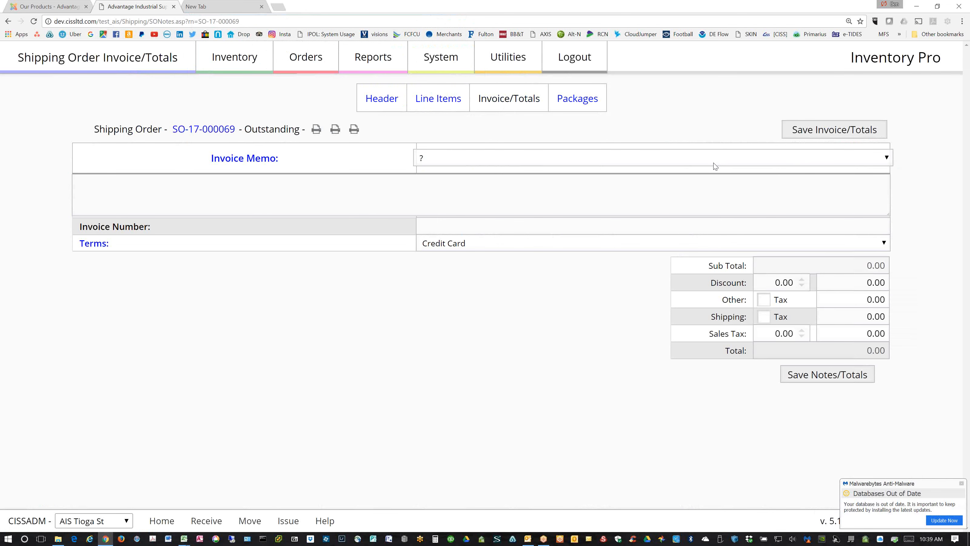
{"action": "left_click", "coordinate": [961, 485]}
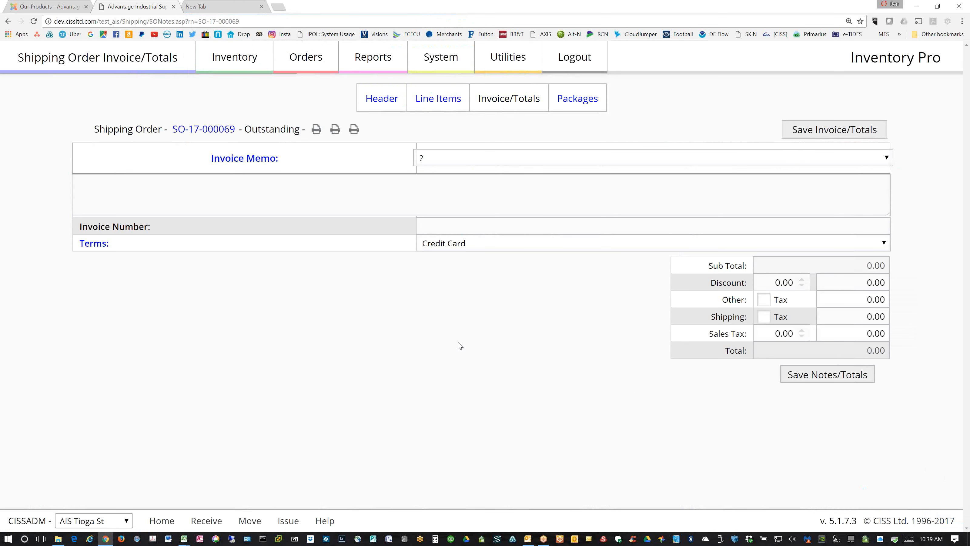
{"action": "left_click", "coordinate": [317, 130]}
{"action": "scroll", "coordinate": [338, 178], "scroll_direction": "down", "scroll_amount": 2}
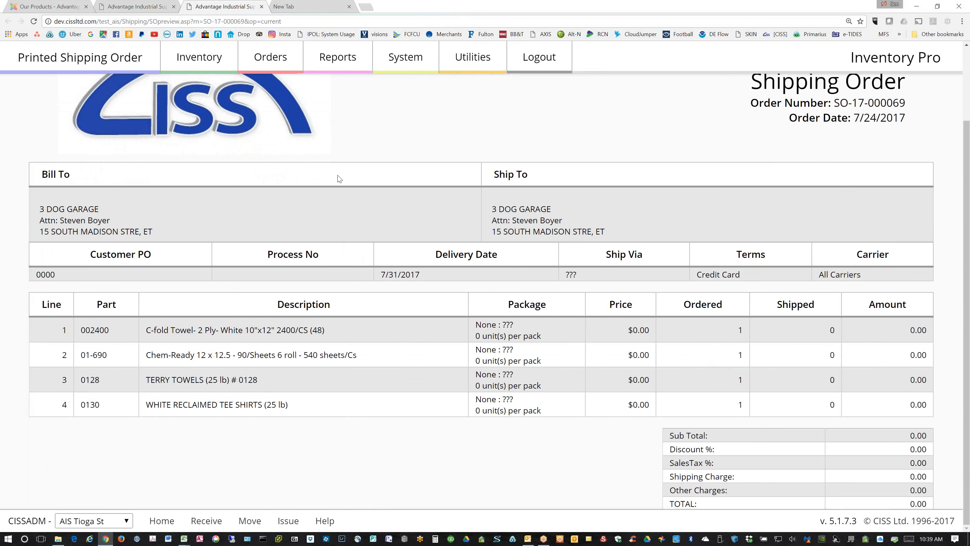
{"action": "scroll", "coordinate": [339, 177], "scroll_direction": "up", "scroll_amount": 2}
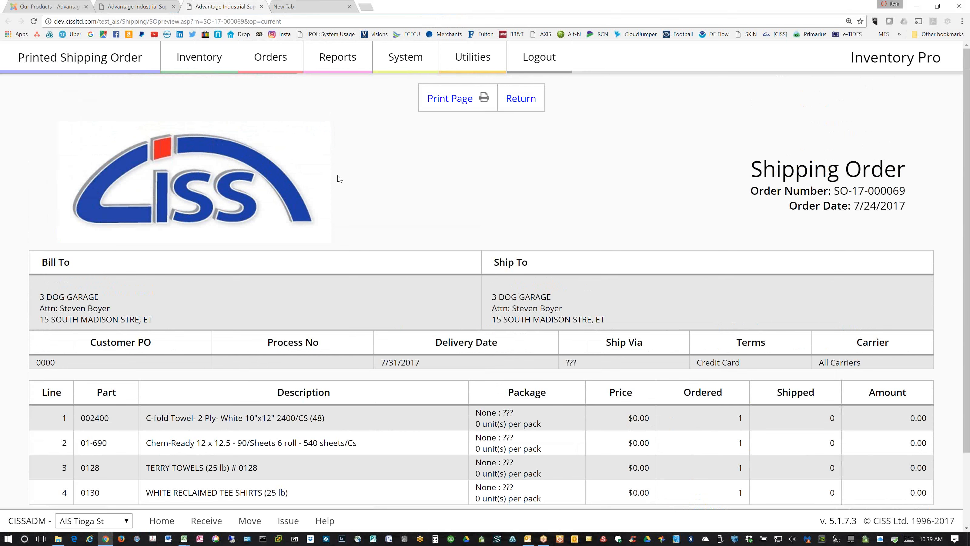
{"action": "scroll", "coordinate": [338, 178], "scroll_direction": "down", "scroll_amount": 2}
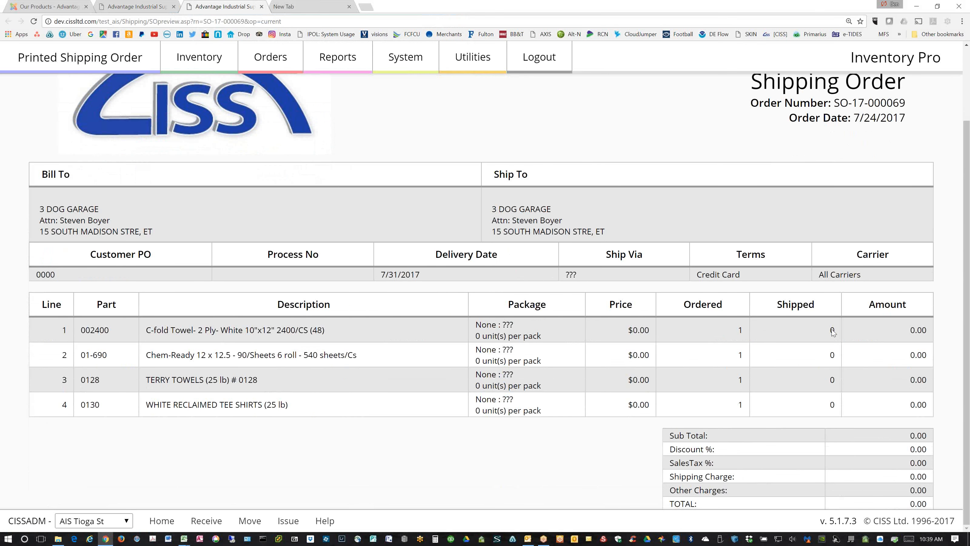
- Start an issue for the 3 DOG GARAGE shipping order and view its pick list, closing the list again
{"action": "left_click", "coordinate": [271, 57]}
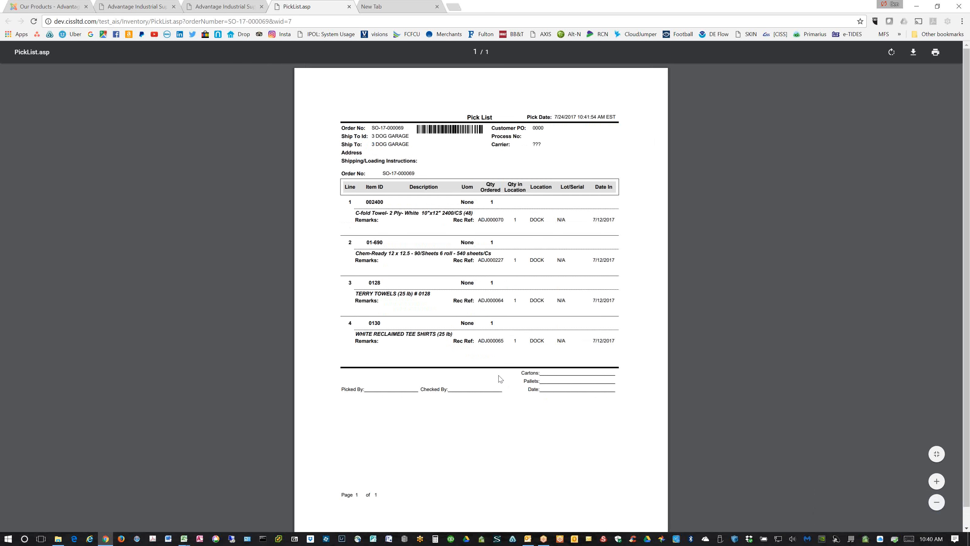
{"action": "left_click", "coordinate": [349, 6]}
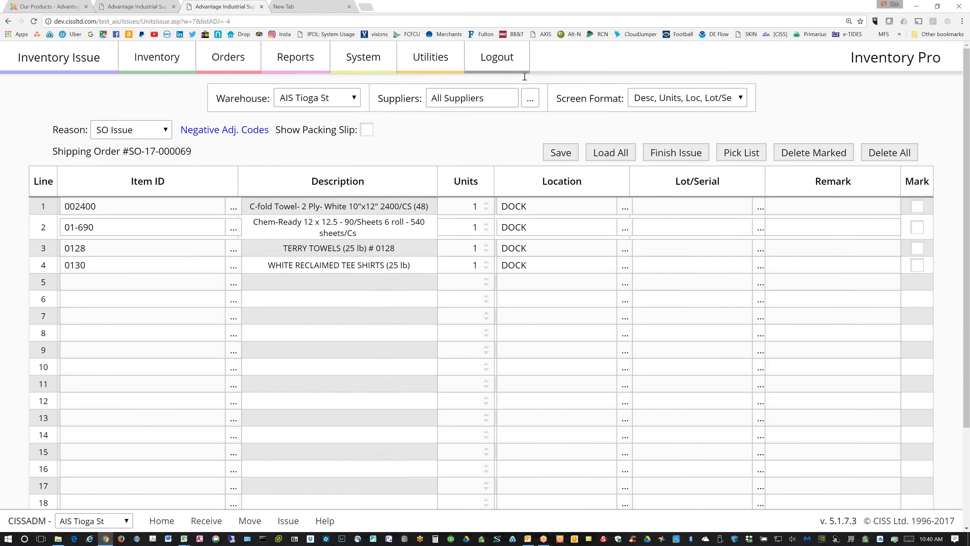
- Load all available units into the inventory issue and finish issuing the shipping order
{"action": "left_click", "coordinate": [613, 157]}
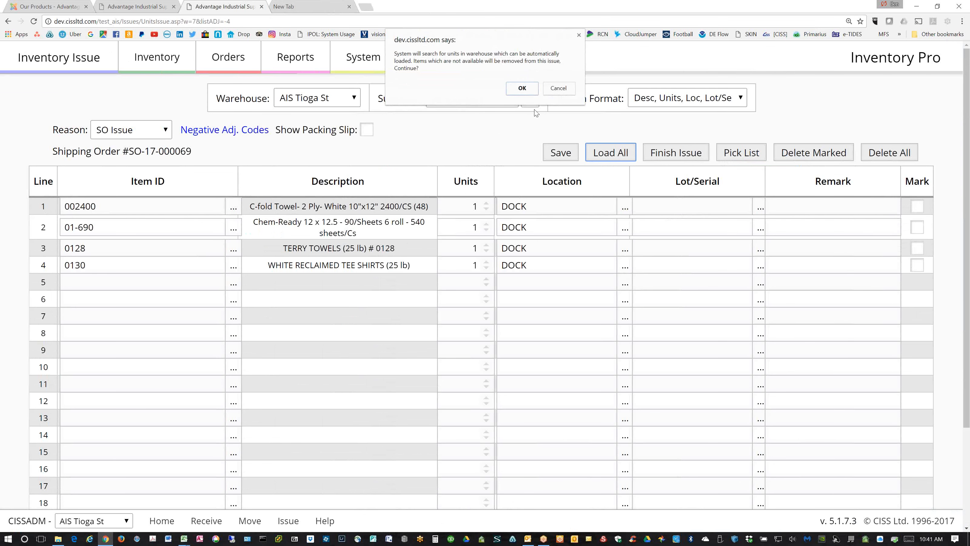
{"action": "left_click", "coordinate": [522, 88]}
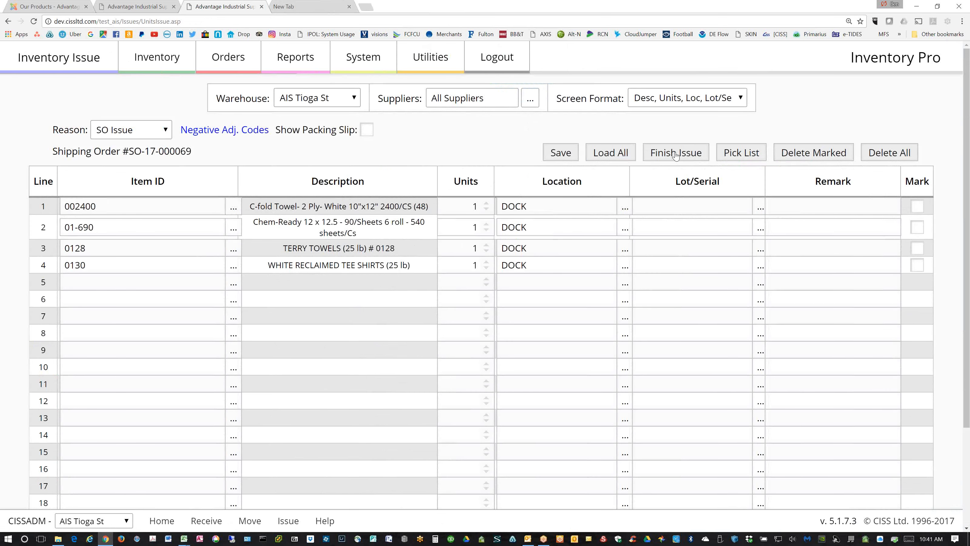
{"action": "left_click", "coordinate": [675, 153]}
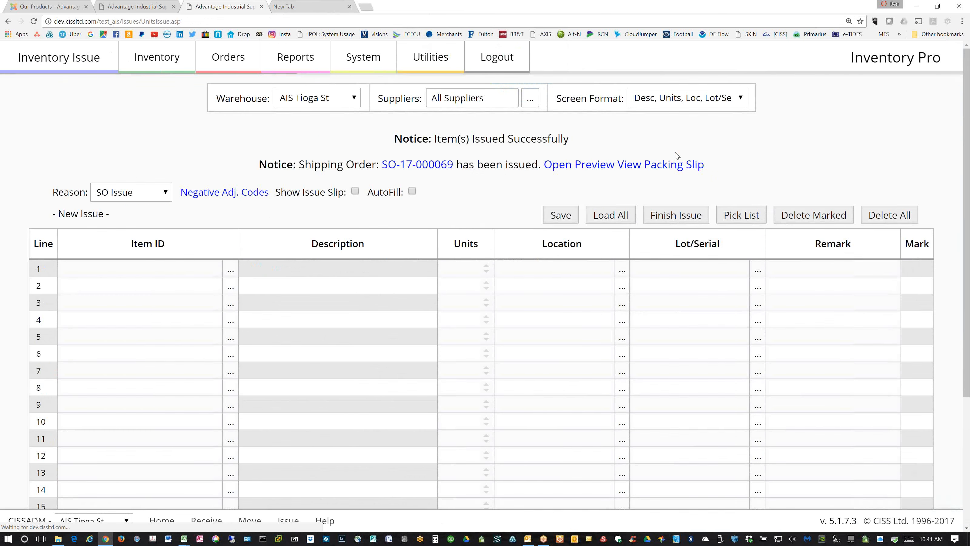
- View the packing slip of the issued 3 DOG GARAGE shipping order and return to the inventory issue page
{"action": "left_click", "coordinate": [676, 163]}
{"action": "scroll", "coordinate": [445, 275], "scroll_direction": "up", "scroll_amount": 3}
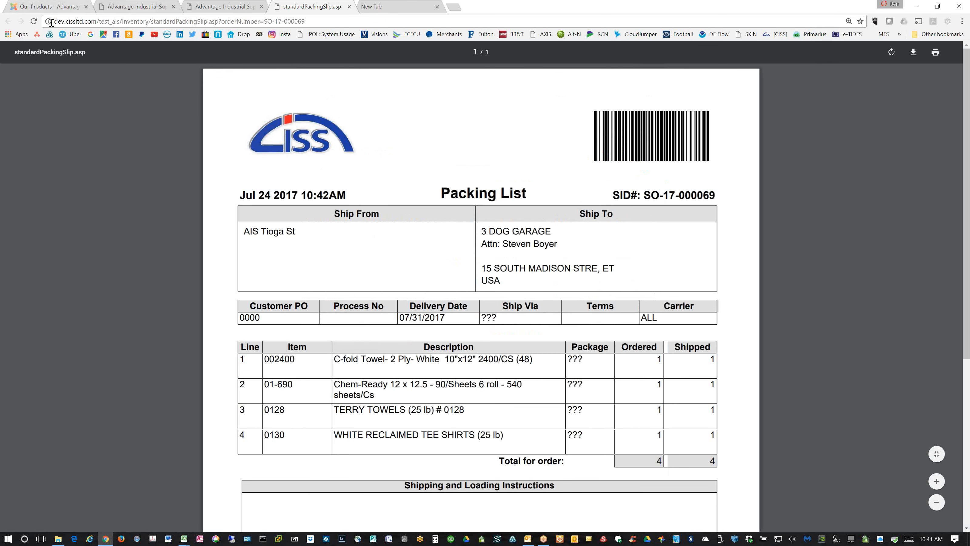
{"action": "left_click", "coordinate": [223, 8]}
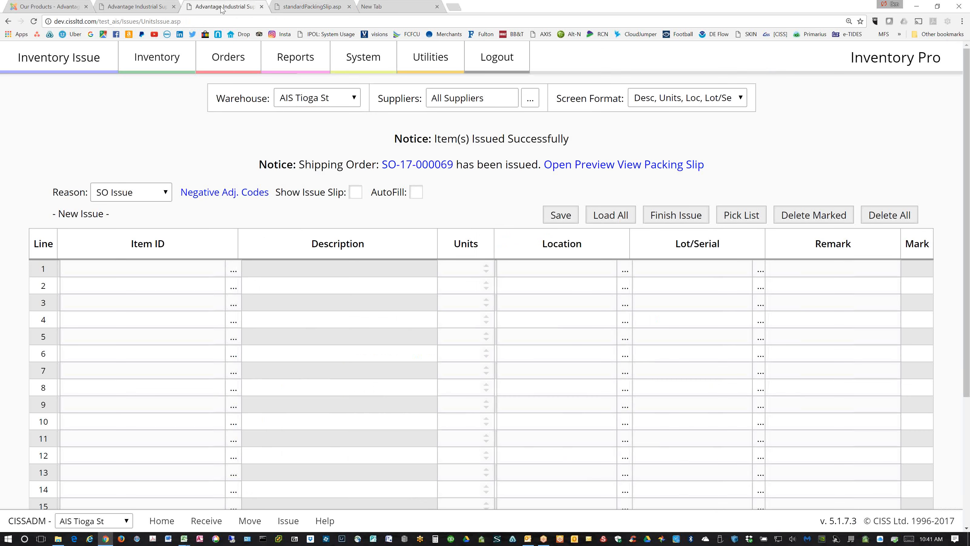
- Review the issued shipping order's invoice and totals page and the line amounts on its printed shipping order preview
{"action": "left_click", "coordinate": [414, 165]}
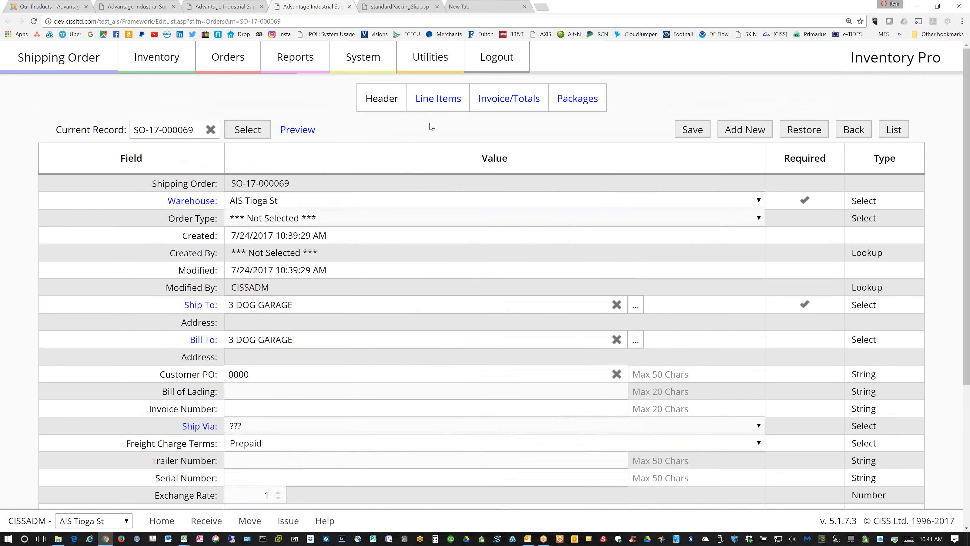
{"action": "left_click", "coordinate": [516, 108]}
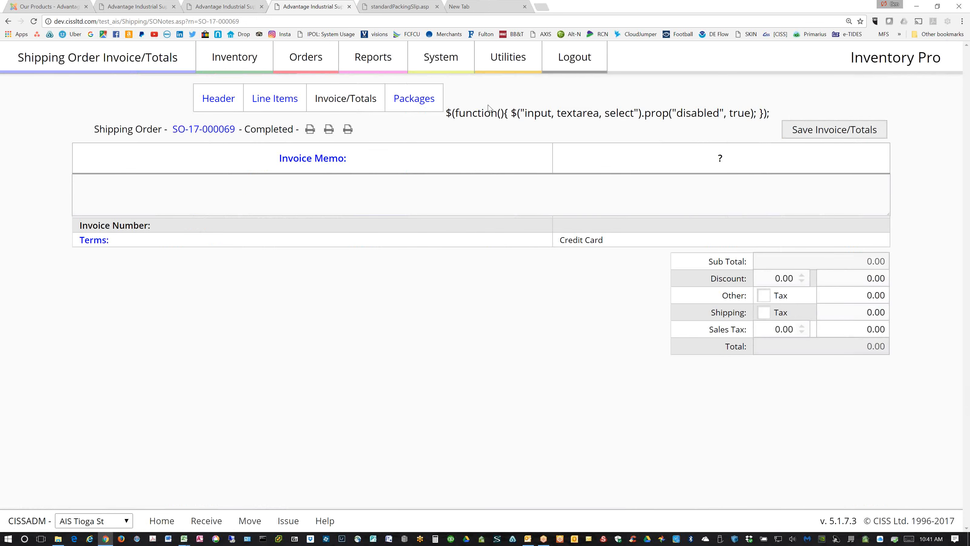
{"action": "left_click", "coordinate": [311, 130]}
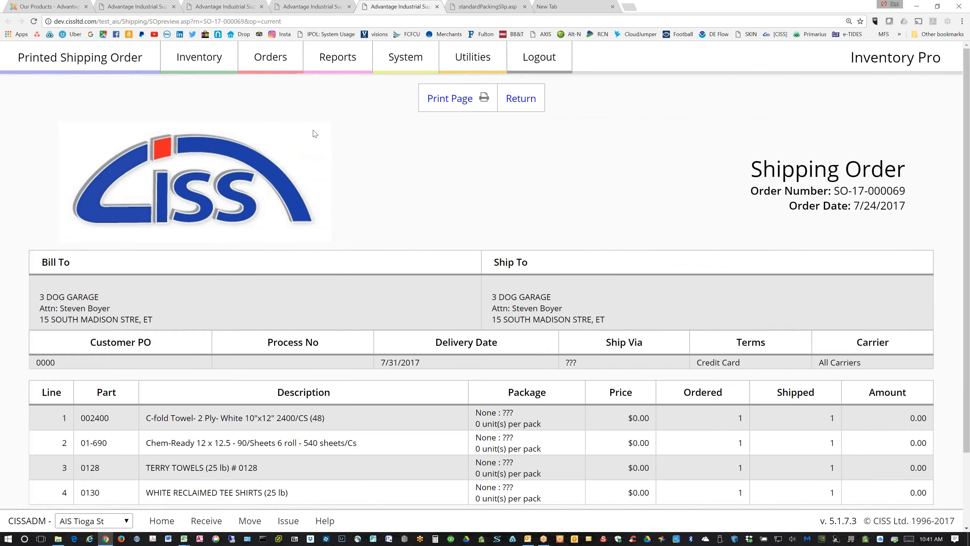
{"action": "scroll", "coordinate": [383, 160], "scroll_direction": "down", "scroll_amount": 2}
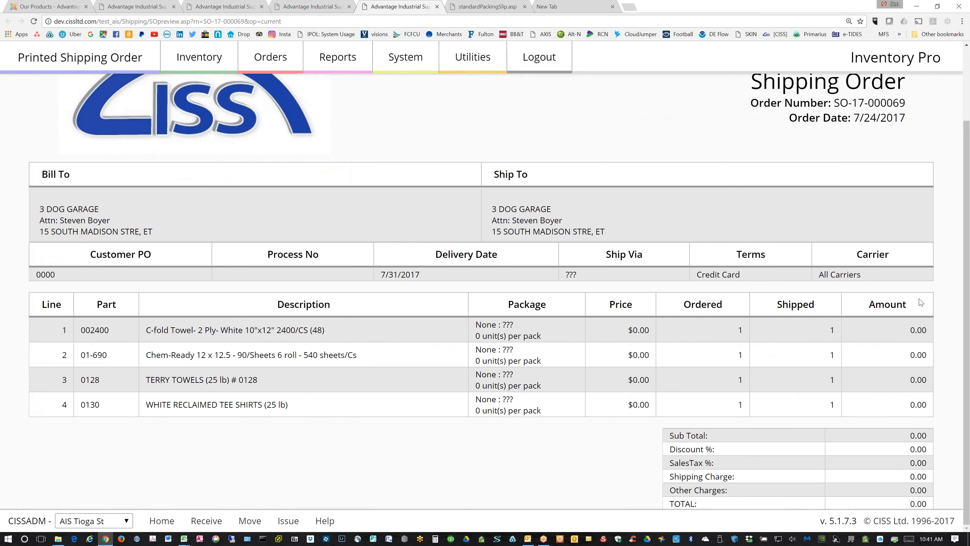
{"action": "double_click", "coordinate": [910, 329]}
{"action": "double_click", "coordinate": [912, 355]}
- Look up part 002400 from the order's first line in the item master list and examine its Units / Costs / Pricing fields
{"action": "left_click_drag", "start_coordinate": [111, 331], "coordinate": [79, 329]}
{"action": "right_click", "coordinate": [87, 330]}
{"action": "left_click", "coordinate": [96, 337]}
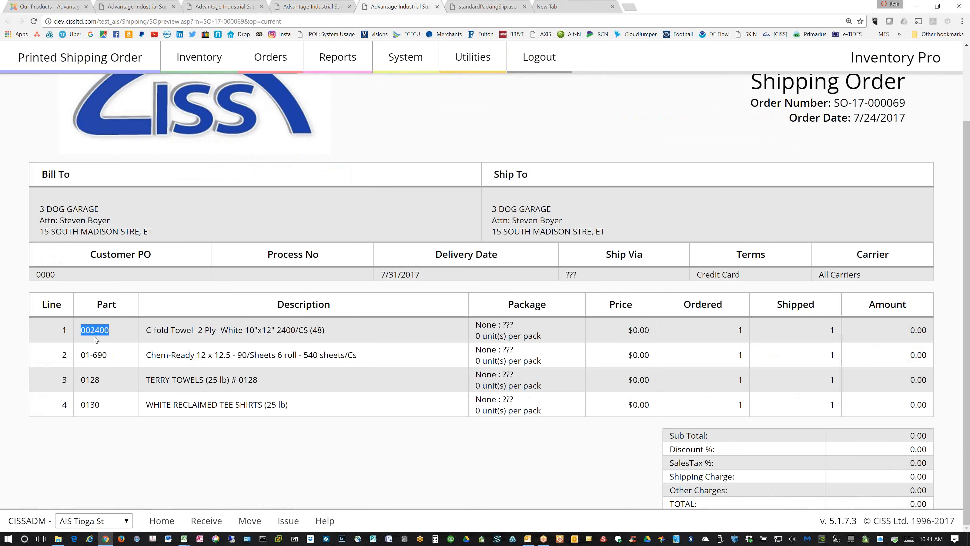
{"action": "left_click", "coordinate": [203, 57]}
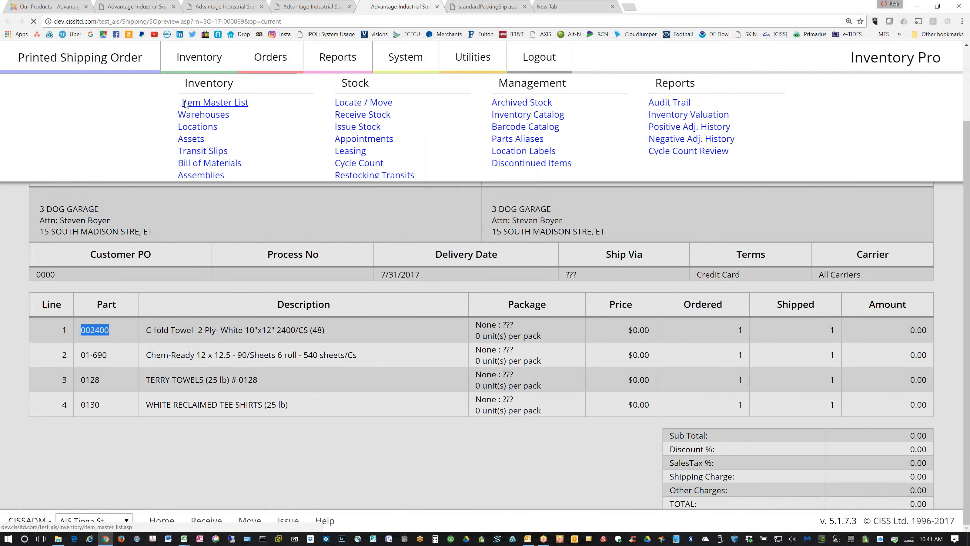
{"action": "left_click", "coordinate": [184, 101]}
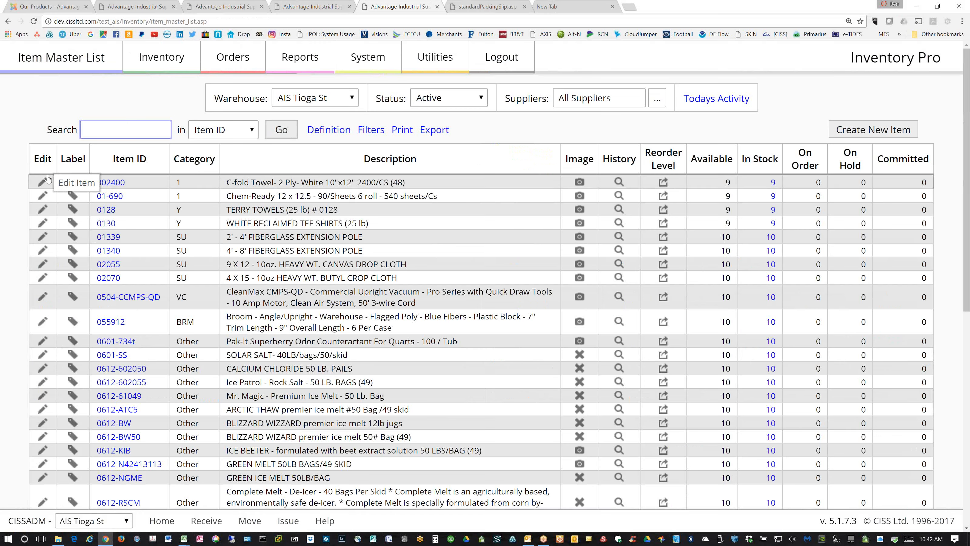
{"action": "left_click", "coordinate": [42, 182]}
{"action": "scroll", "coordinate": [247, 300], "scroll_direction": "down", "scroll_amount": 1}
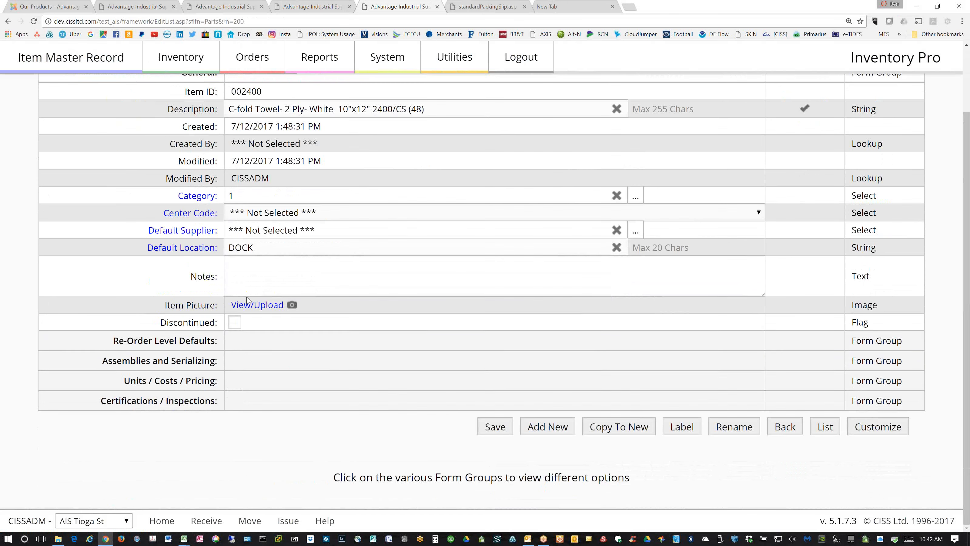
{"action": "left_click", "coordinate": [177, 381]}
{"action": "scroll", "coordinate": [241, 258], "scroll_direction": "down", "scroll_amount": 3}
{"action": "scroll", "coordinate": [242, 261], "scroll_direction": "up", "scroll_amount": 1}
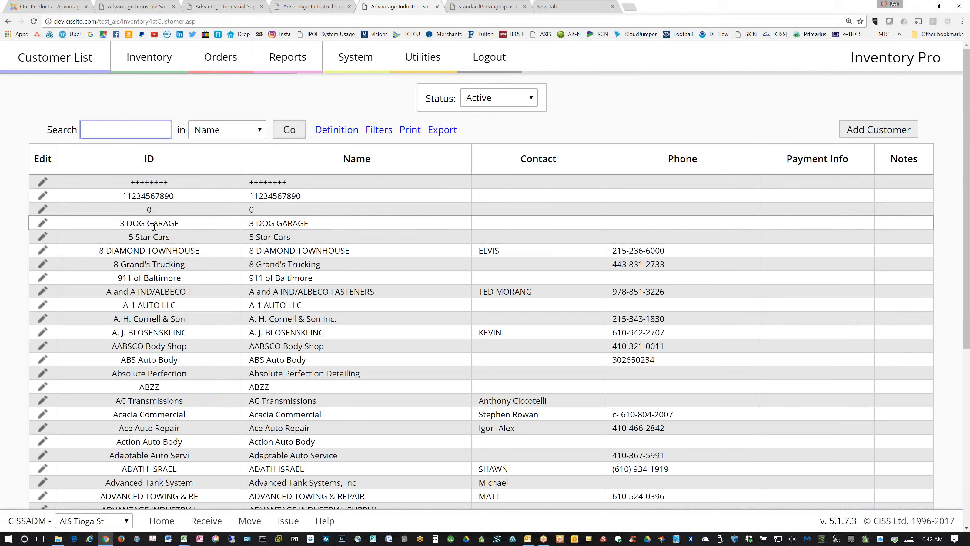
- Open the customer record for 3 DOG GARAGE and set its discount to 4
{"action": "left_click", "coordinate": [43, 225]}
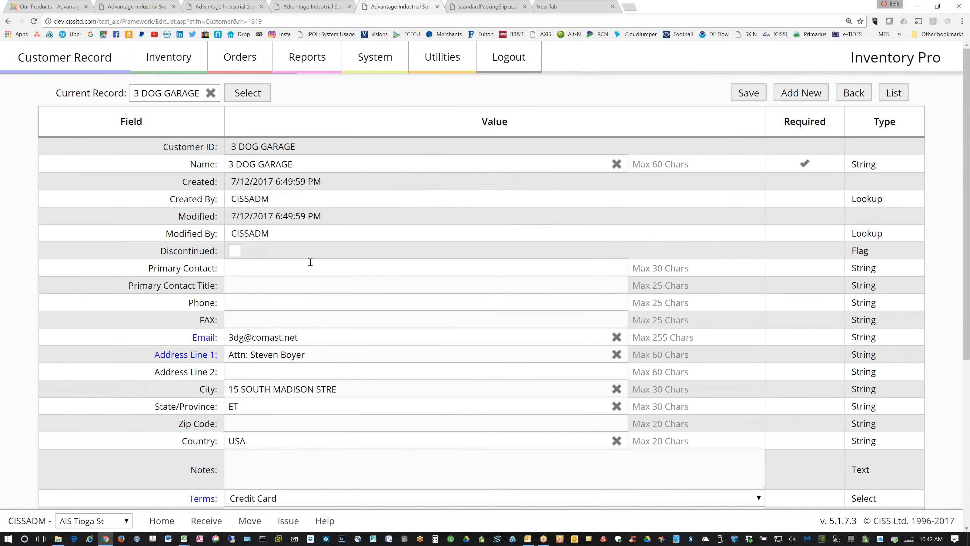
{"action": "scroll", "coordinate": [310, 262], "scroll_direction": "down", "scroll_amount": 5}
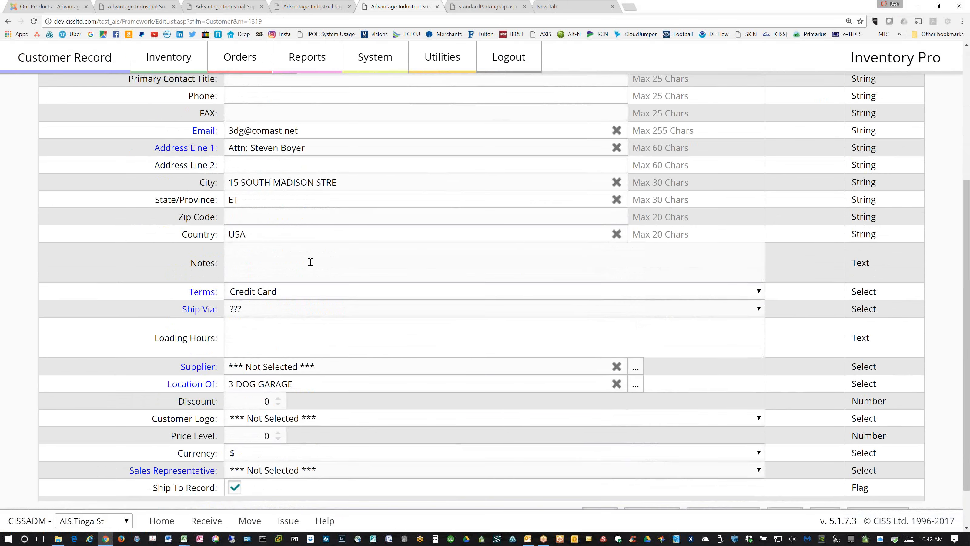
{"action": "scroll", "coordinate": [310, 263], "scroll_direction": "down", "scroll_amount": 2}
{"action": "left_click", "coordinate": [277, 345]}
{"action": "left_click", "coordinate": [278, 345]}
{"action": "left_click", "coordinate": [278, 345]}
{"action": "left_click", "coordinate": [278, 345]}
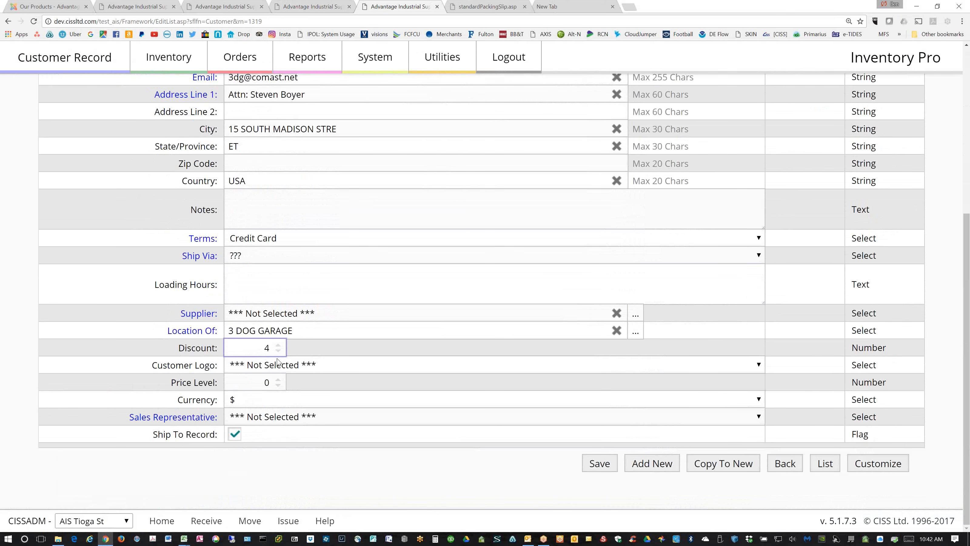
- Set the customer's price level to 5 and save the record while leaving for the shipping orders list
{"action": "left_click", "coordinate": [278, 380]}
{"action": "left_click", "coordinate": [279, 380]}
{"action": "left_click", "coordinate": [279, 380]}
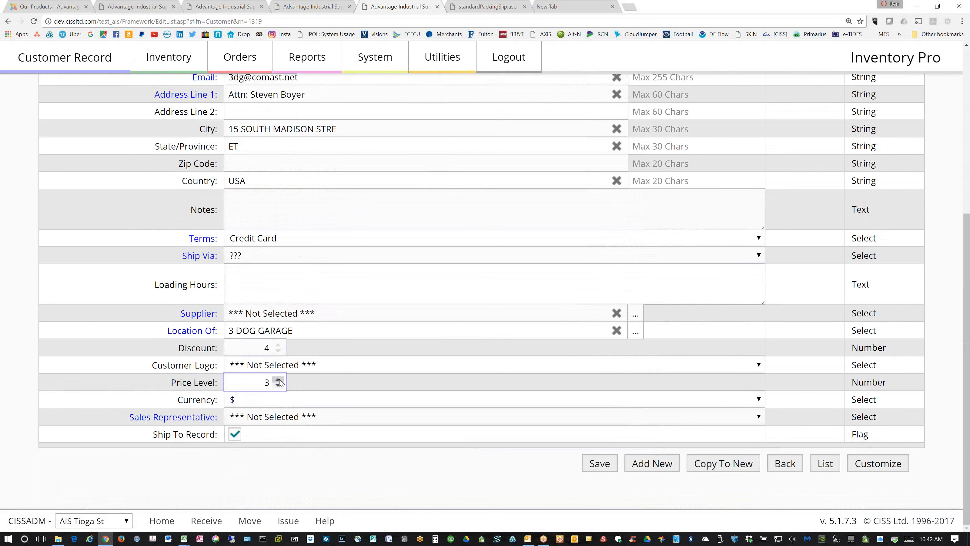
{"action": "left_click", "coordinate": [278, 384]}
{"action": "left_click", "coordinate": [279, 380]}
{"action": "left_click", "coordinate": [281, 380]}
{"action": "left_click", "coordinate": [280, 387]}
{"action": "left_click", "coordinate": [280, 387]}
{"action": "left_click", "coordinate": [280, 387]}
{"action": "left_click", "coordinate": [281, 387]}
{"action": "left_click", "coordinate": [281, 387]}
{"action": "left_click", "coordinate": [280, 387]}
{"action": "left_click", "coordinate": [281, 387]}
{"action": "left_click", "coordinate": [280, 387]}
{"action": "left_click", "coordinate": [281, 386]}
{"action": "left_click", "coordinate": [281, 386]}
{"action": "scroll", "coordinate": [301, 357], "scroll_direction": "up", "scroll_amount": 3}
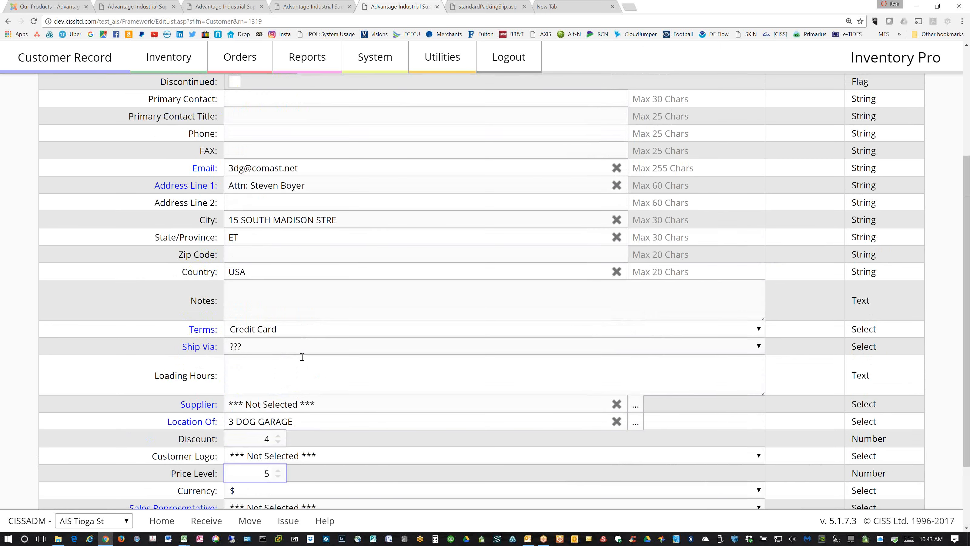
{"action": "scroll", "coordinate": [301, 357], "scroll_direction": "down", "scroll_amount": 1}
{"action": "left_click", "coordinate": [241, 63]}
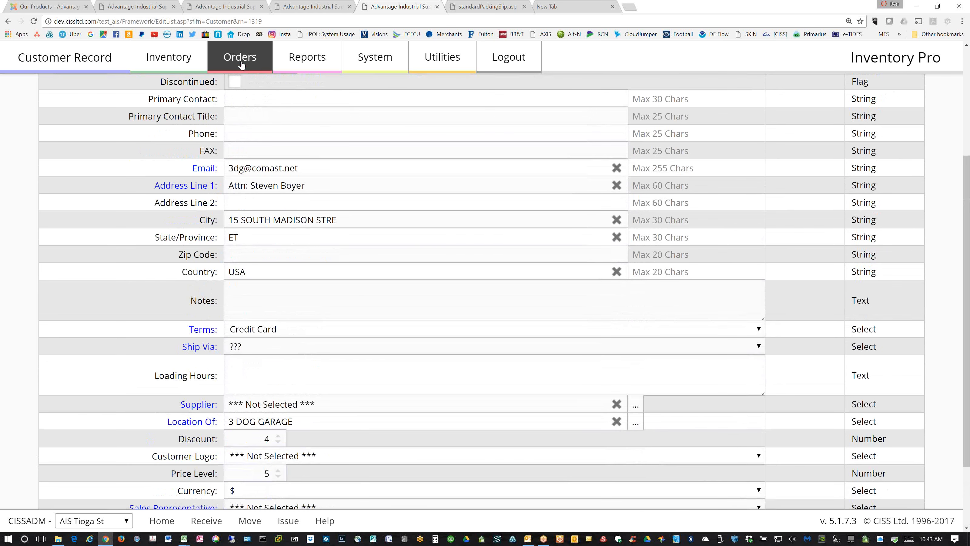
{"action": "left_click", "coordinate": [355, 120]}
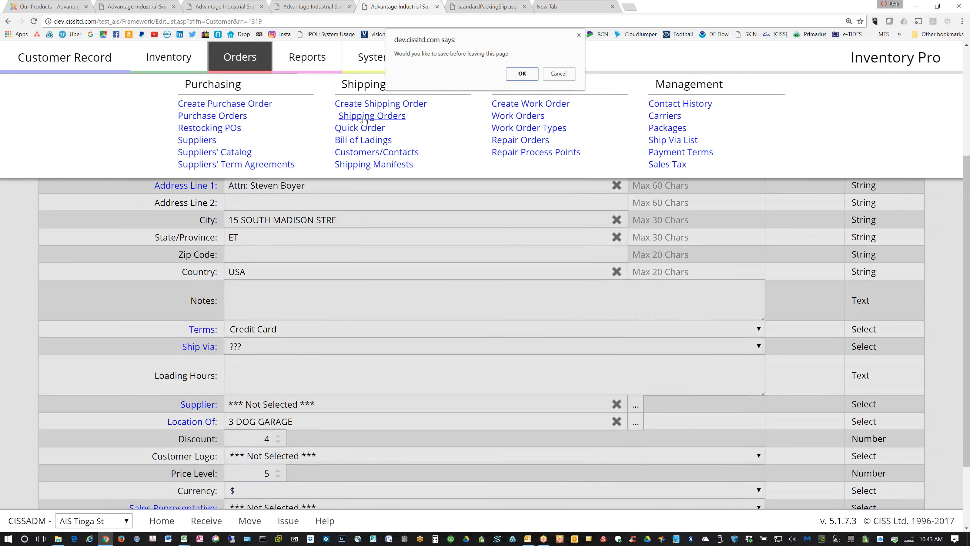
{"action": "left_click", "coordinate": [517, 73]}
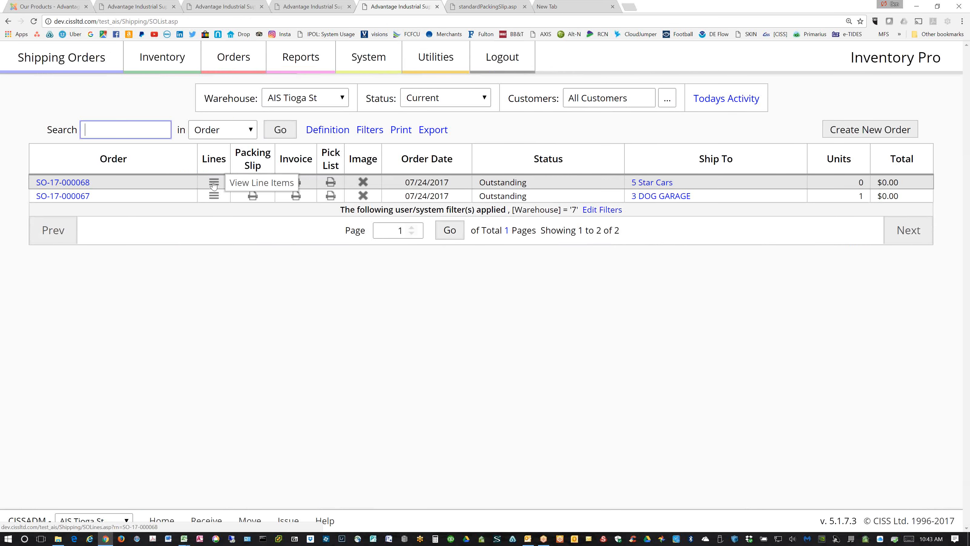
- Set the unit price of item 002400 to 23.23 in the outstanding 3 DOG GARAGE shipping order and save the line items
{"action": "left_click", "coordinate": [215, 197]}
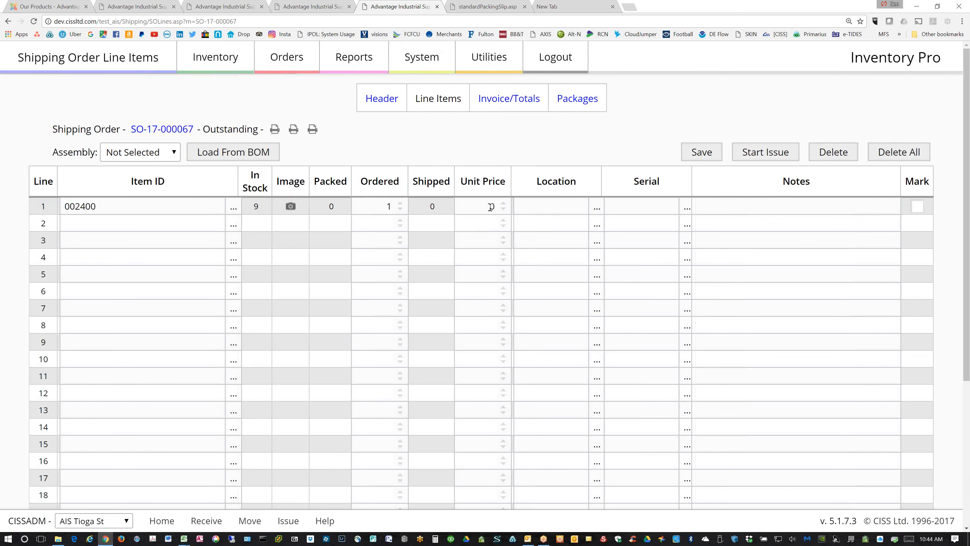
{"action": "left_click", "coordinate": [500, 206]}
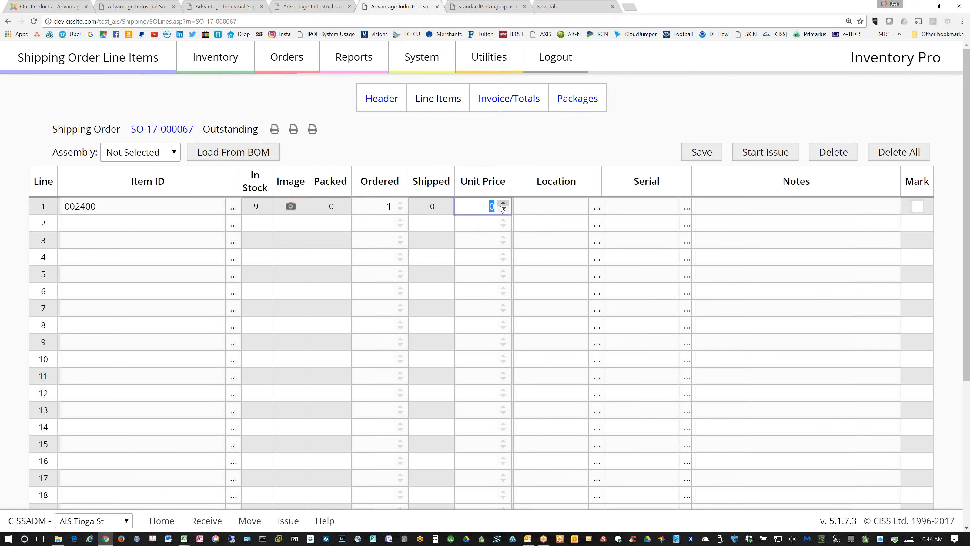
{"action": "type", "text": "23.23"}
{"action": "scroll", "coordinate": [357, 154], "scroll_direction": "down", "scroll_amount": 1}
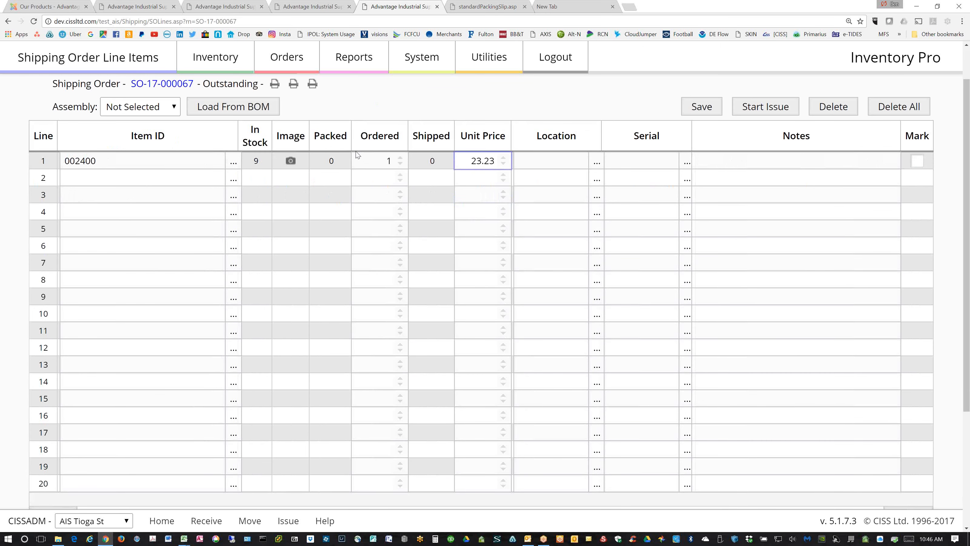
{"action": "scroll", "coordinate": [350, 162], "scroll_direction": "up", "scroll_amount": 1}
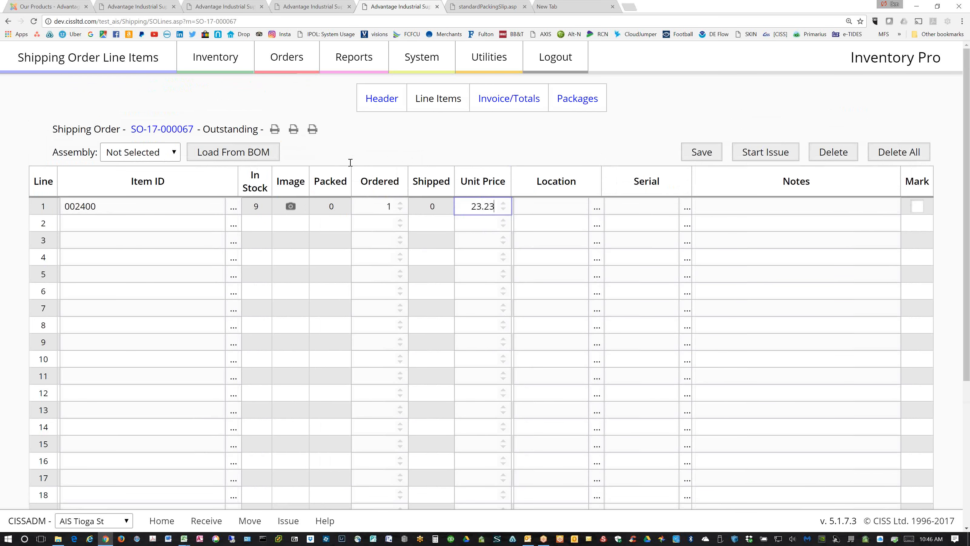
{"action": "left_click", "coordinate": [356, 61]}
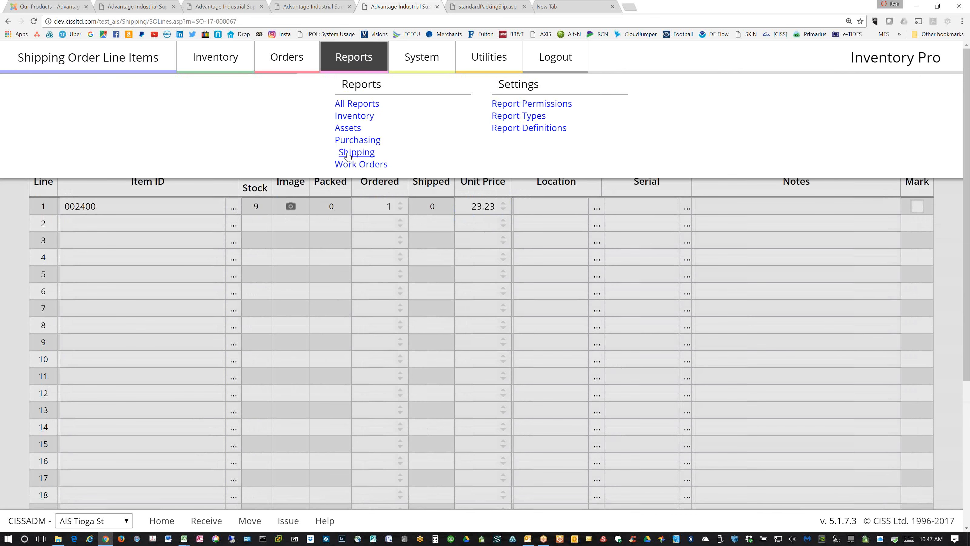
{"action": "left_click", "coordinate": [347, 153]}
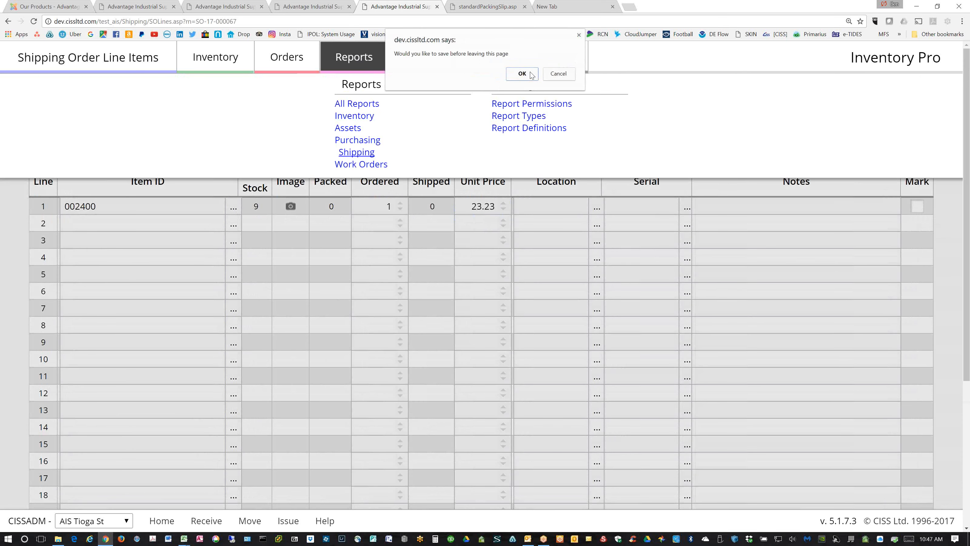
{"action": "left_click", "coordinate": [524, 75]}
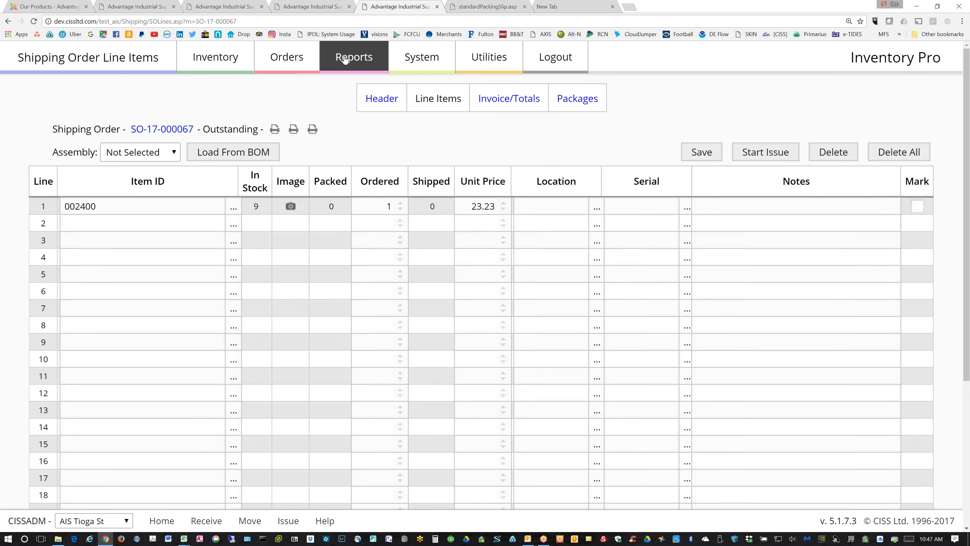
- Run the Shipping Order Detail report from the shipping reports
{"action": "left_click", "coordinate": [344, 59]}
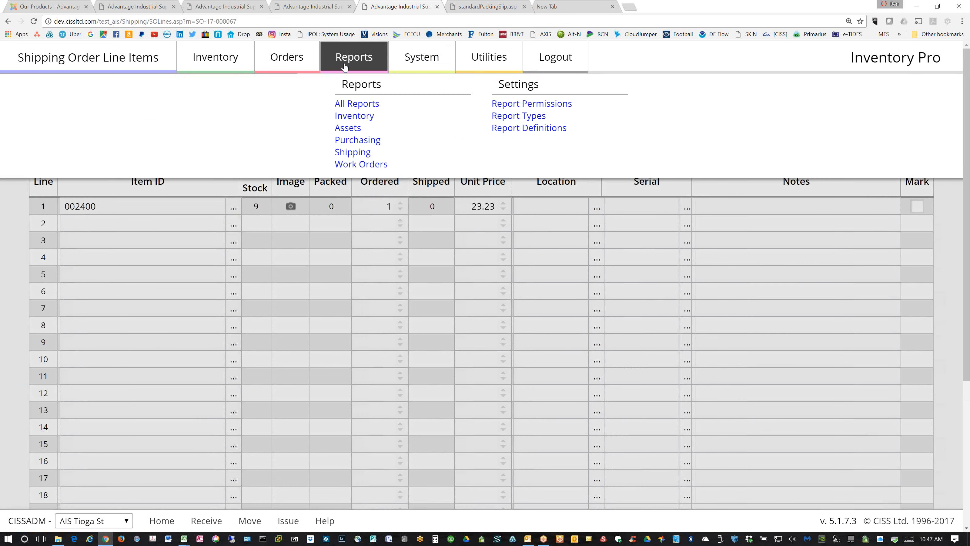
{"action": "left_click", "coordinate": [347, 153]}
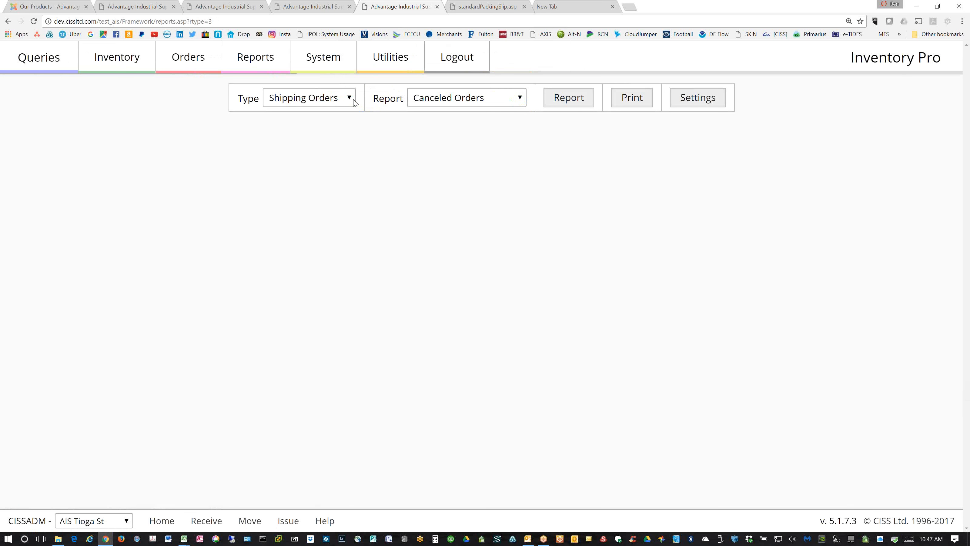
{"action": "left_click", "coordinate": [521, 98]}
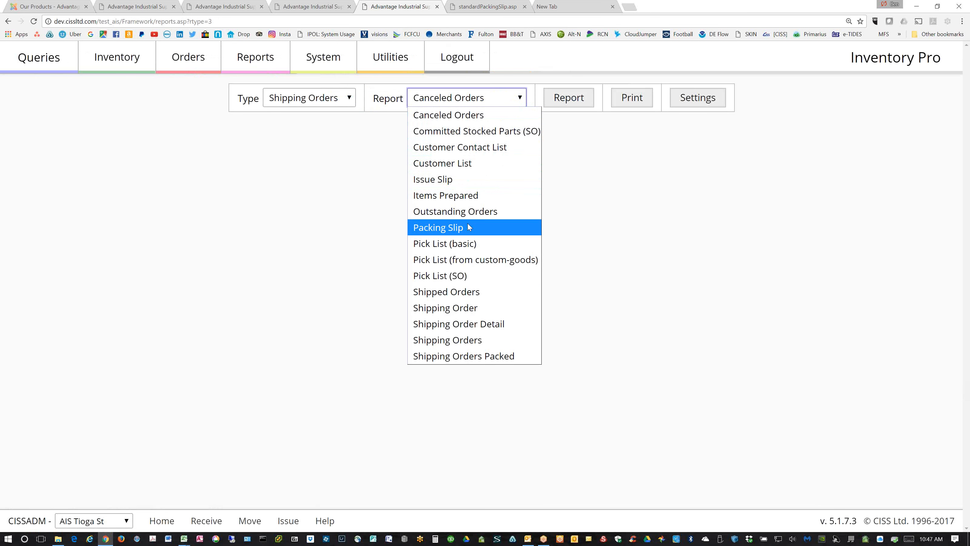
{"action": "left_click", "coordinate": [484, 325]}
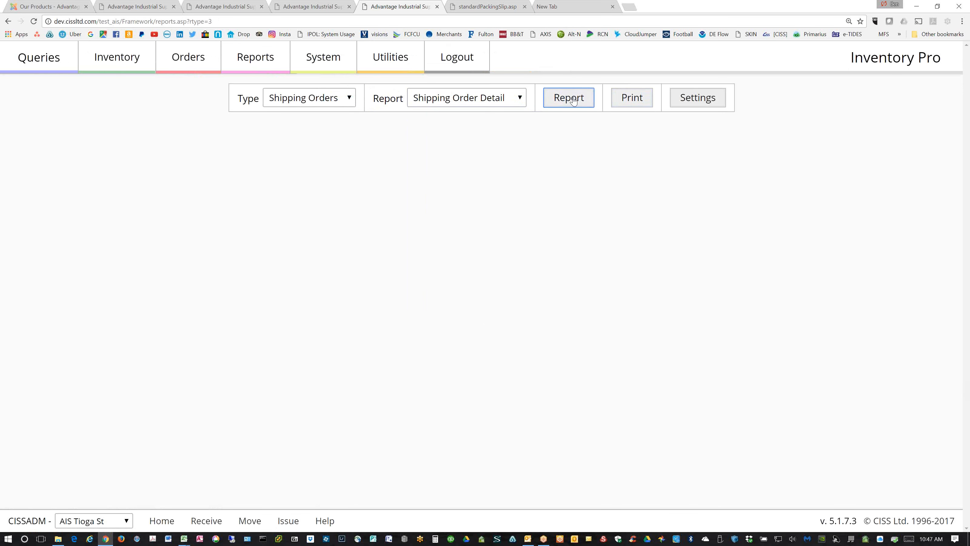
{"action": "left_click", "coordinate": [573, 100]}
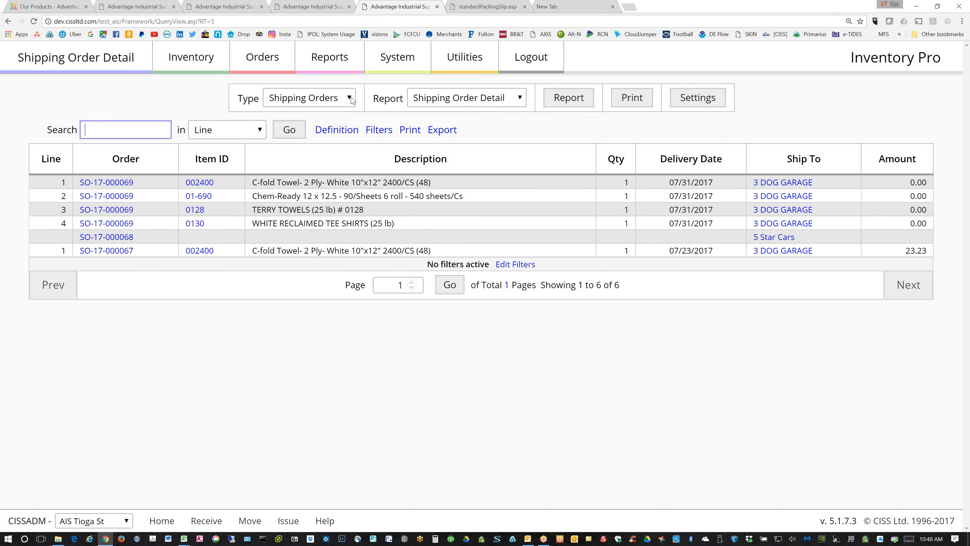
- View the barcode catalog options, then open the inventory catalog with barcodes and product pictures
{"action": "left_click", "coordinate": [184, 58]}
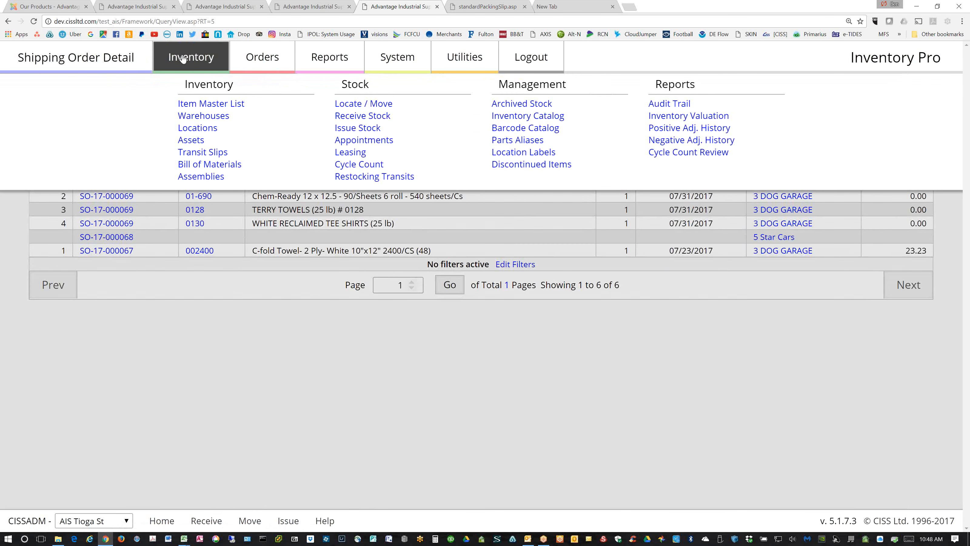
{"action": "left_click", "coordinate": [509, 130]}
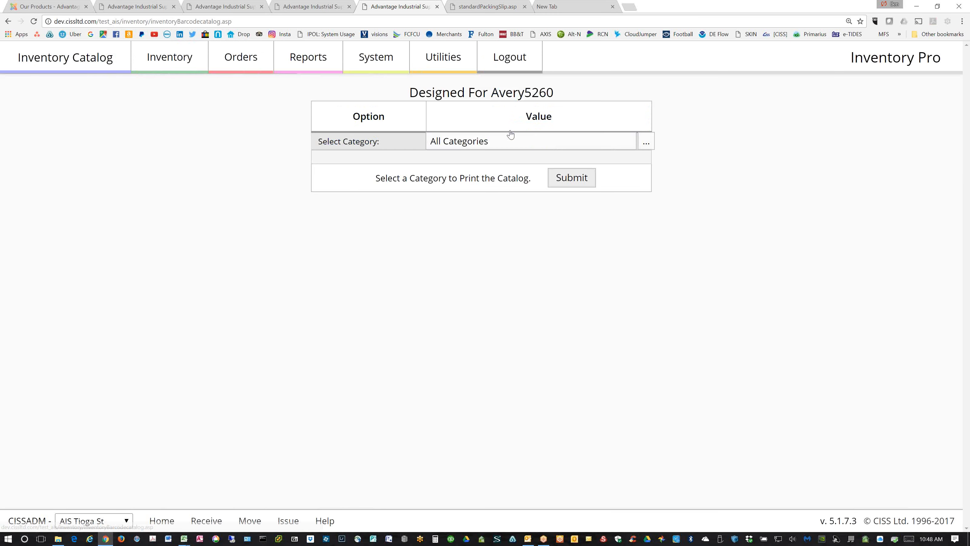
{"action": "left_click", "coordinate": [157, 62]}
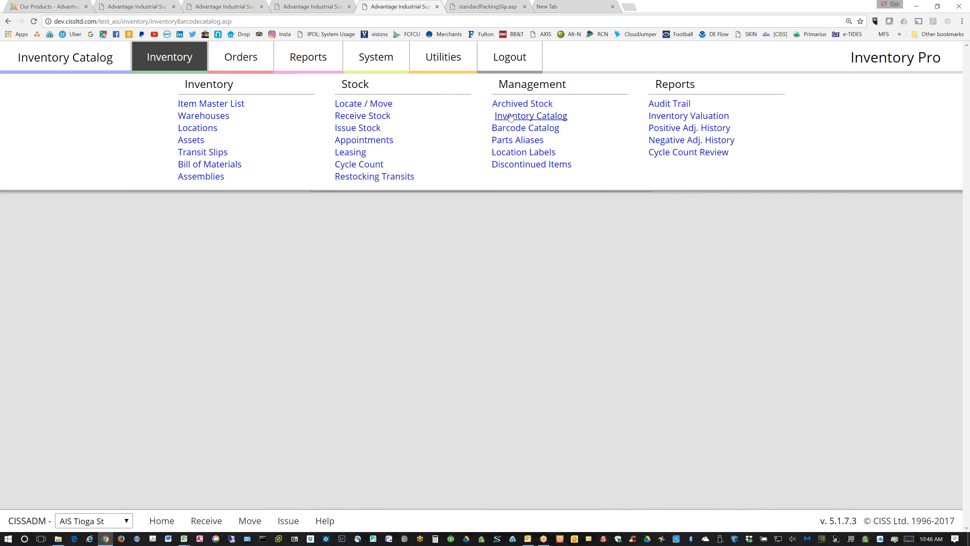
{"action": "left_click", "coordinate": [503, 117]}
{"action": "left_click", "coordinate": [190, 99]}
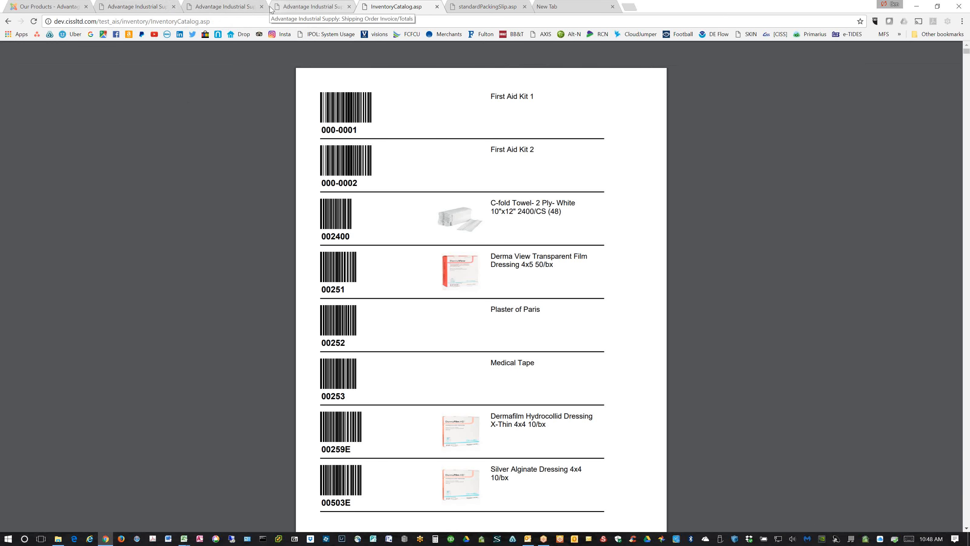
- Look through the open pages and close the packing slip, blank, inventory catalog, completed order and inventory issue tabs
{"action": "left_click", "coordinate": [147, 12]}
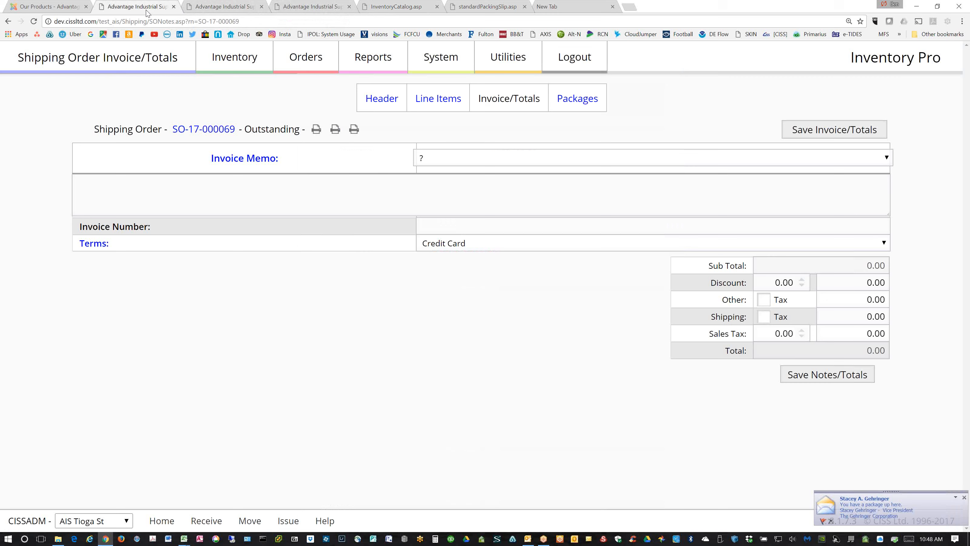
{"action": "left_click", "coordinate": [217, 6]}
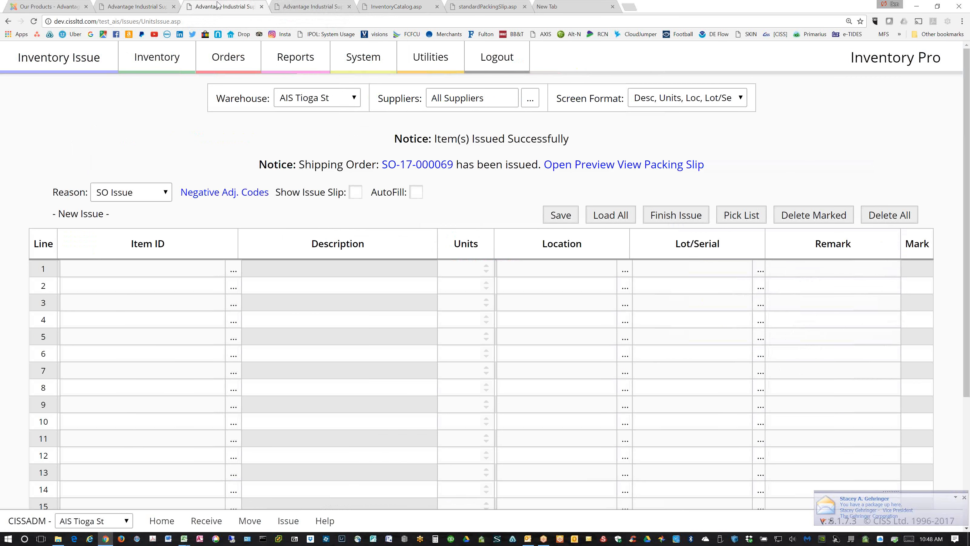
{"action": "left_click", "coordinate": [297, 8]}
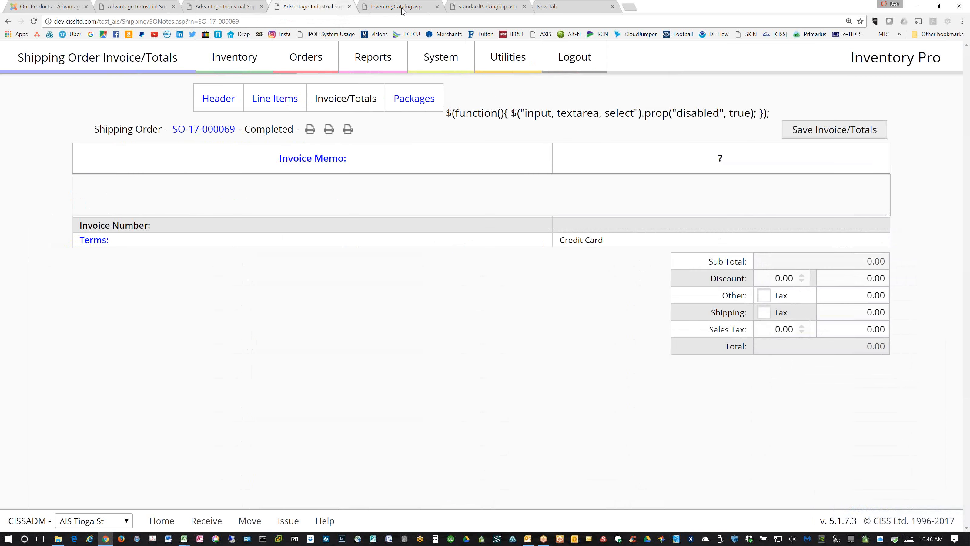
{"action": "left_click", "coordinate": [467, 8]}
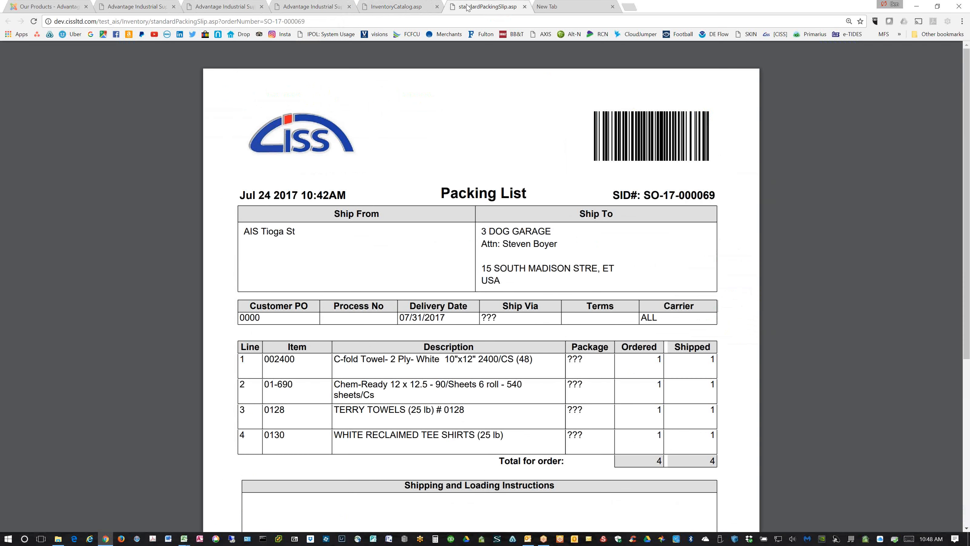
{"action": "left_click", "coordinate": [524, 6]}
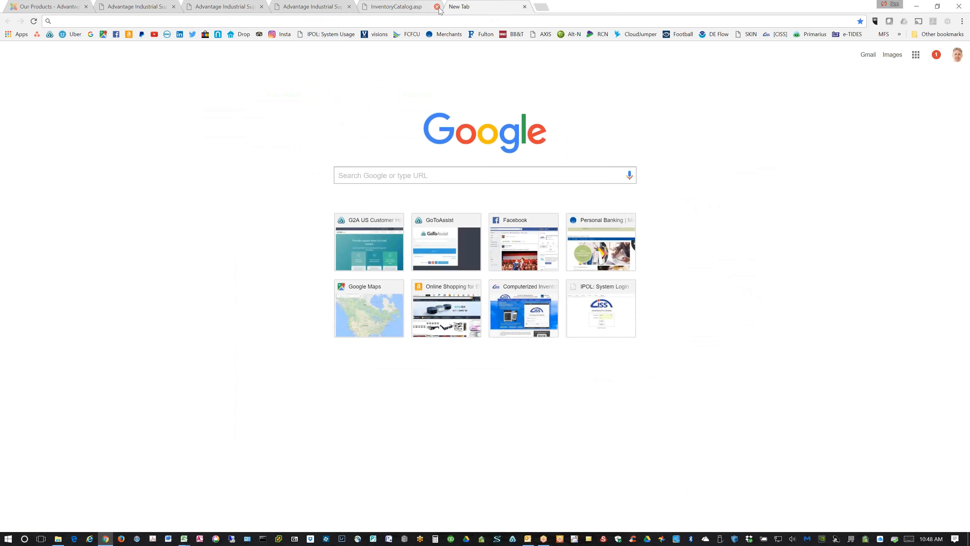
{"action": "left_click", "coordinate": [437, 6]}
{"action": "left_click", "coordinate": [437, 7]}
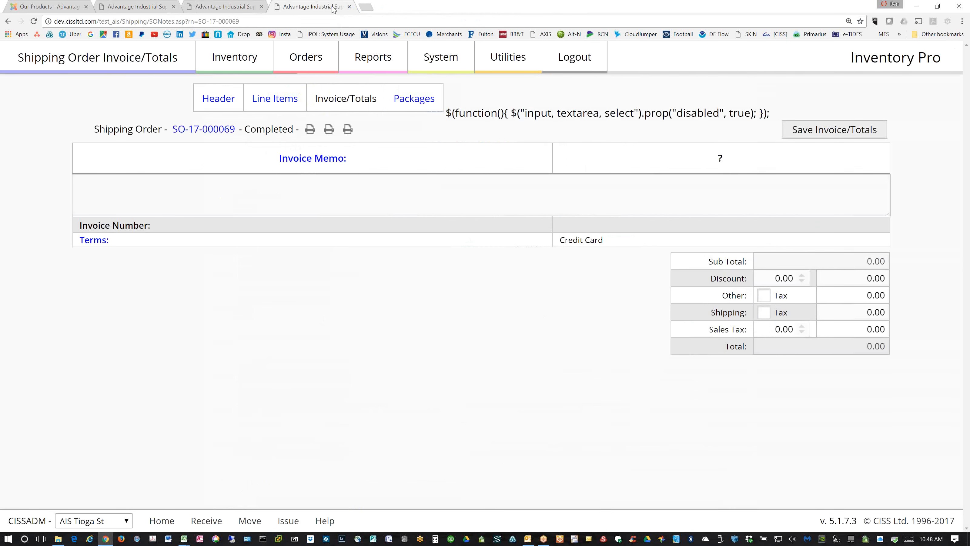
{"action": "left_click", "coordinate": [348, 7]}
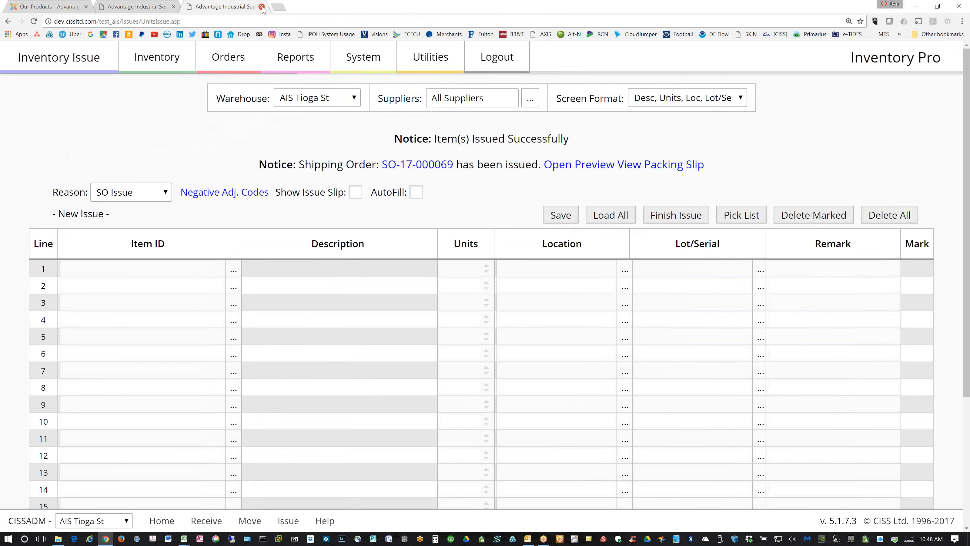
{"action": "left_click", "coordinate": [261, 7]}
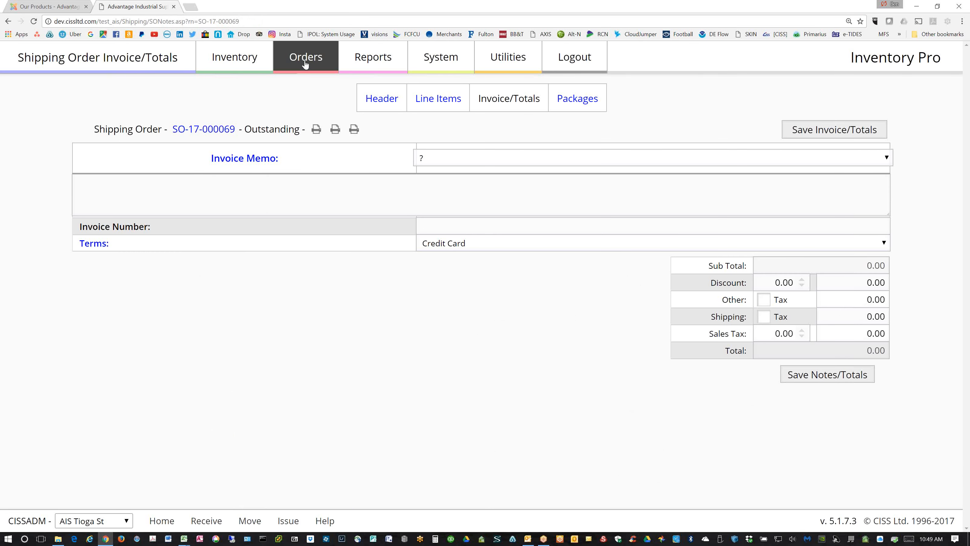
- Log out of the administrator account and sign in as the customer 3 DOG GARAGE with the account password
{"action": "left_click", "coordinate": [579, 64]}
{"action": "left_click", "coordinate": [562, 158]}
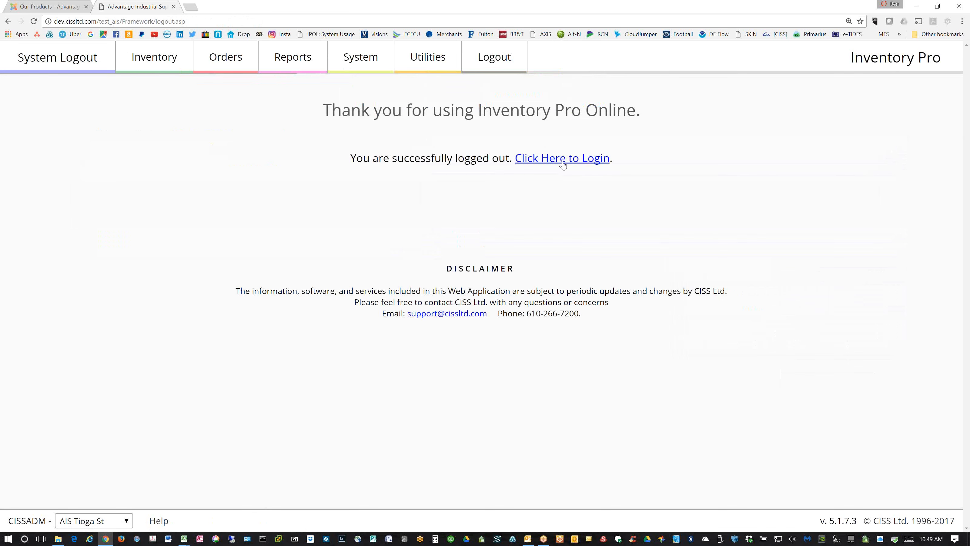
{"action": "left_click", "coordinate": [496, 276]}
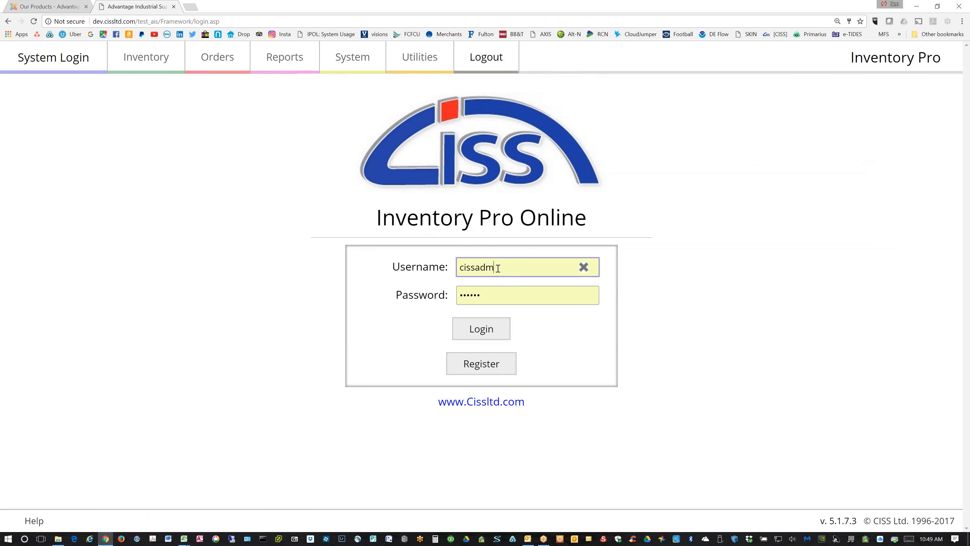
{"action": "double_click", "coordinate": [497, 275]}
{"action": "type", "text": "3 dog garage"}
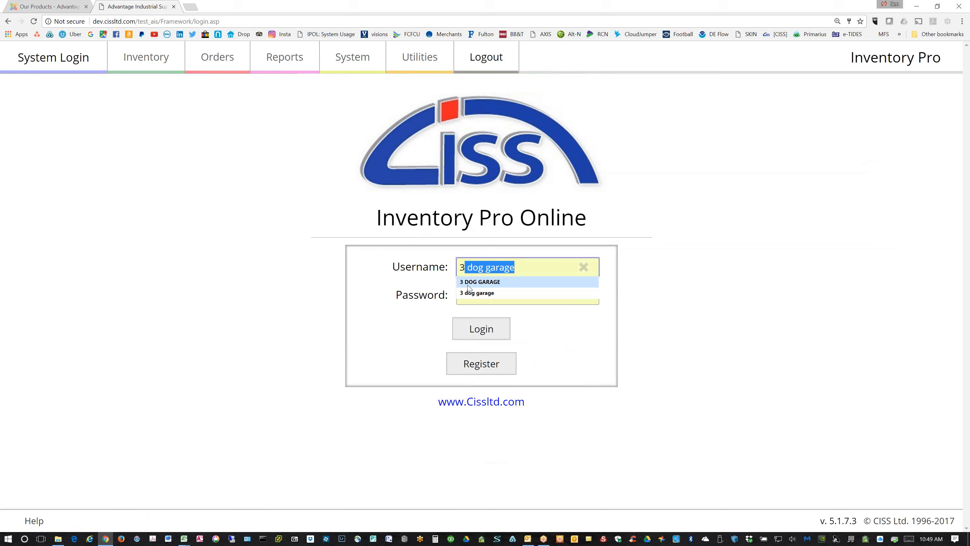
{"action": "left_click", "coordinate": [470, 282]}
{"action": "left_click", "coordinate": [473, 295]}
{"action": "double_click", "coordinate": [473, 295]}
{"action": "type", "text": "****"}
{"action": "left_click", "coordinate": [473, 332]}
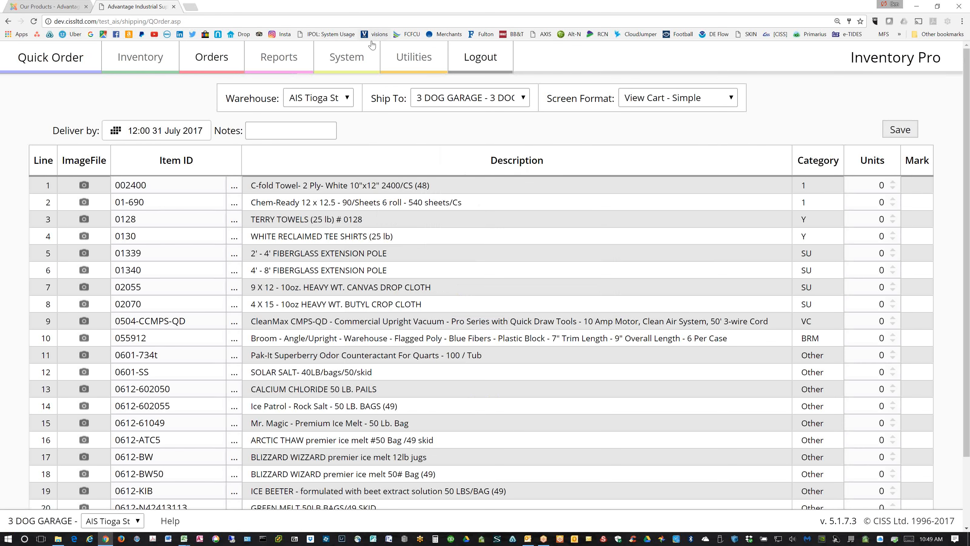
{"action": "left_click", "coordinate": [350, 61]}
{"action": "left_click", "coordinate": [280, 60]}
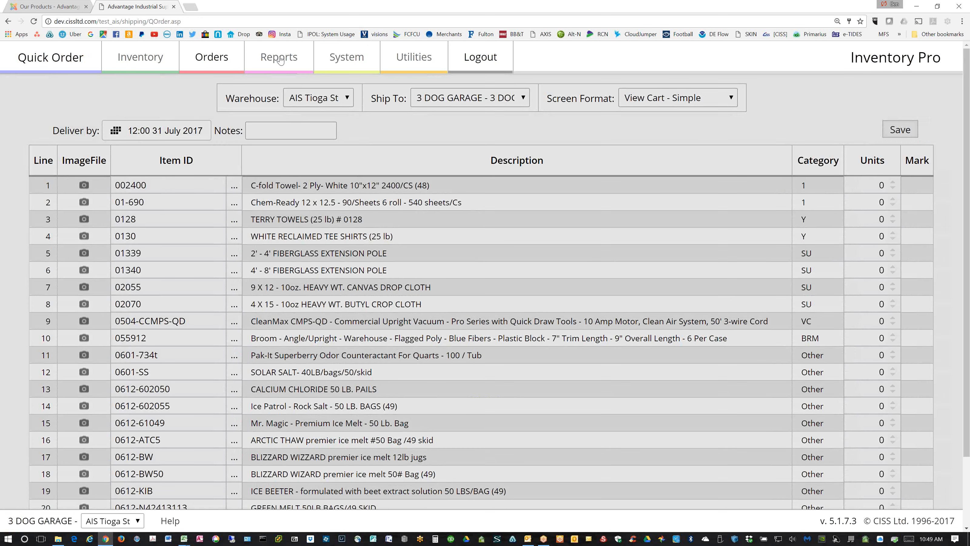
{"action": "left_click", "coordinate": [217, 60]}
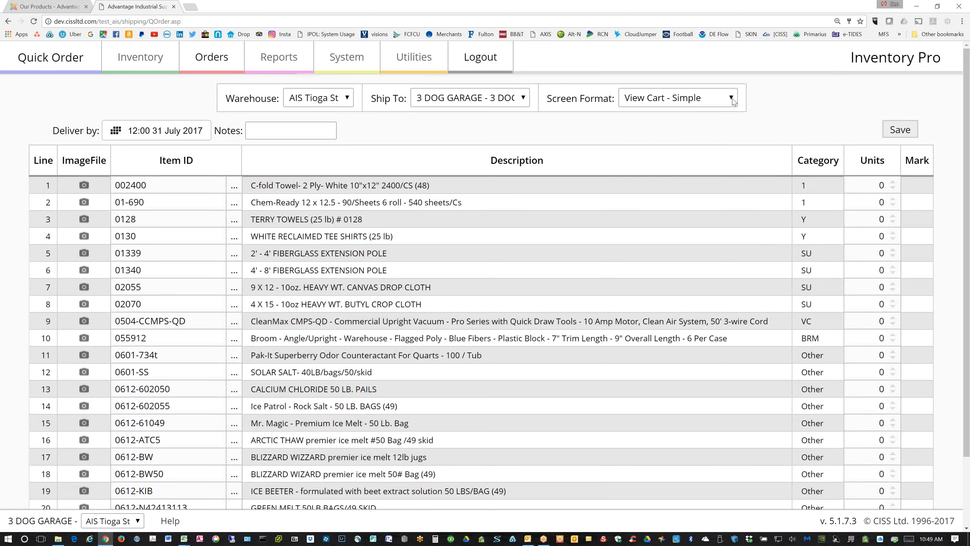
- Show the cart with previously ordered items and choose items 0504-CCMPS-QD and 0601-734t for lines 5 and 6
{"action": "left_click", "coordinate": [731, 99]}
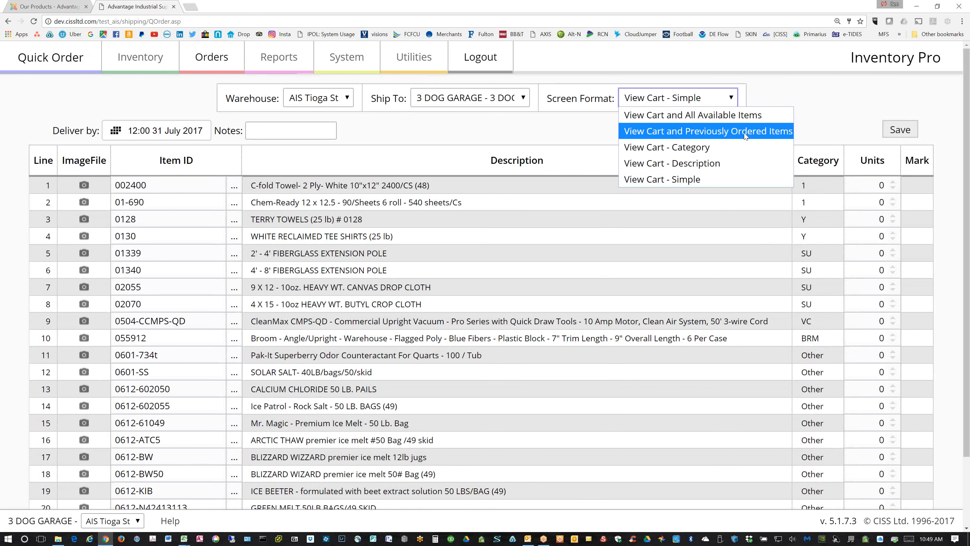
{"action": "left_click", "coordinate": [774, 136]}
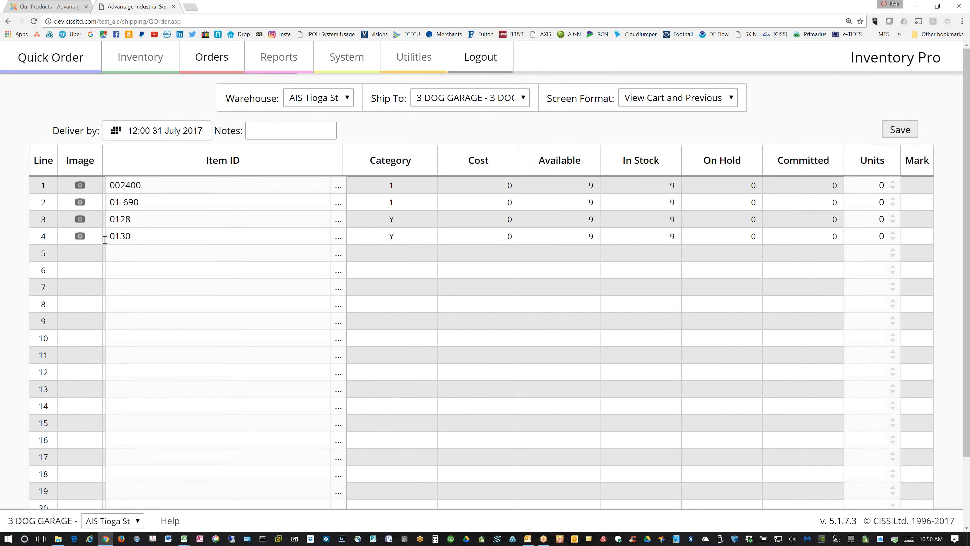
{"action": "left_click", "coordinate": [338, 254]}
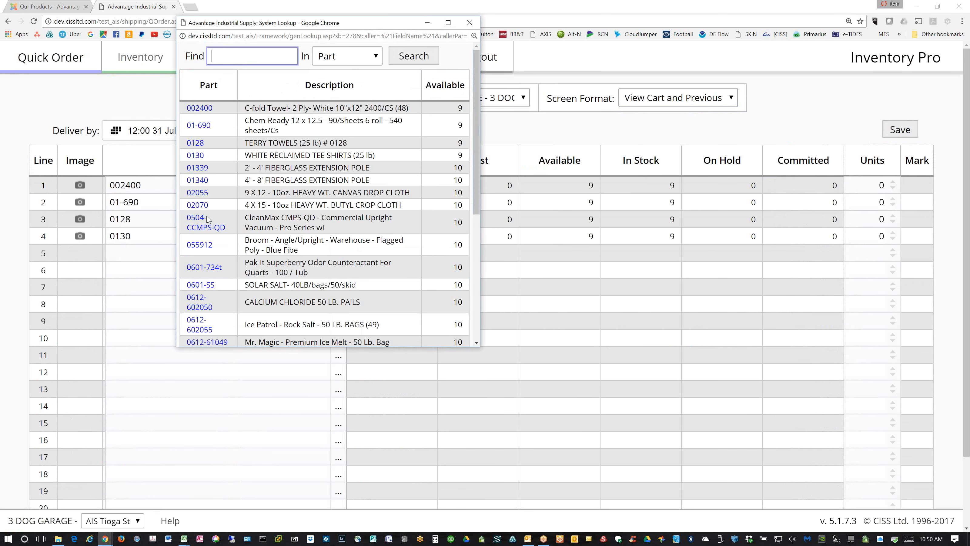
{"action": "left_click", "coordinate": [207, 217]}
{"action": "left_click", "coordinate": [337, 271]}
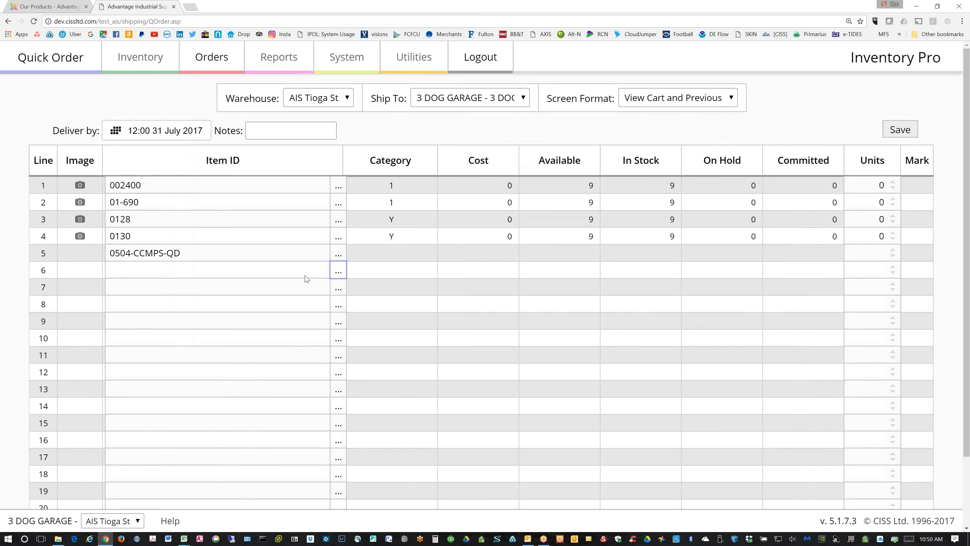
{"action": "left_click", "coordinate": [214, 265]}
- Switch the screen format to View Cart - Description and save 1 unit of item 002400 on line 1
{"action": "left_click", "coordinate": [732, 100]}
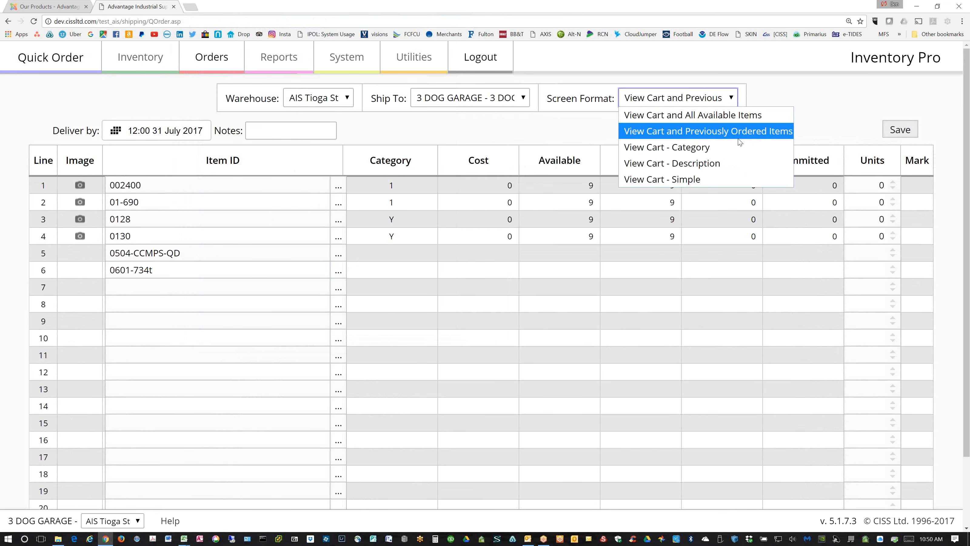
{"action": "left_click", "coordinate": [721, 162]}
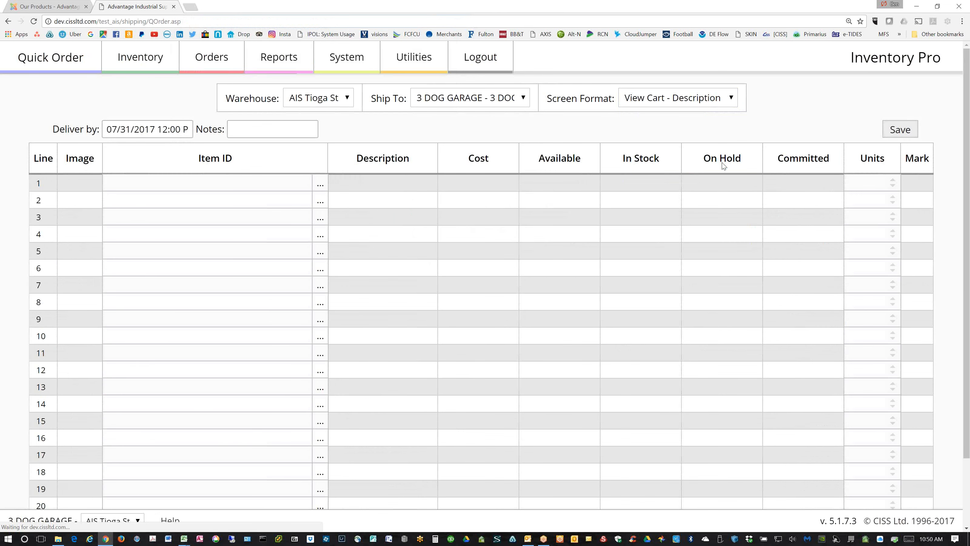
{"action": "left_click", "coordinate": [323, 186]}
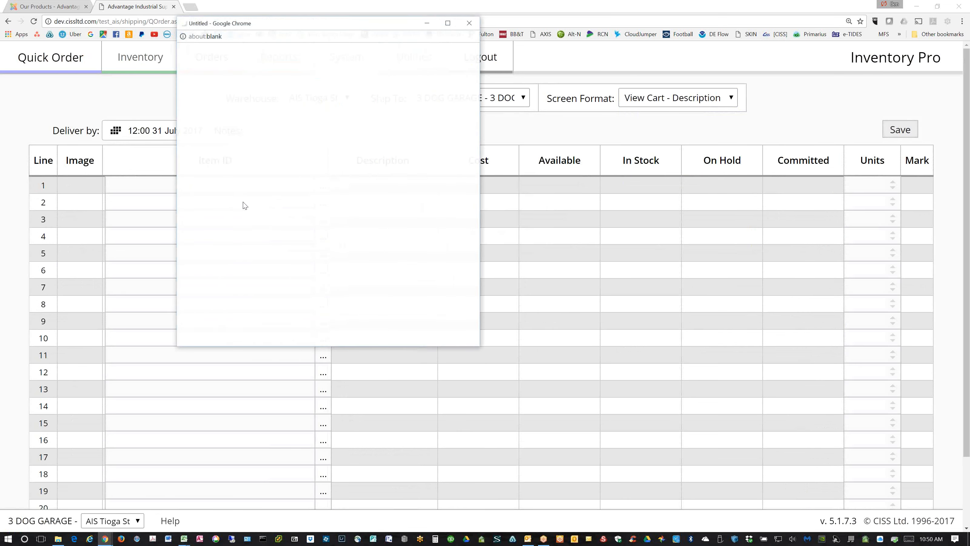
{"action": "left_click", "coordinate": [197, 108]}
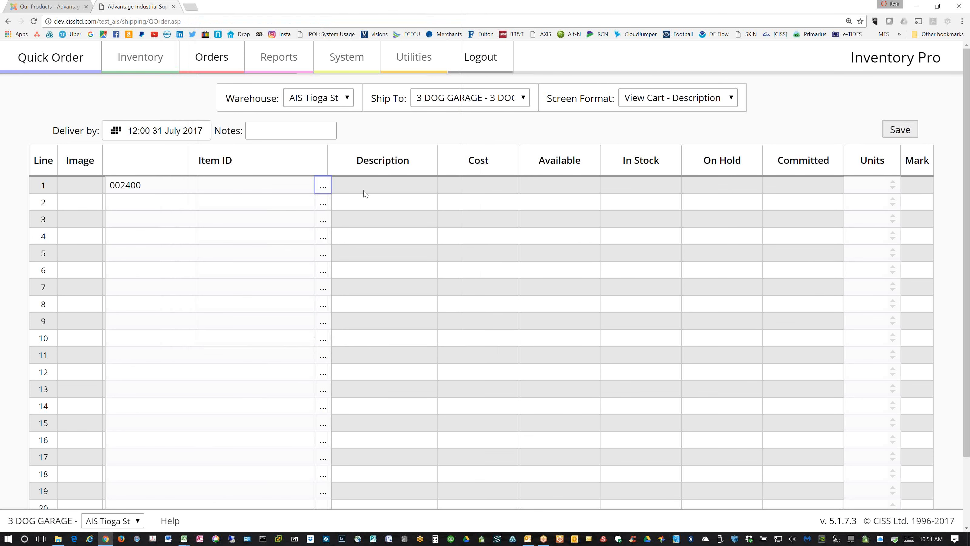
{"action": "left_click", "coordinate": [886, 132]}
{"action": "left_click", "coordinate": [322, 186]}
{"action": "left_click", "coordinate": [206, 109]}
{"action": "left_click", "coordinate": [892, 182]}
{"action": "left_click", "coordinate": [893, 131]}
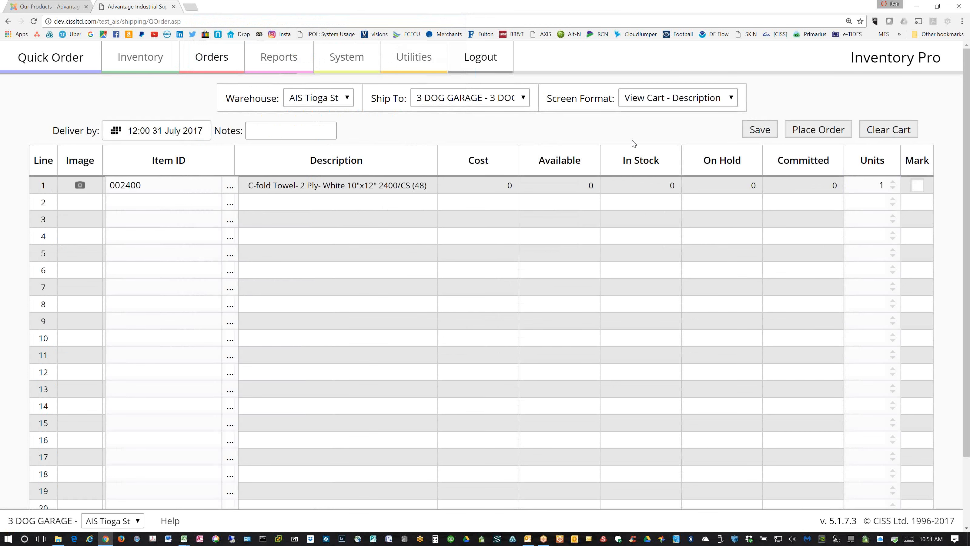
- Switch the screen format to View Cart - Simple and set the units to 2 for item 002400 and 3 for 01-690
{"action": "left_click", "coordinate": [731, 98]}
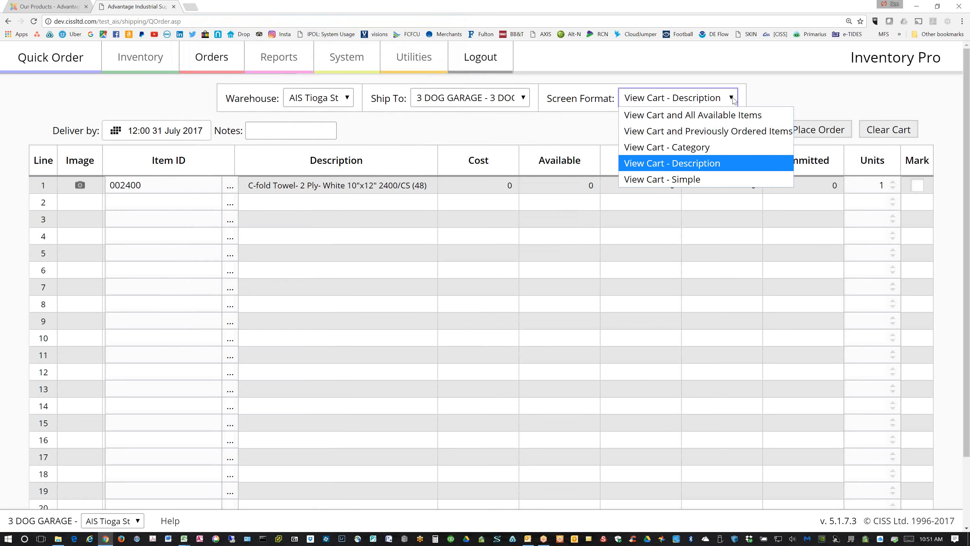
{"action": "left_click", "coordinate": [693, 181]}
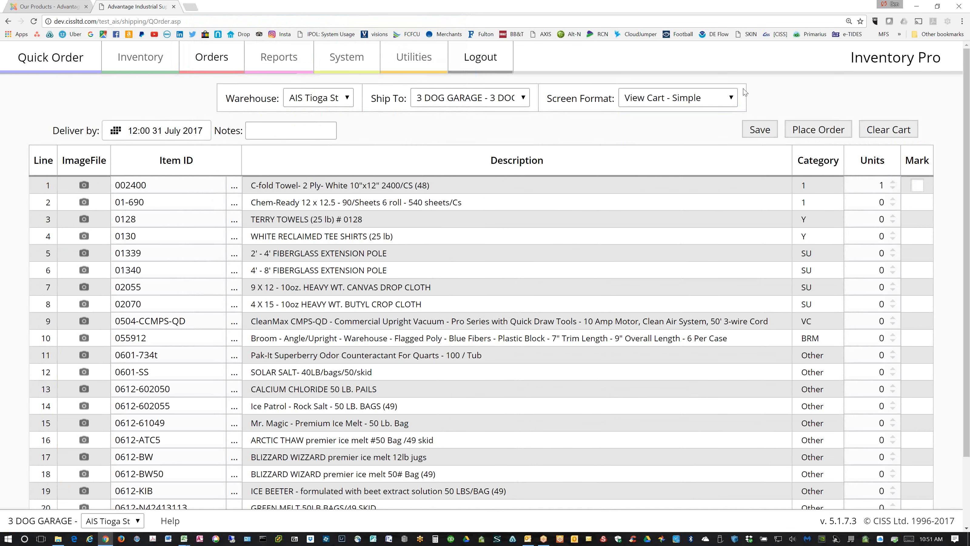
{"action": "left_click", "coordinate": [731, 99]}
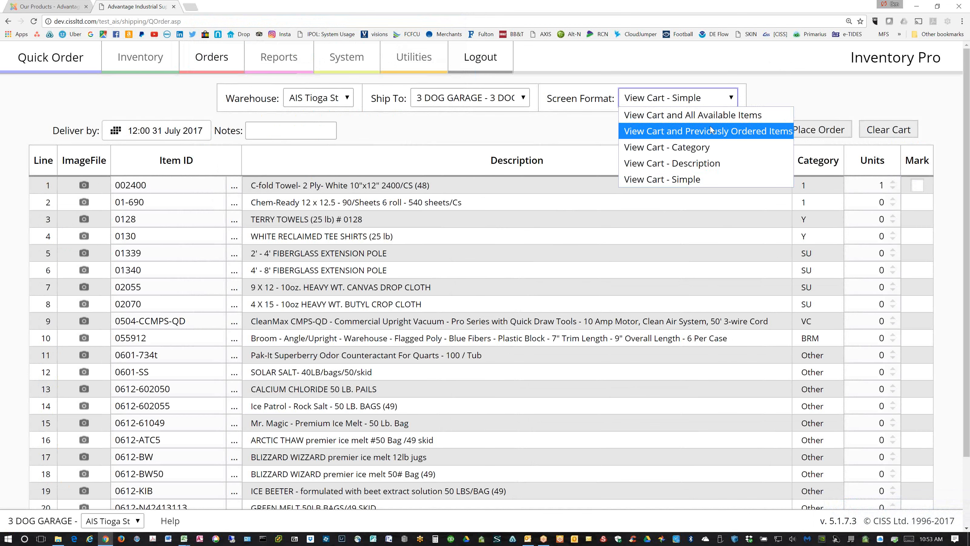
{"action": "left_click", "coordinate": [892, 183]}
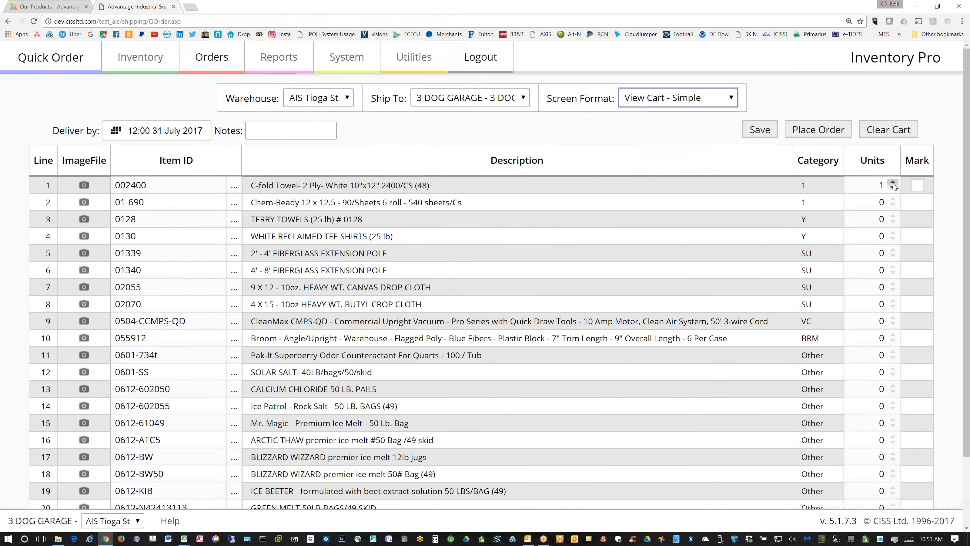
{"action": "left_click", "coordinate": [893, 183]}
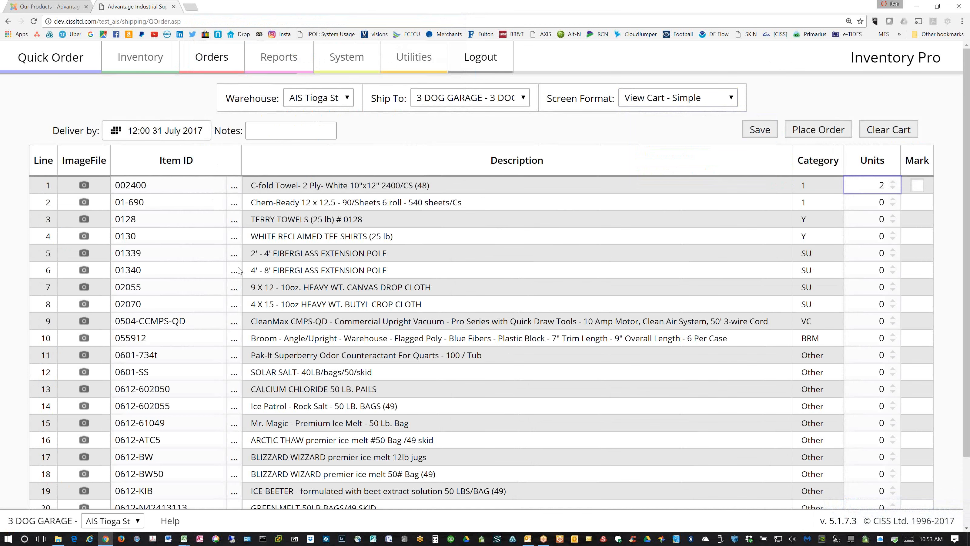
{"action": "left_click", "coordinate": [893, 199]}
{"action": "left_click", "coordinate": [893, 199]}
{"action": "left_click", "coordinate": [893, 199]}
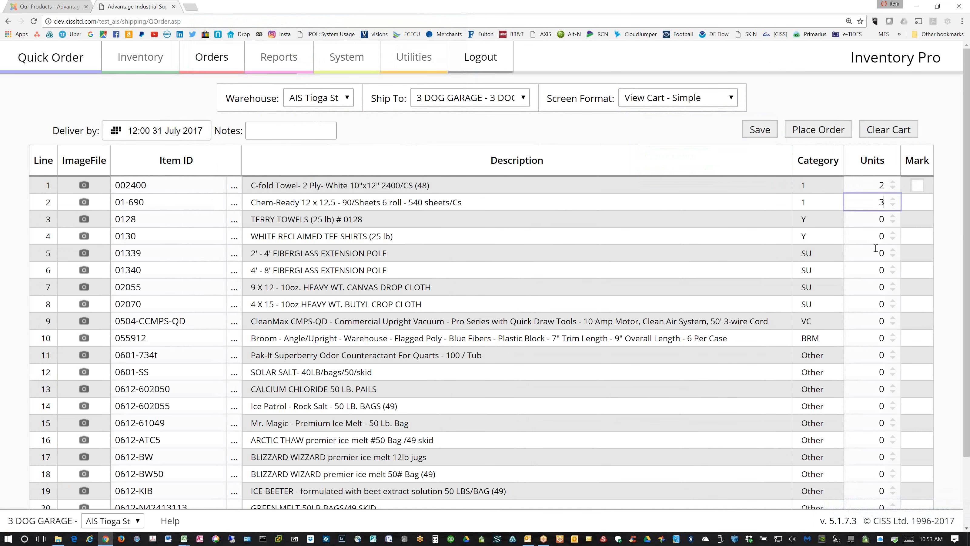
- Place the order from the cart and try to open the line items of the new shipping order
{"action": "left_click", "coordinate": [819, 132]}
{"action": "left_click", "coordinate": [538, 78]}
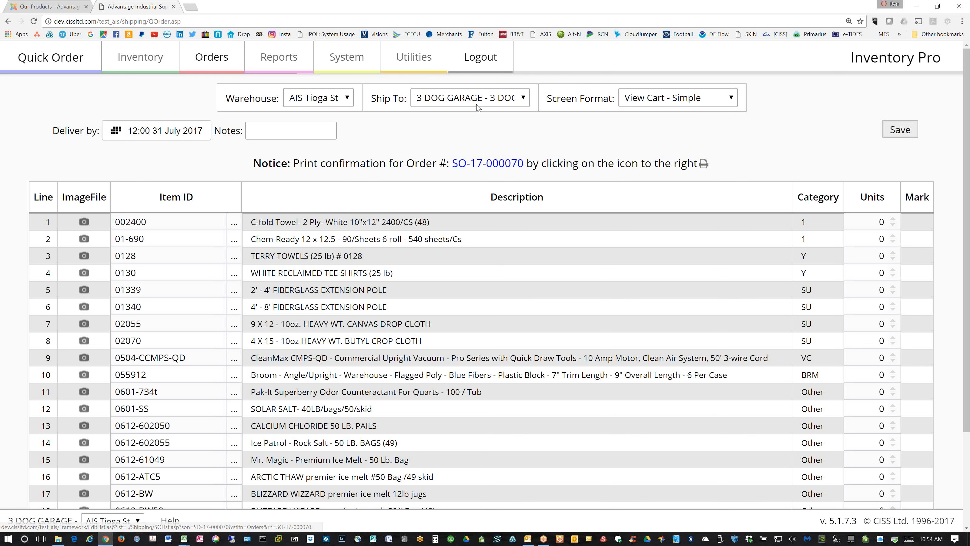
{"action": "left_click", "coordinate": [482, 165]}
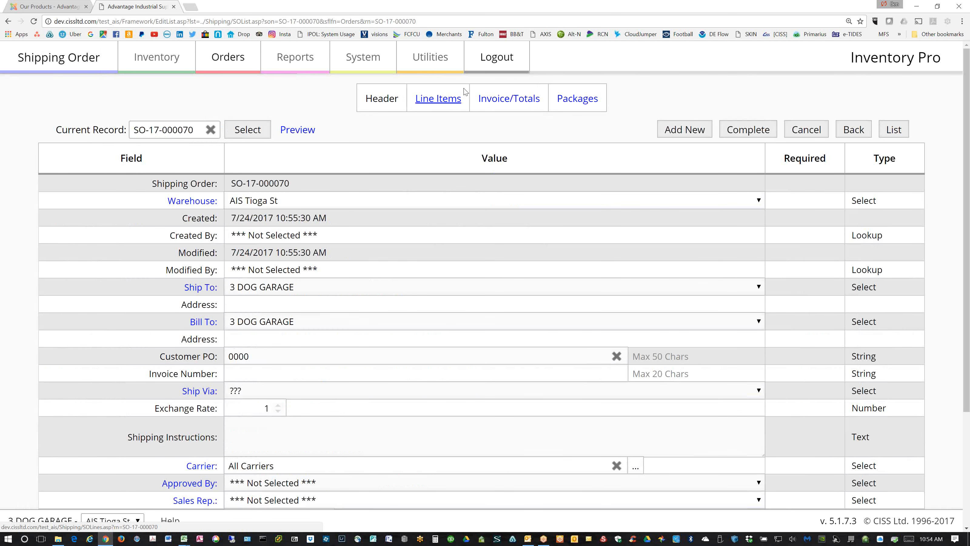
{"action": "left_click", "coordinate": [439, 103]}
- Log out of the customer account, sign back in as the administrator and open the shipping orders list
{"action": "left_click", "coordinate": [548, 57]}
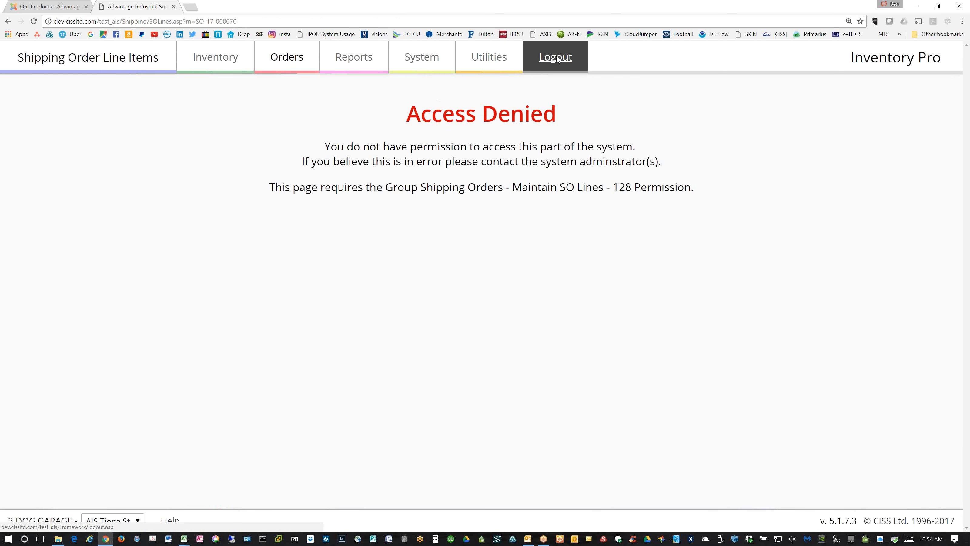
{"action": "left_click", "coordinate": [571, 155]}
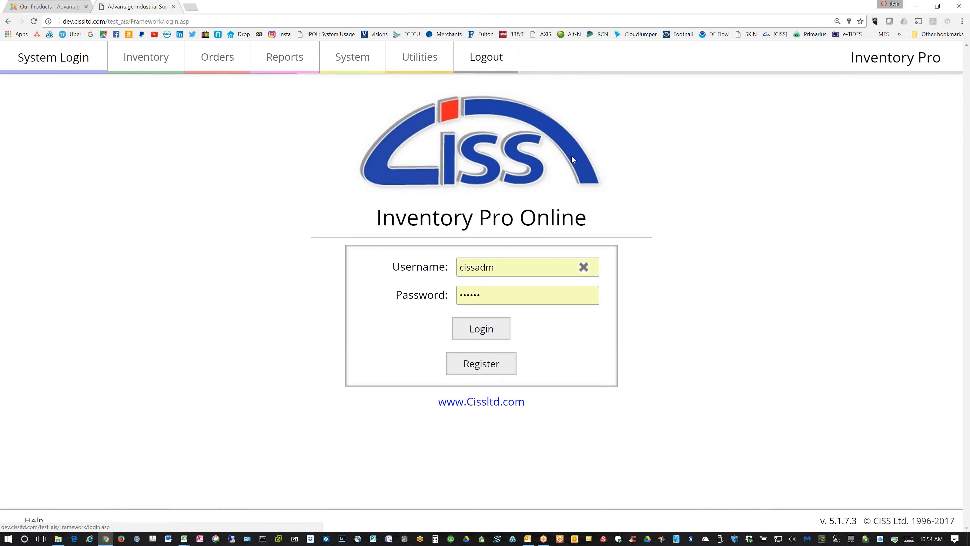
{"action": "left_click", "coordinate": [480, 329]}
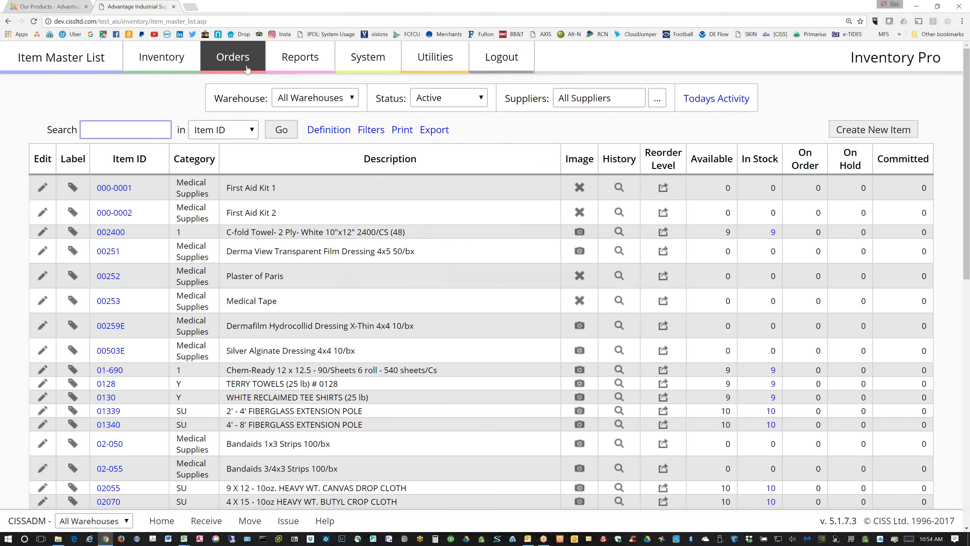
{"action": "left_click", "coordinate": [247, 69]}
{"action": "left_click", "coordinate": [344, 116]}
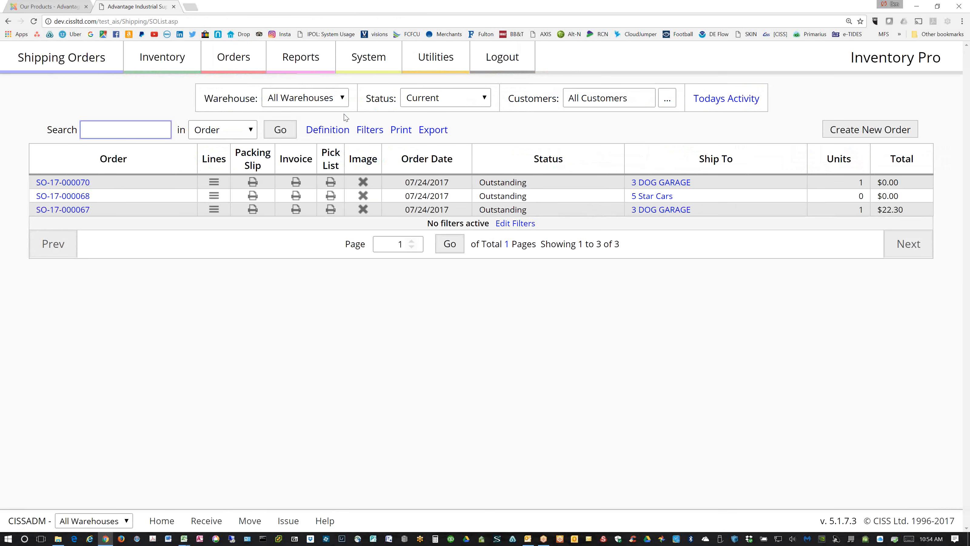
- Review the line items of the newest outstanding shipping order and go to the item master list
{"action": "left_click", "coordinate": [222, 182]}
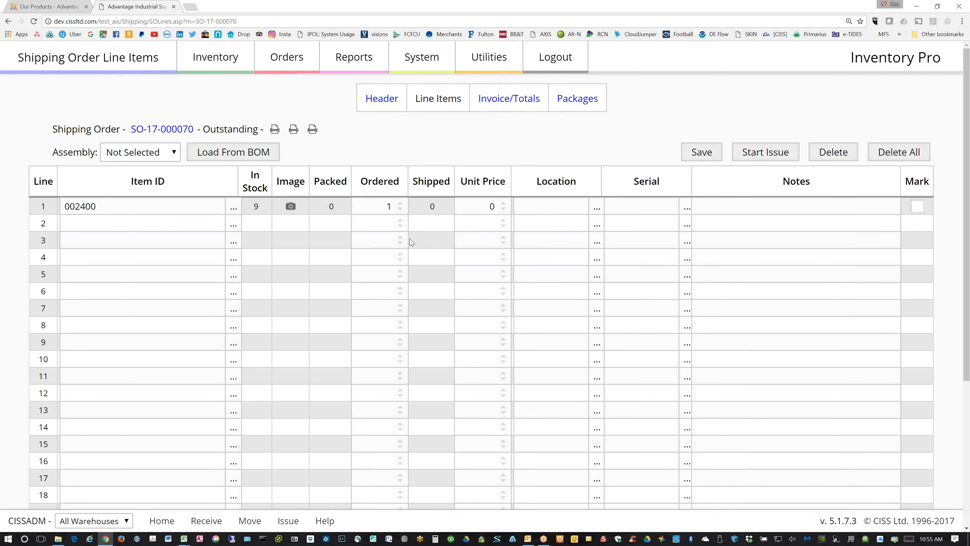
{"action": "left_click", "coordinate": [218, 62]}
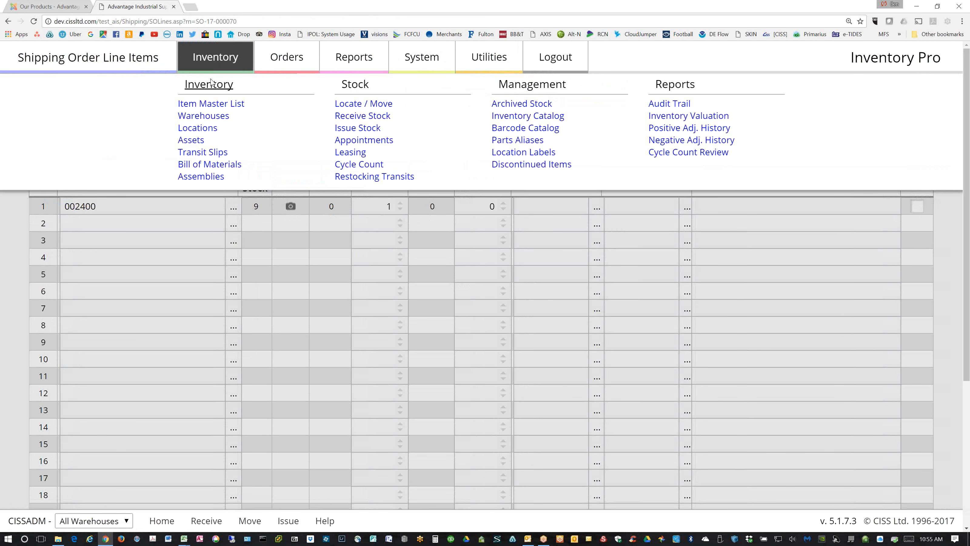
{"action": "left_click", "coordinate": [211, 104]}
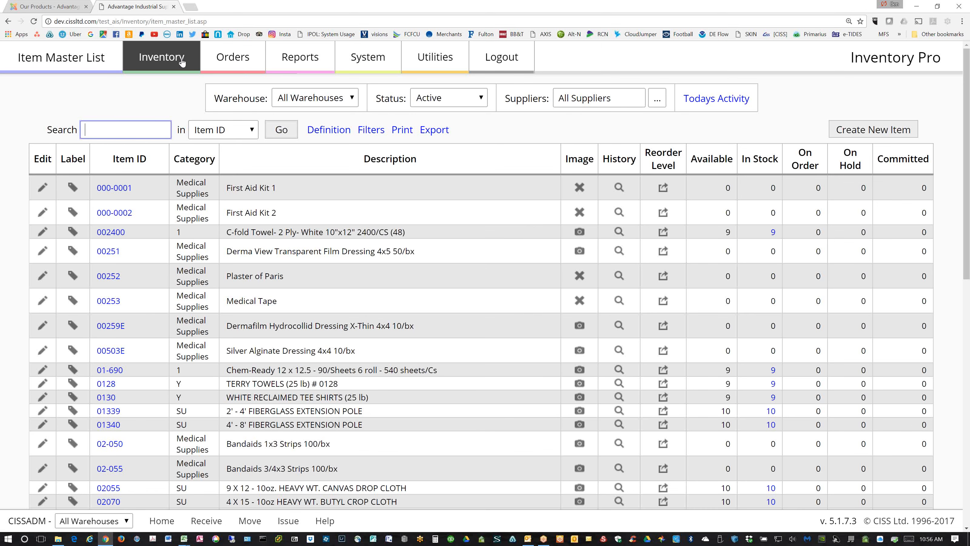
- Preview the barcode label of item 000-0001 enlarged to 250% and close it
{"action": "left_click", "coordinate": [72, 187]}
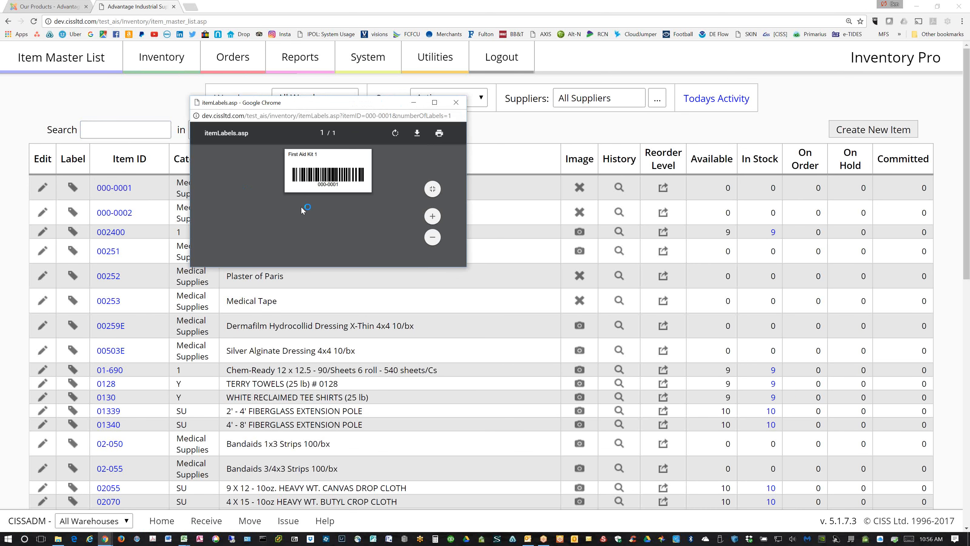
{"action": "scroll", "coordinate": [300, 206], "scroll_direction": "up", "scroll_amount": 6}
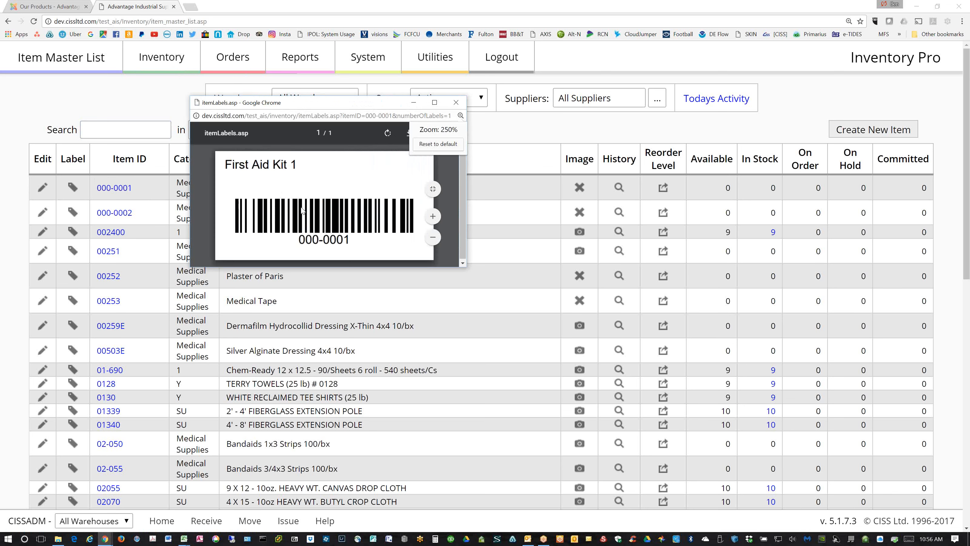
{"action": "left_click", "coordinate": [455, 103]}
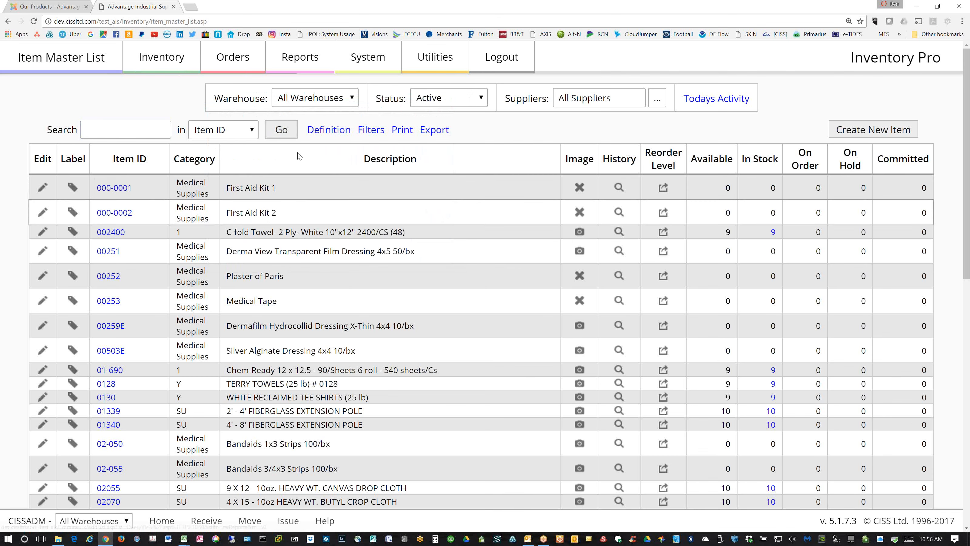
- Check the re-order points page of item 000-0001 and filter the item master list to the AIS Tioga St warehouse
{"action": "left_click", "coordinate": [664, 189]}
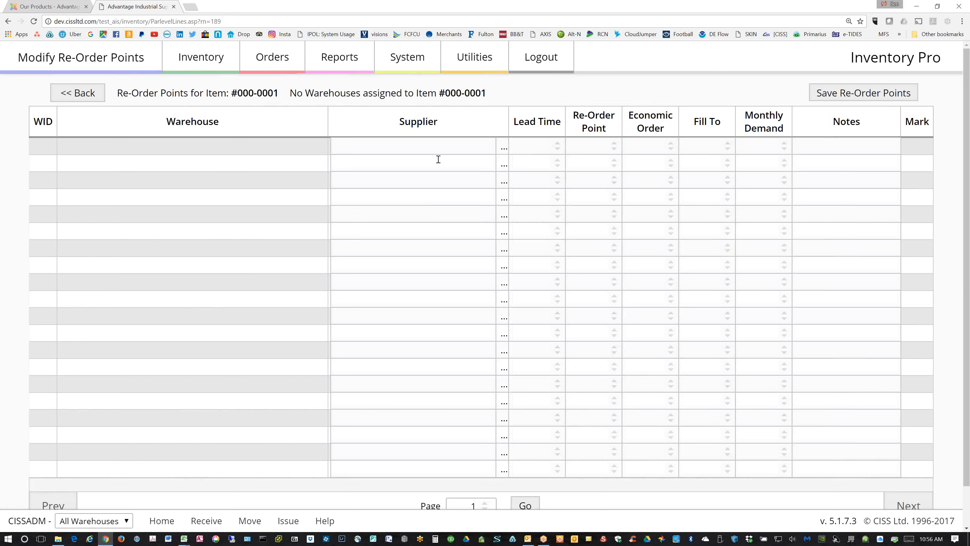
{"action": "left_click", "coordinate": [7, 22]}
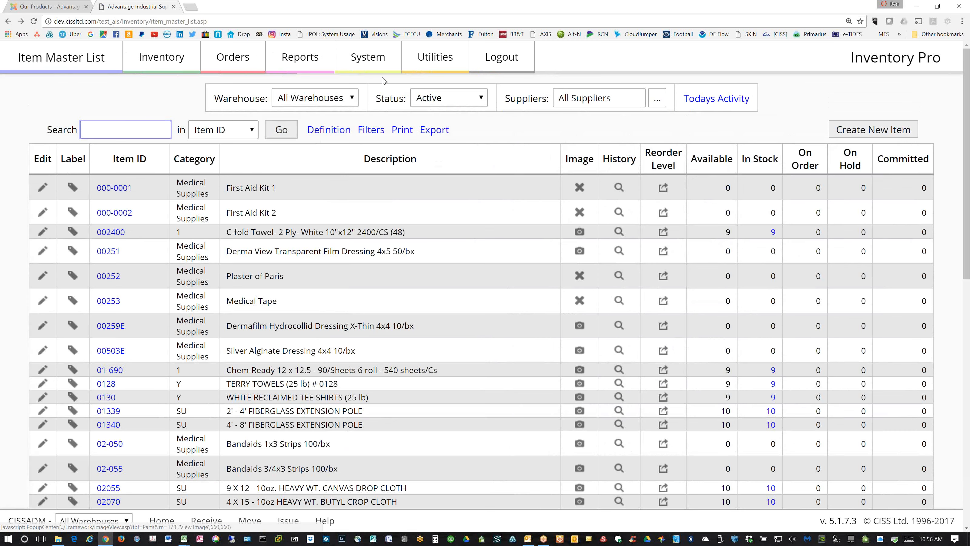
{"action": "left_click", "coordinate": [352, 98]}
{"action": "left_click", "coordinate": [317, 148]}
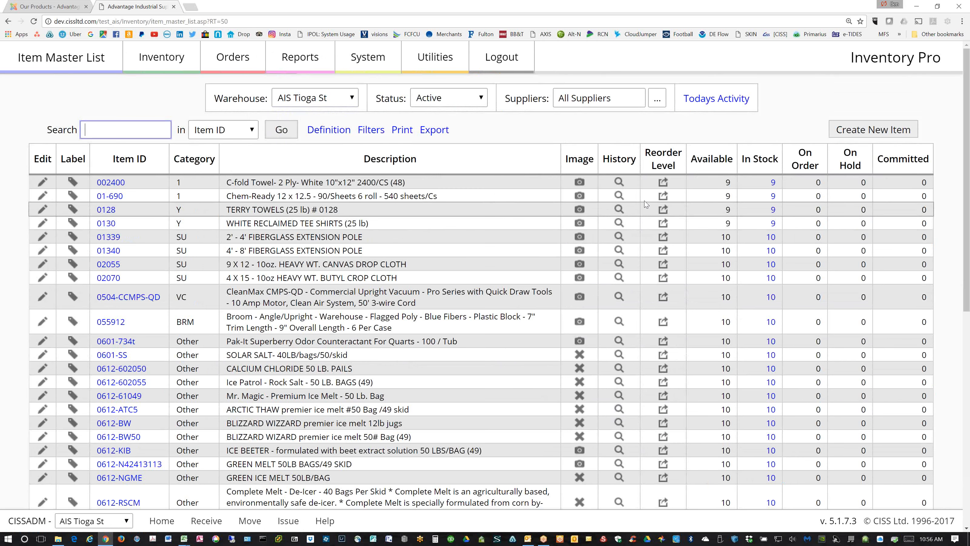
- Set the re-order point to 100 and the fill-to level to 200 for item 002400 at AIS Tioga St
{"action": "left_click", "coordinate": [663, 185]}
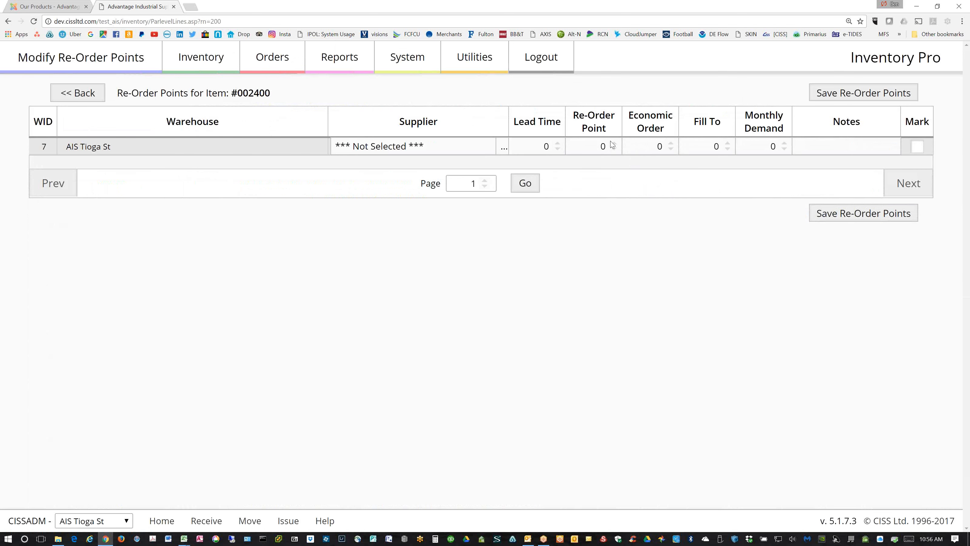
{"action": "left_click", "coordinate": [595, 148]}
{"action": "type", "text": "100"}
{"action": "left_click", "coordinate": [709, 147]}
{"action": "type", "text": "200"}
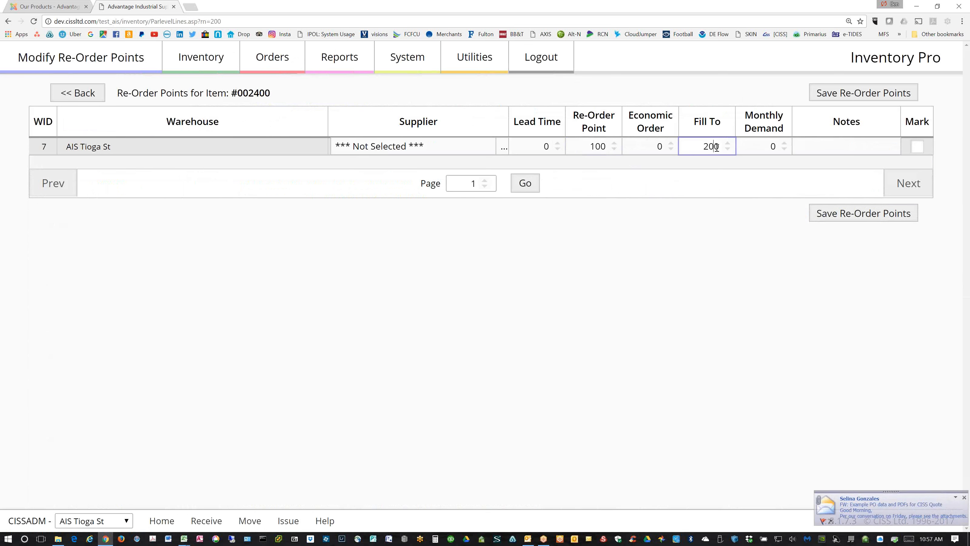
- Set the economic order quantity of item 002400 to 24 and save the re-order points
{"action": "left_click", "coordinate": [655, 146]}
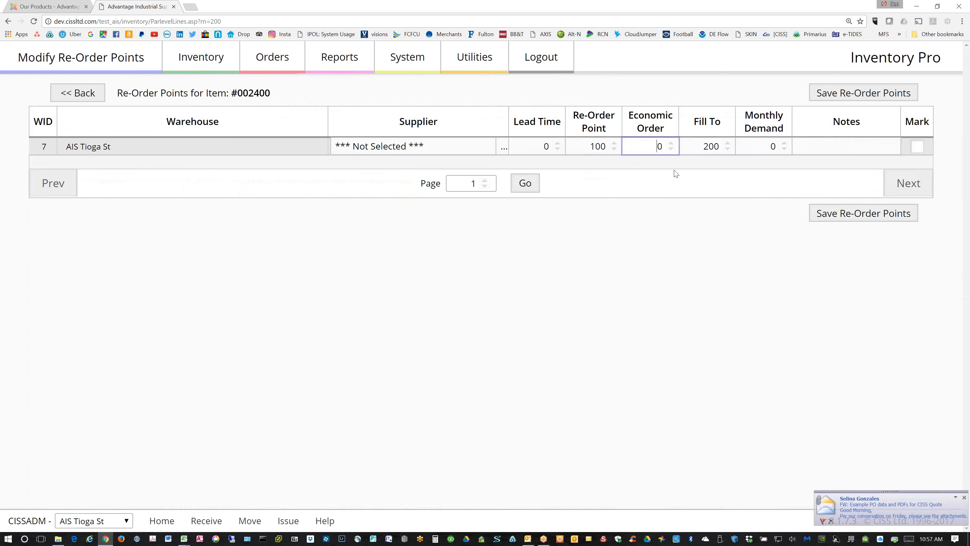
{"action": "type", "text": "15"}
{"action": "key", "text": "Delete"}
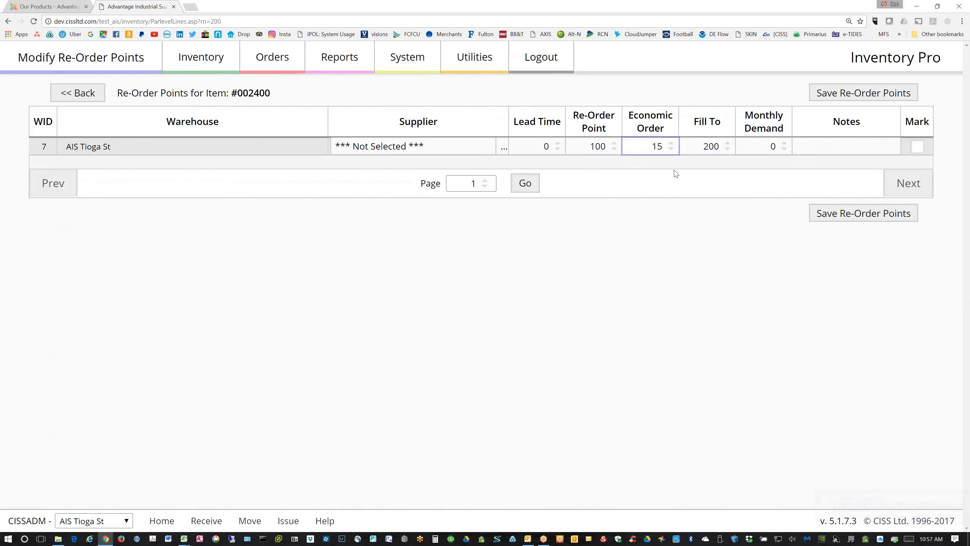
{"action": "key", "text": "BackSpace"}
{"action": "key", "text": "BackSpace"}
{"action": "type", "text": "24"}
{"action": "key", "text": "Tab"}
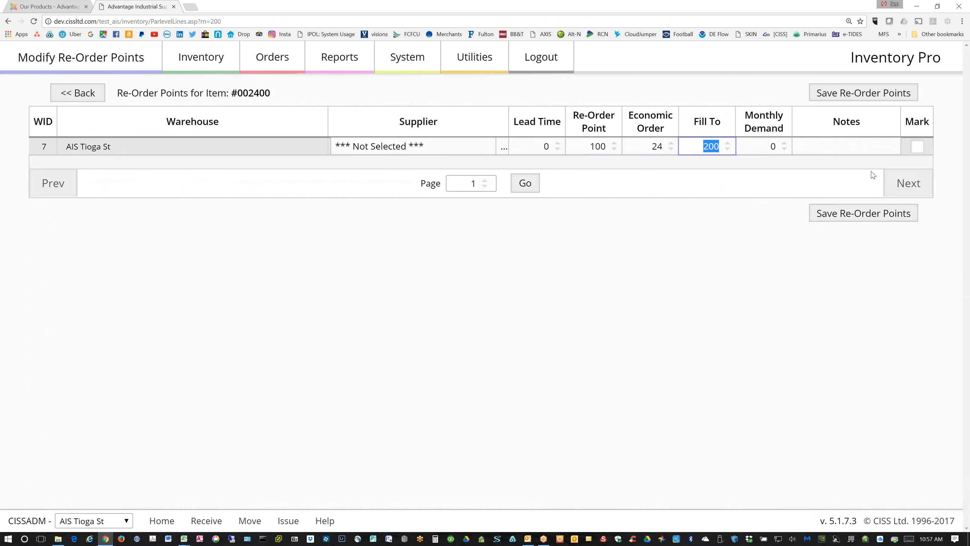
{"action": "left_click", "coordinate": [855, 95]}
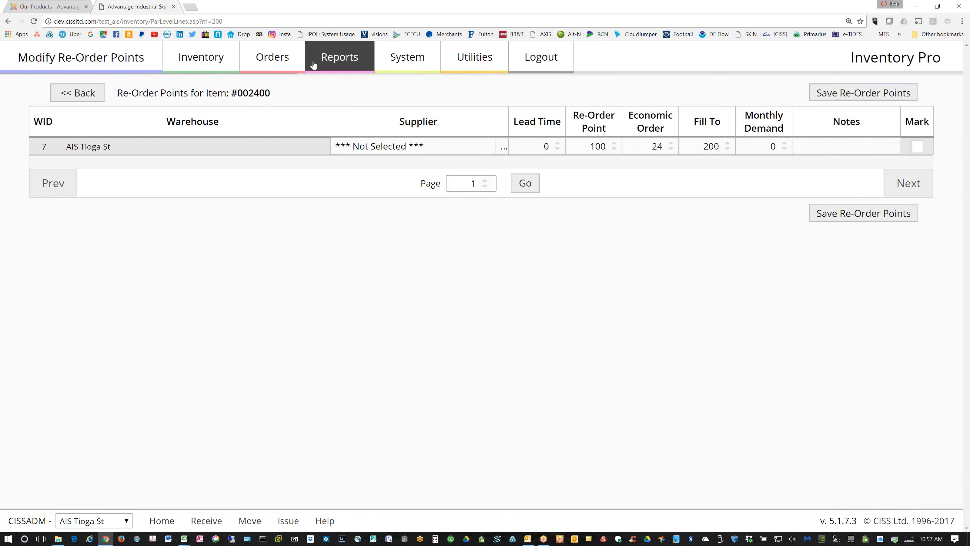
- Suggest restocking purchase orders for the AIS Tioga St warehouse and create the one for item 002400
{"action": "left_click", "coordinate": [476, 57]}
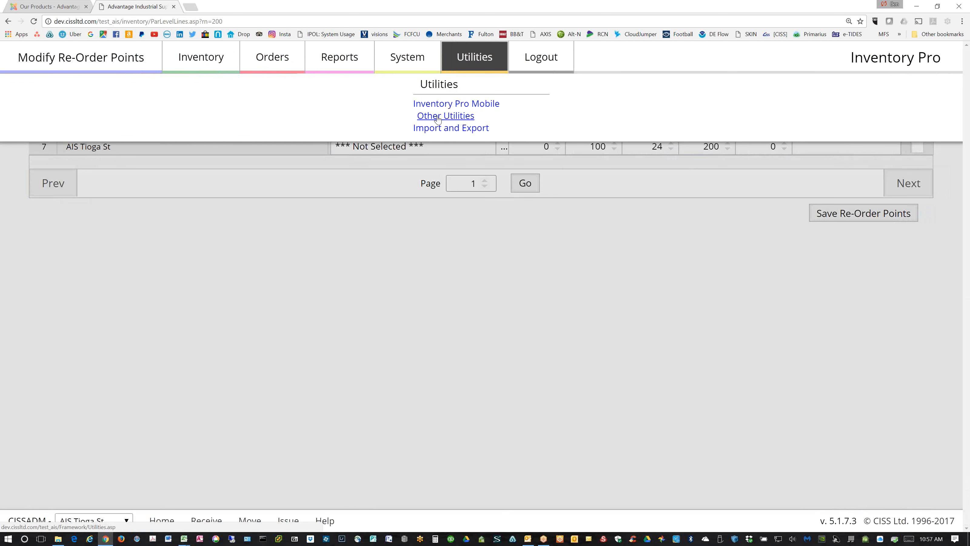
{"action": "left_click", "coordinate": [438, 119]}
{"action": "left_click", "coordinate": [214, 205]}
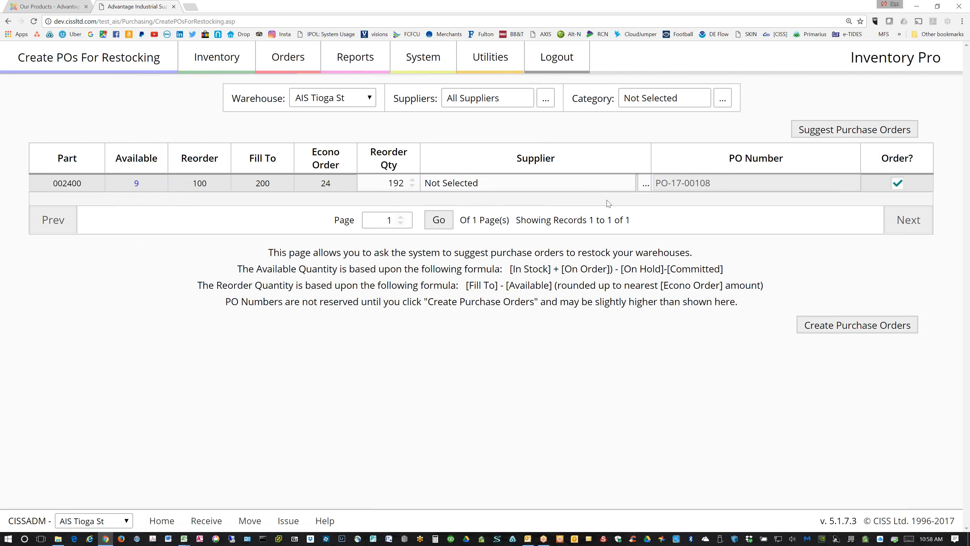
{"action": "left_click_drag", "start_coordinate": [712, 183], "coordinate": [655, 181]}
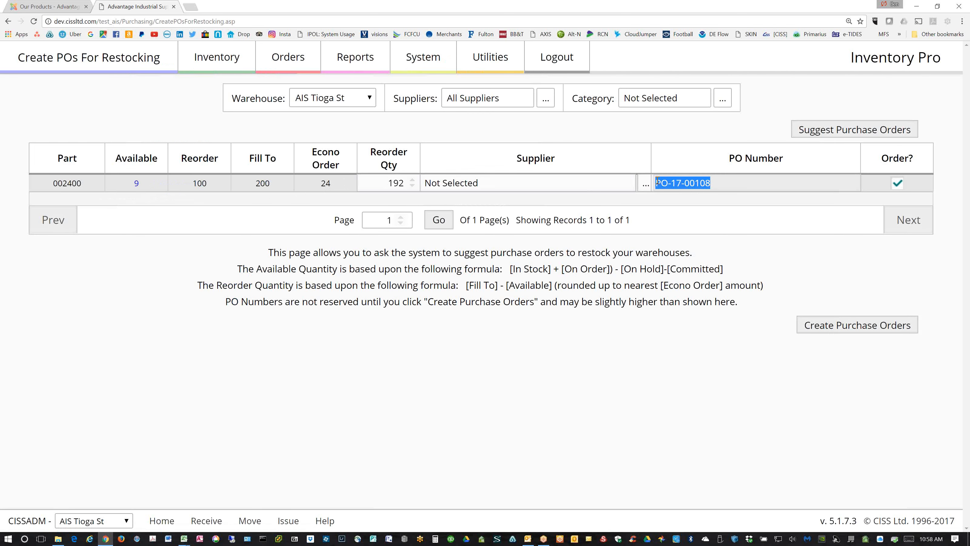
{"action": "left_click", "coordinate": [852, 131]}
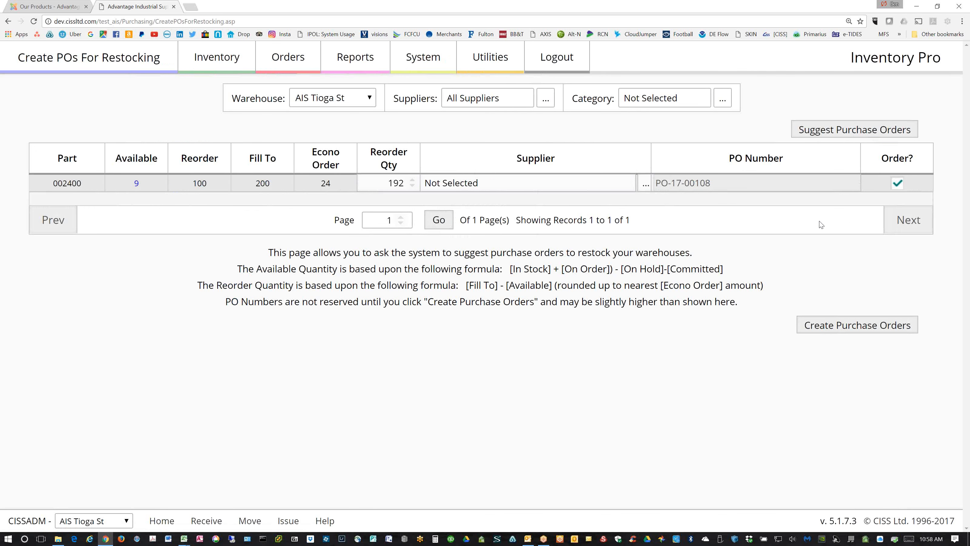
{"action": "left_click", "coordinate": [833, 327]}
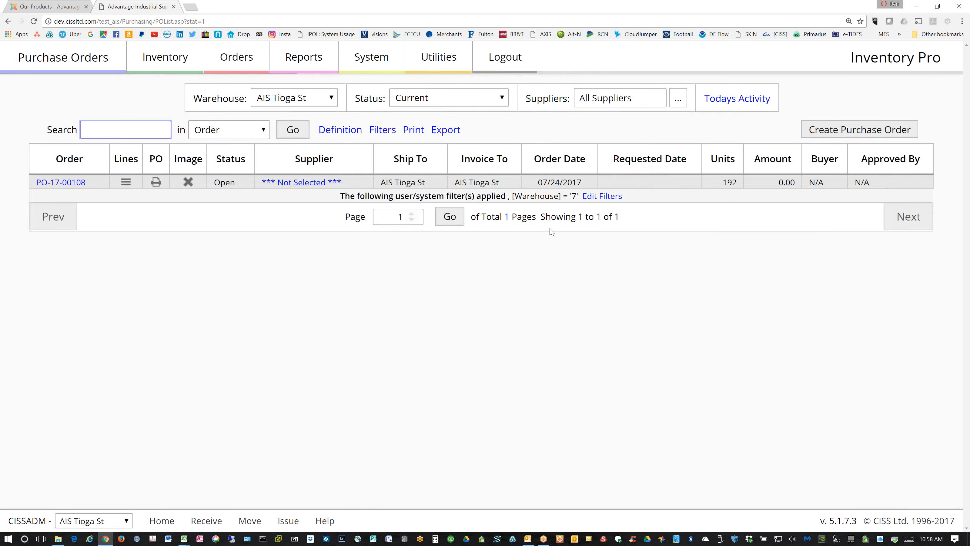
- Review the header and line items of the new restocking purchase order and return to the item master list
{"action": "left_click", "coordinate": [66, 186]}
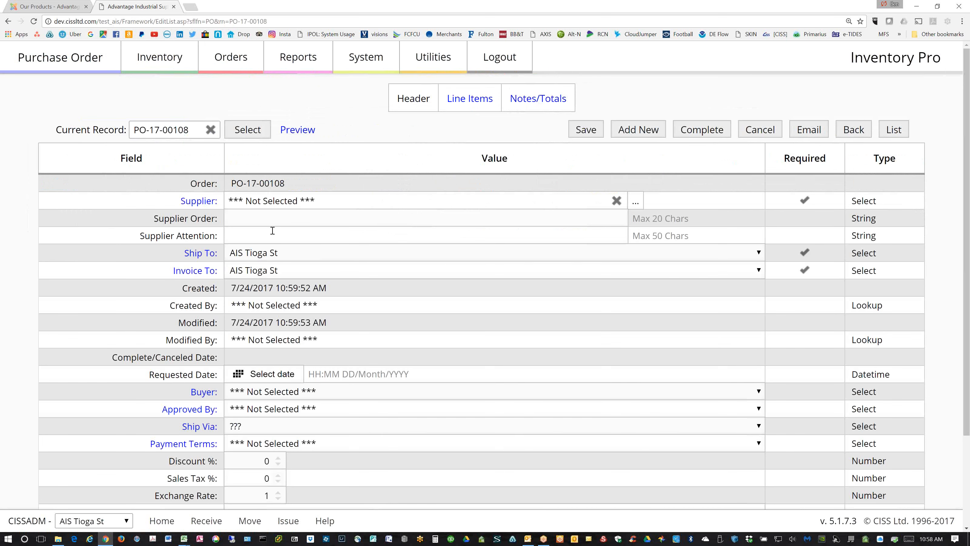
{"action": "left_click", "coordinate": [470, 98]}
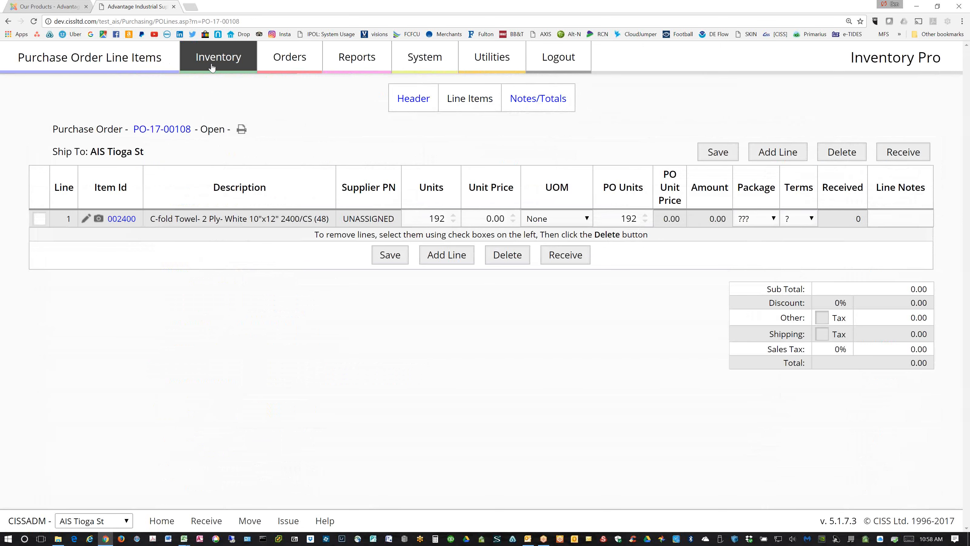
{"action": "left_click", "coordinate": [213, 68]}
{"action": "left_click", "coordinate": [209, 105]}
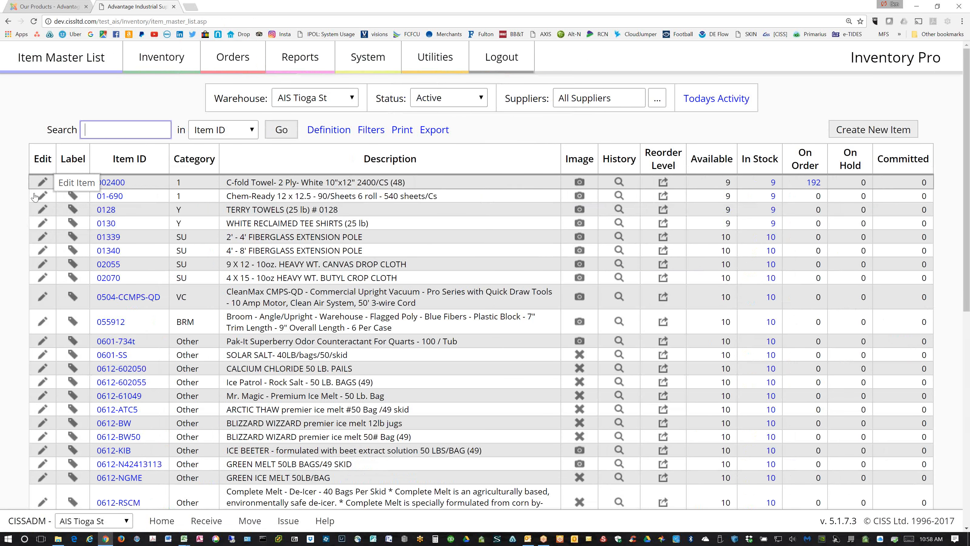
- Set the cost of item 002400 to 10.00 and its default price to 20.00, and save the item record
{"action": "left_click", "coordinate": [43, 194]}
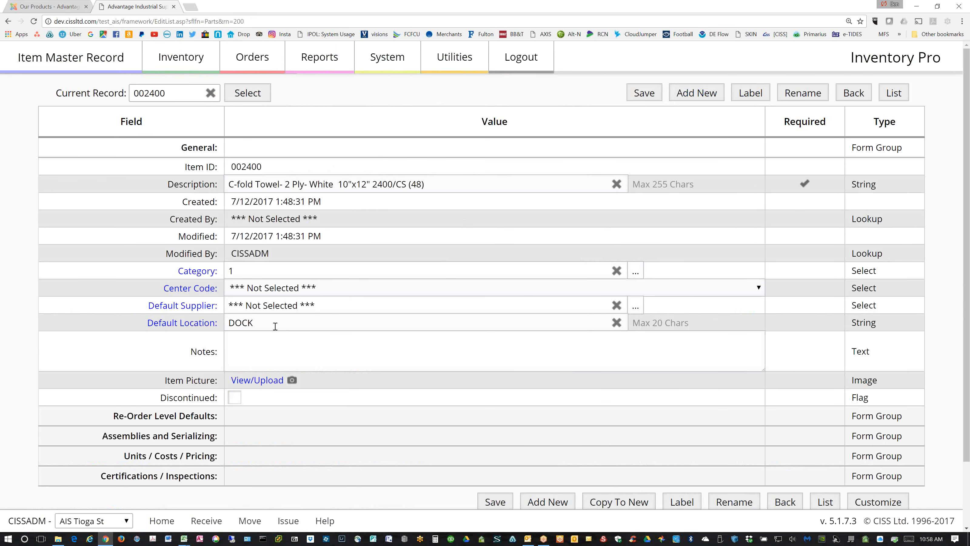
{"action": "left_click", "coordinate": [173, 456]}
{"action": "scroll", "coordinate": [362, 348], "scroll_direction": "down", "scroll_amount": 2}
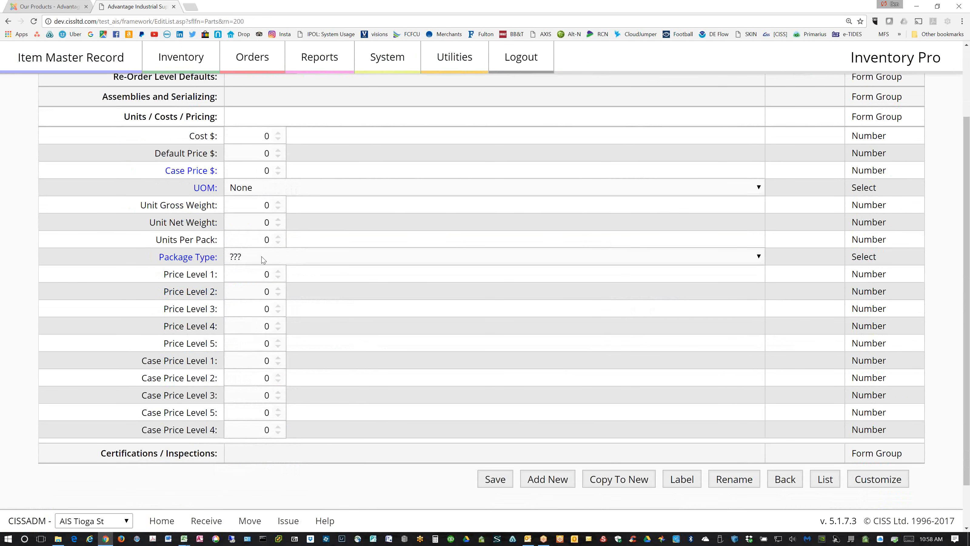
{"action": "left_click", "coordinate": [263, 136]}
{"action": "left_click", "coordinate": [247, 154]}
{"action": "double_click", "coordinate": [258, 136]}
{"action": "type", "text": "10.00"}
{"action": "key", "text": "Tab"}
{"action": "type", "text": "20.00"}
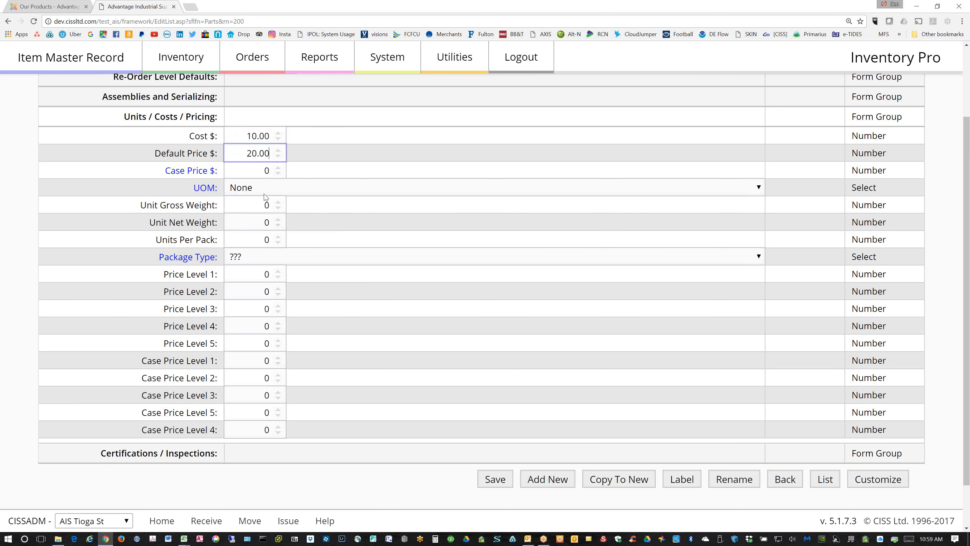
{"action": "key", "text": "Return"}
{"action": "scroll", "coordinate": [162, 208], "scroll_direction": "down", "scroll_amount": 3}
{"action": "scroll", "coordinate": [166, 205], "scroll_direction": "up", "scroll_amount": 3}
- Create and save a new purchase order with 3D PRINTING SERVICE as the supplier
{"action": "left_click", "coordinate": [252, 57]}
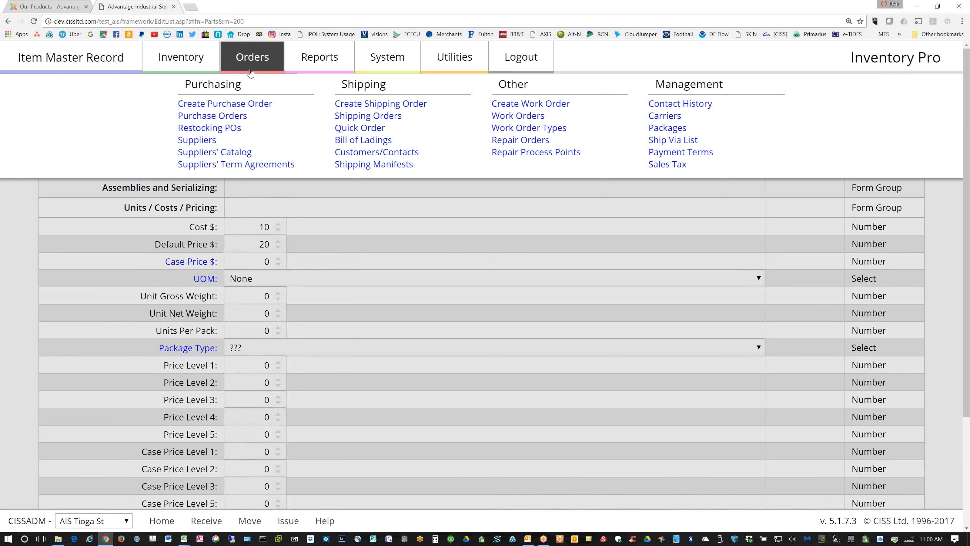
{"action": "left_click", "coordinate": [224, 106]}
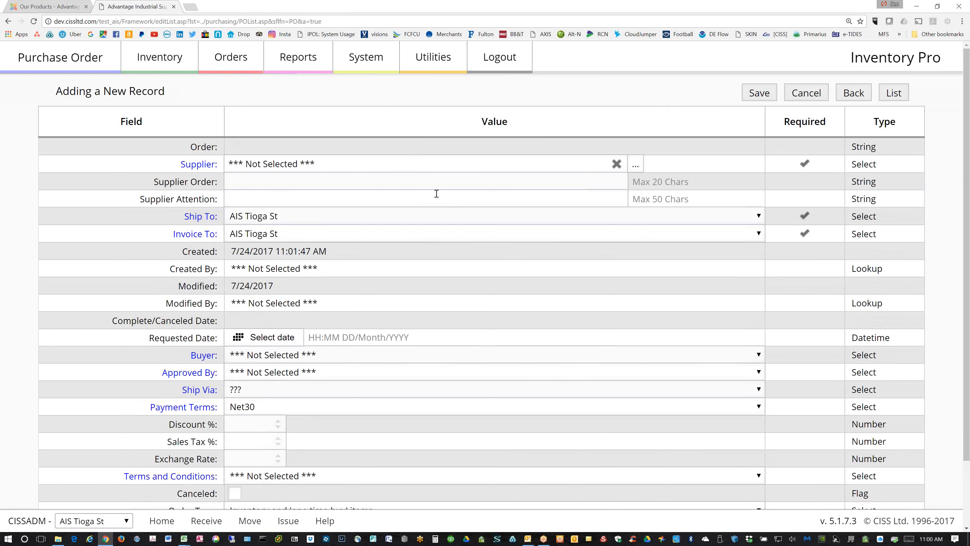
{"action": "left_click", "coordinate": [635, 168]}
{"action": "left_click", "coordinate": [272, 127]}
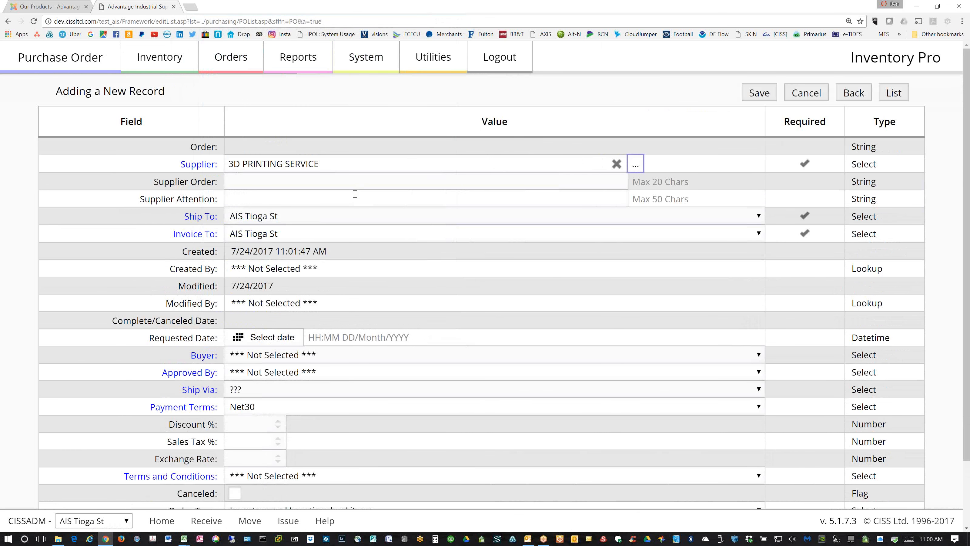
{"action": "left_click", "coordinate": [766, 92]}
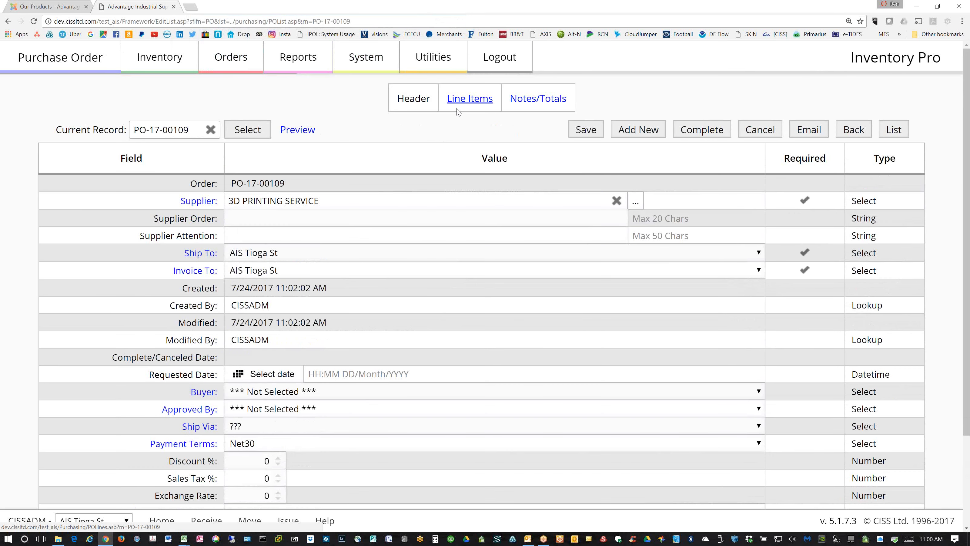
- Add item 002400 as a line on the new purchase order and save the line items
{"action": "left_click", "coordinate": [458, 110]}
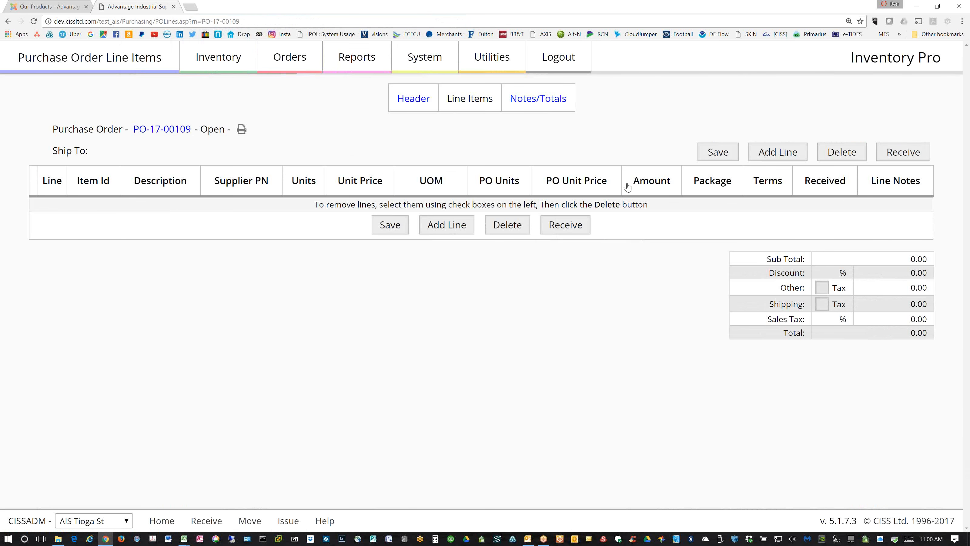
{"action": "left_click", "coordinate": [447, 224]}
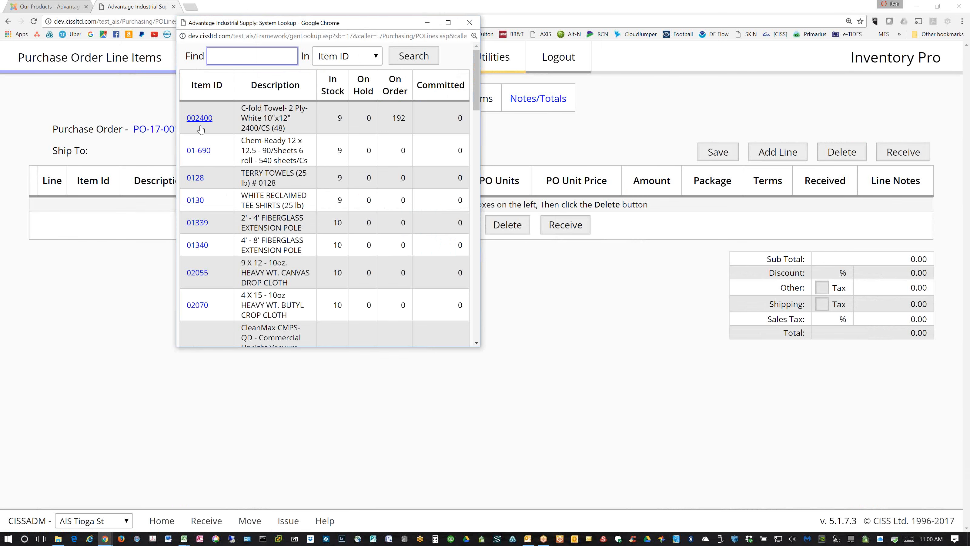
{"action": "left_click", "coordinate": [200, 119]}
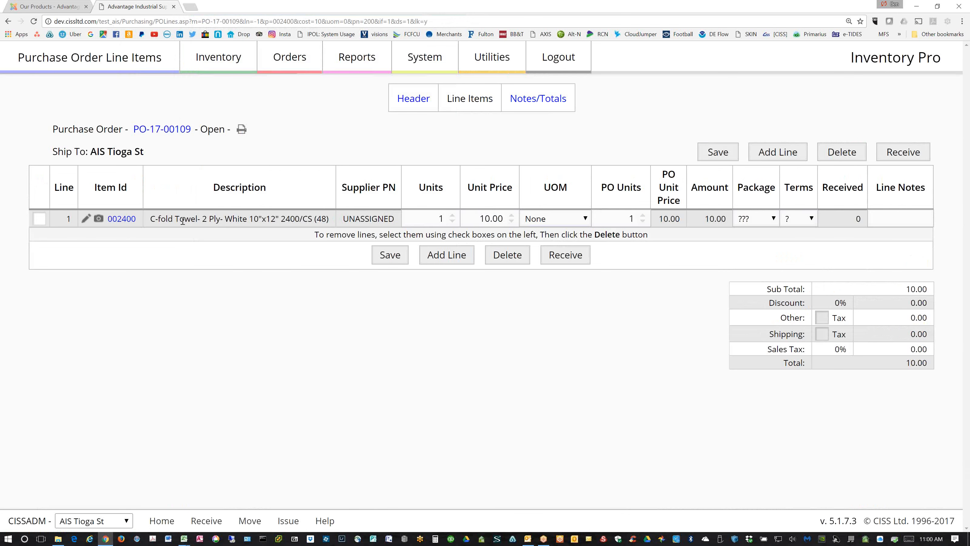
{"action": "left_click", "coordinate": [497, 221]}
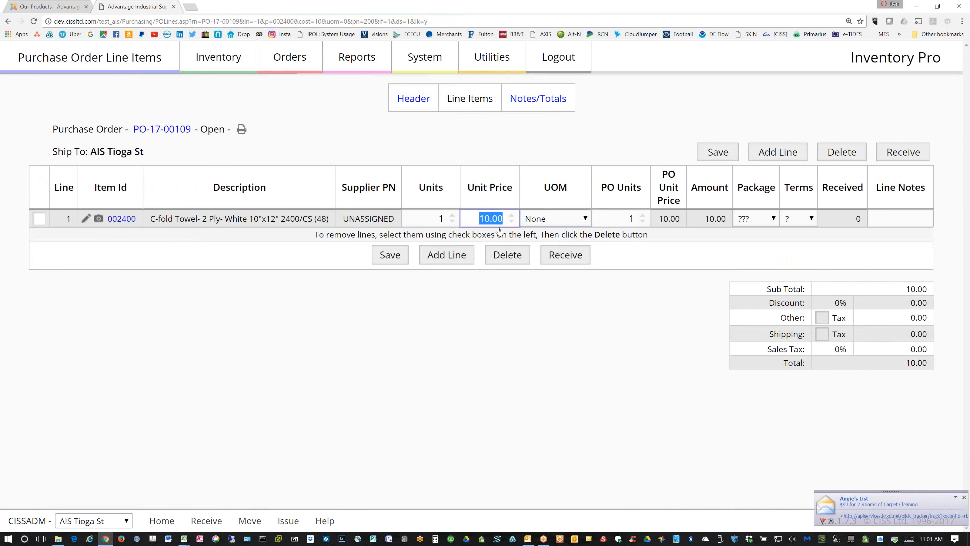
{"action": "left_click", "coordinate": [716, 156]}
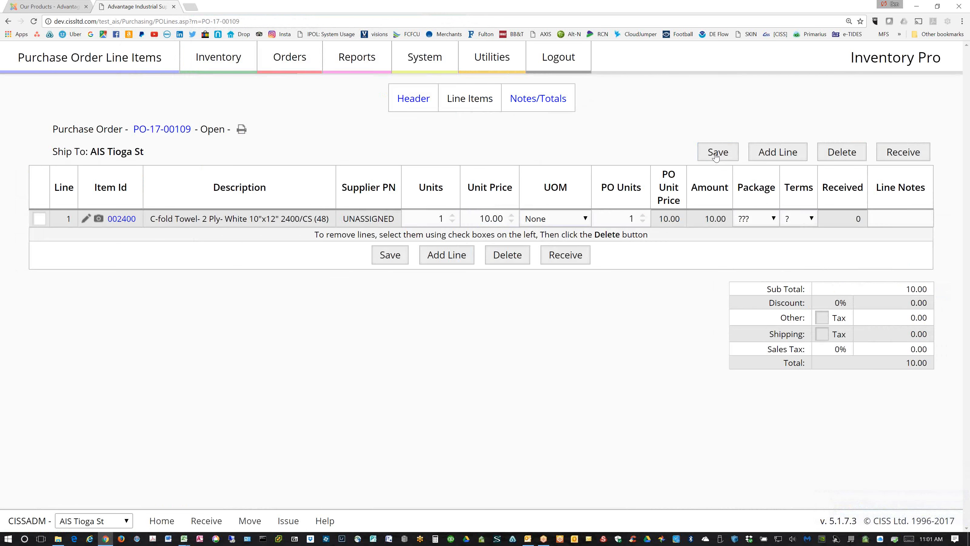
- Open the item master record of item 002400 from the purchase order line and examine its Units / Costs / Pricing fields
{"action": "left_click", "coordinate": [119, 219]}
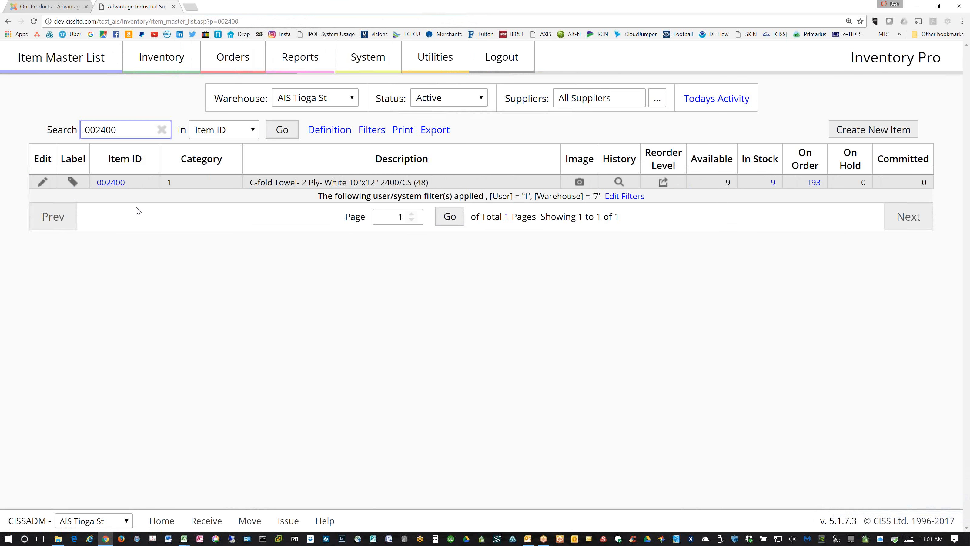
{"action": "left_click", "coordinate": [44, 181]}
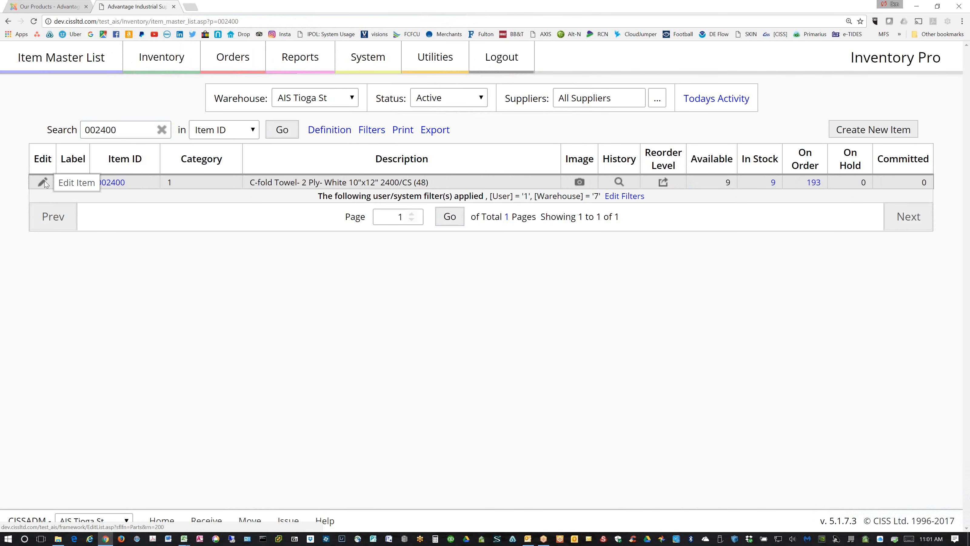
{"action": "scroll", "coordinate": [348, 290], "scroll_direction": "down", "scroll_amount": 1}
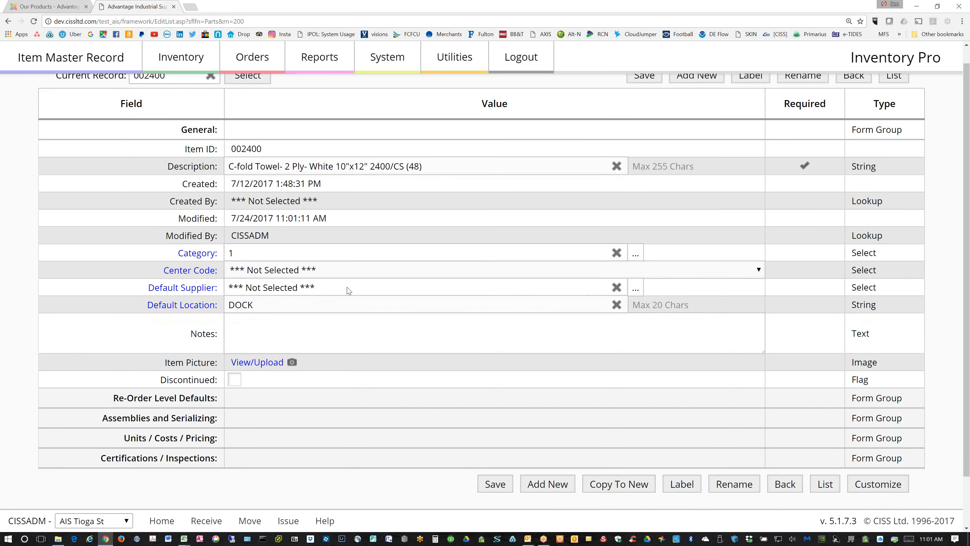
{"action": "scroll", "coordinate": [348, 291], "scroll_direction": "down", "scroll_amount": 2}
{"action": "scroll", "coordinate": [348, 290], "scroll_direction": "up", "scroll_amount": 2}
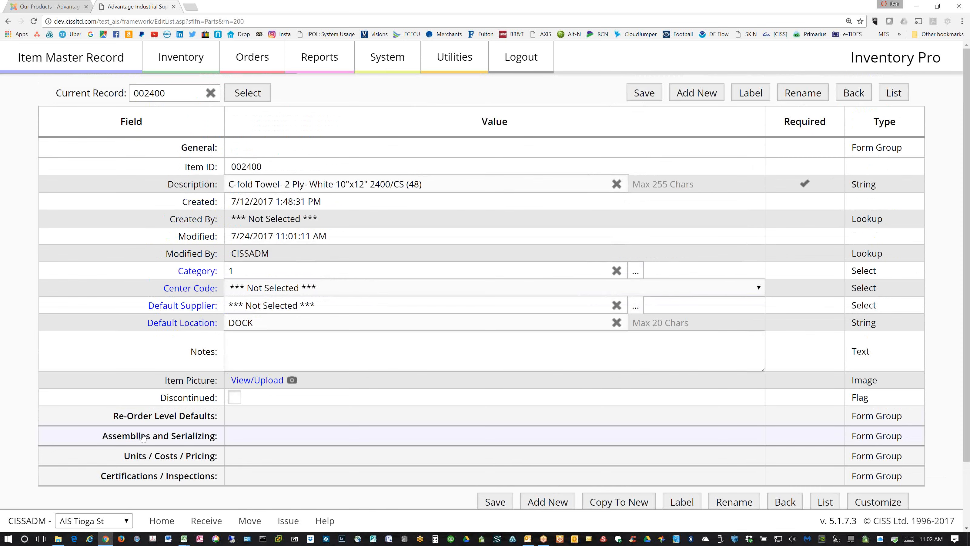
{"action": "left_click", "coordinate": [140, 463]}
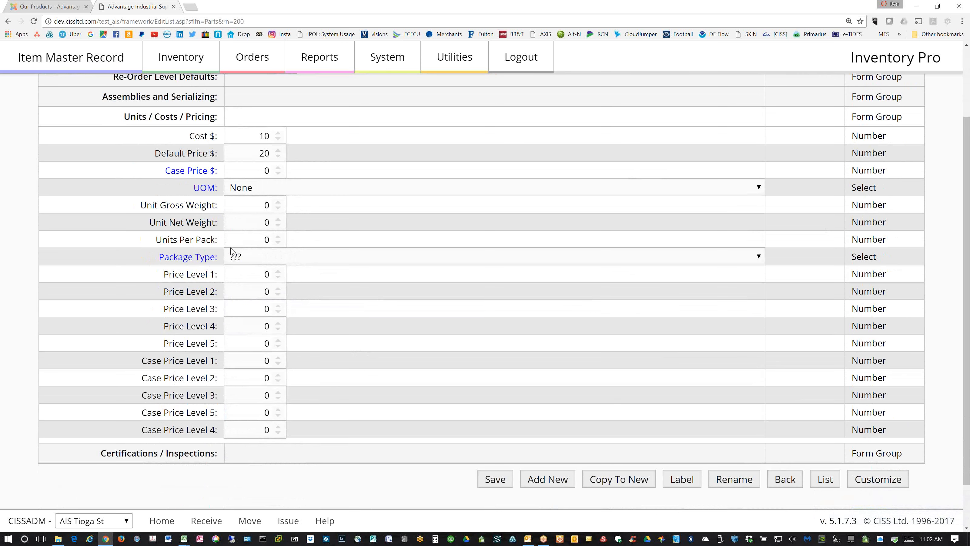
- Generate the Avery5260 barcode catalog for all categories, view it and return to its options page
{"action": "left_click", "coordinate": [181, 59]}
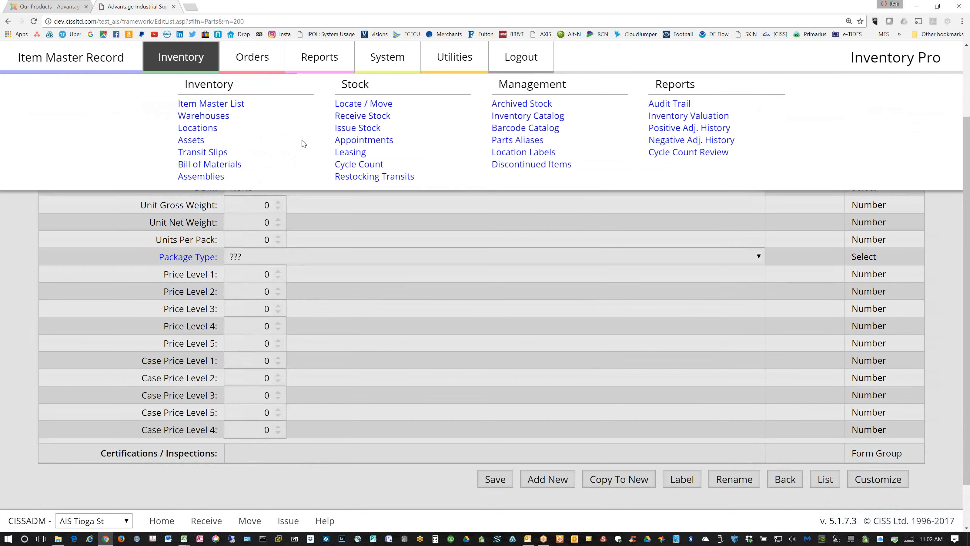
{"action": "left_click", "coordinate": [494, 132]}
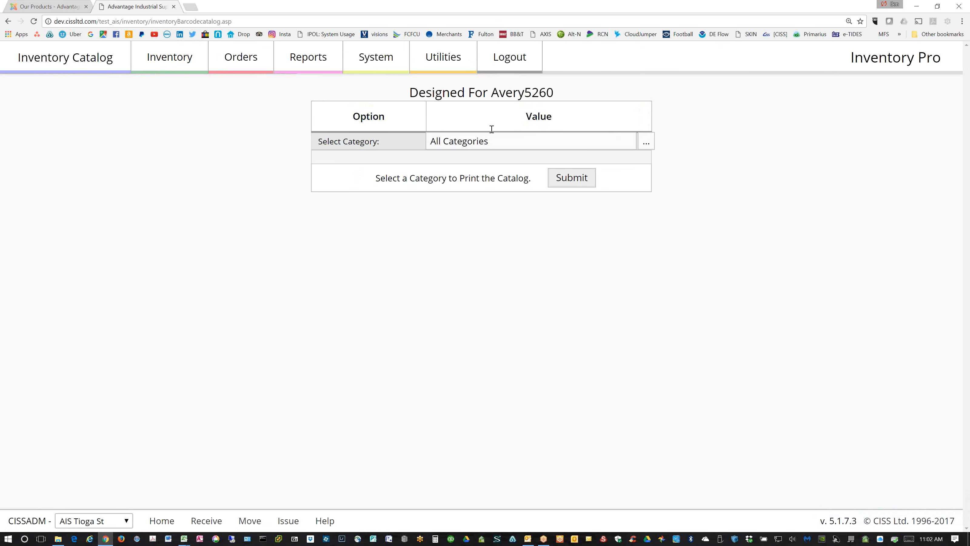
{"action": "left_click", "coordinate": [566, 179]}
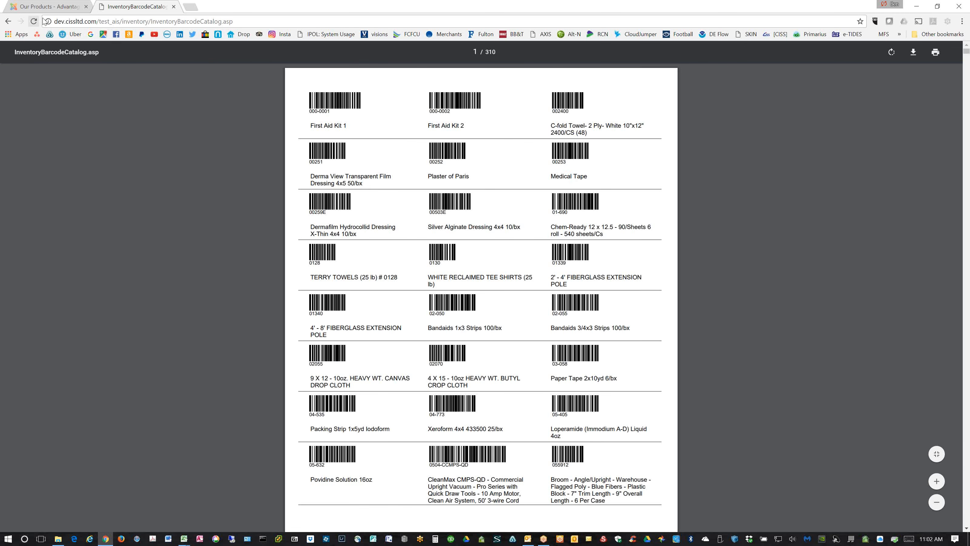
{"action": "left_click", "coordinate": [8, 21]}
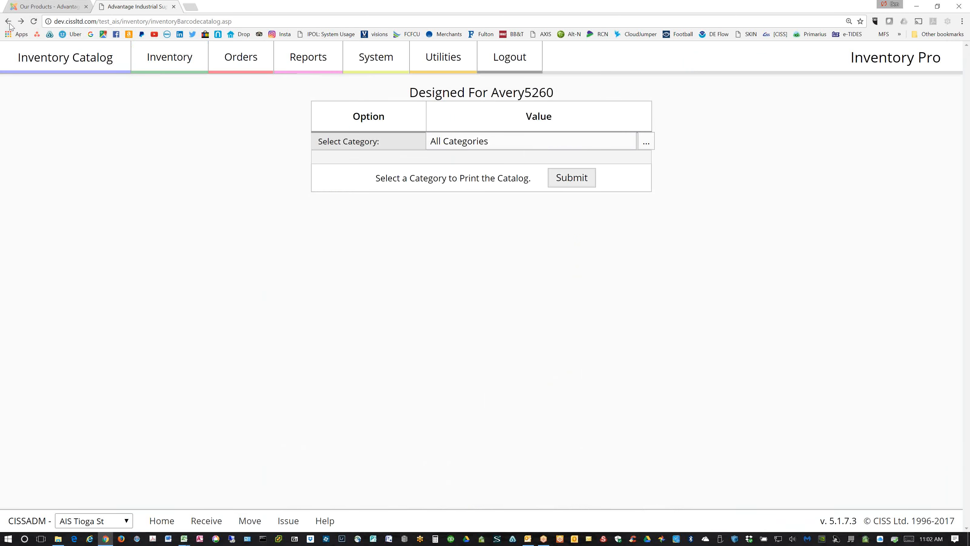
- Generate the Inventory Catalog sorted by ItemID, view it and return to the sort options
{"action": "left_click", "coordinate": [174, 57]}
{"action": "left_click", "coordinate": [517, 119]}
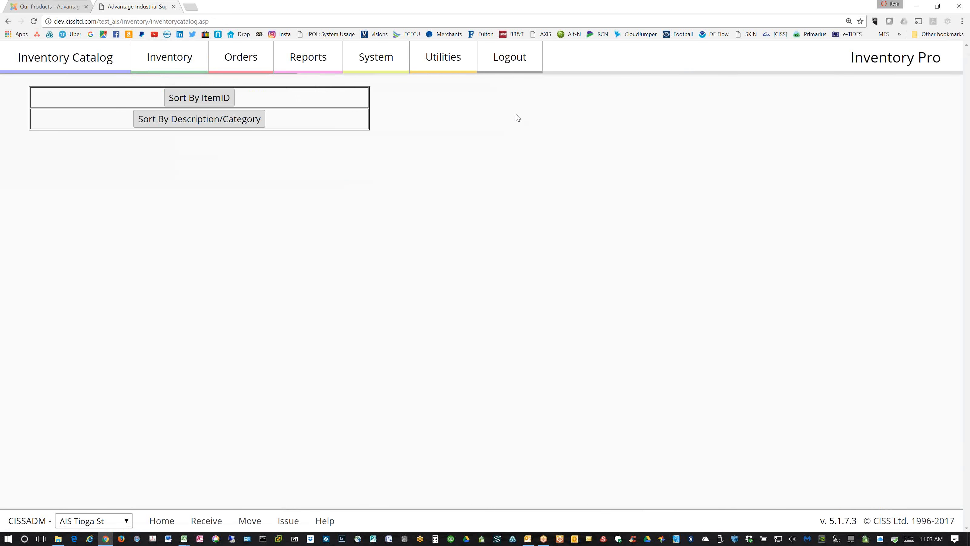
{"action": "left_click", "coordinate": [182, 100]}
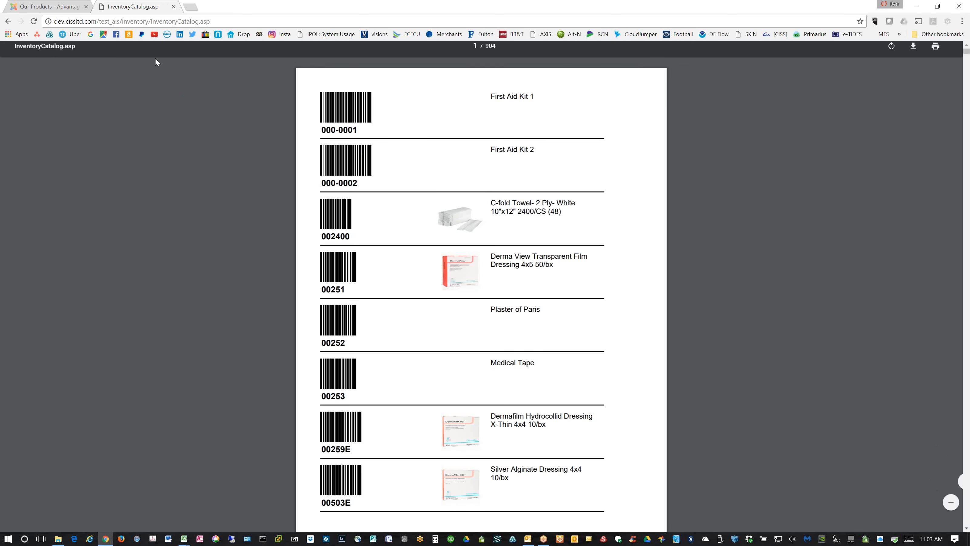
{"action": "left_click", "coordinate": [8, 22]}
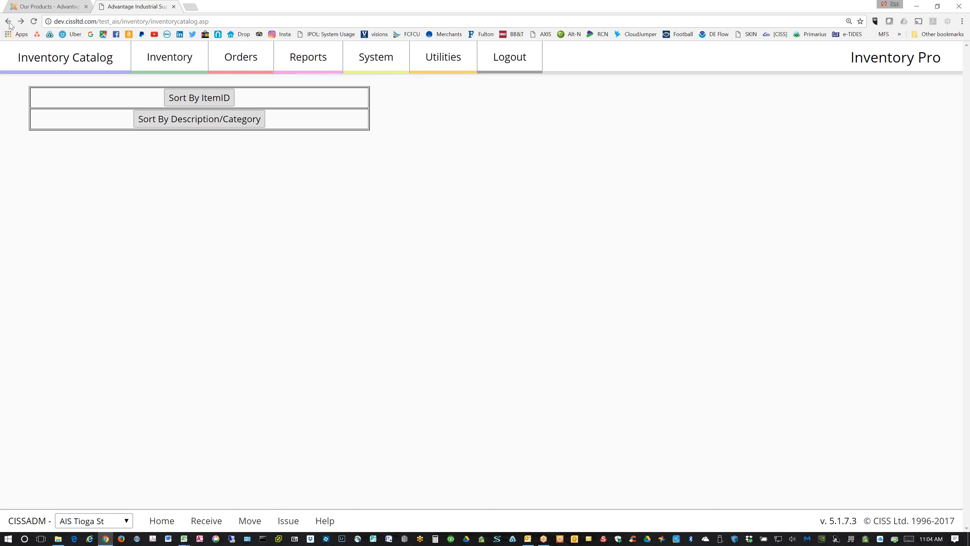
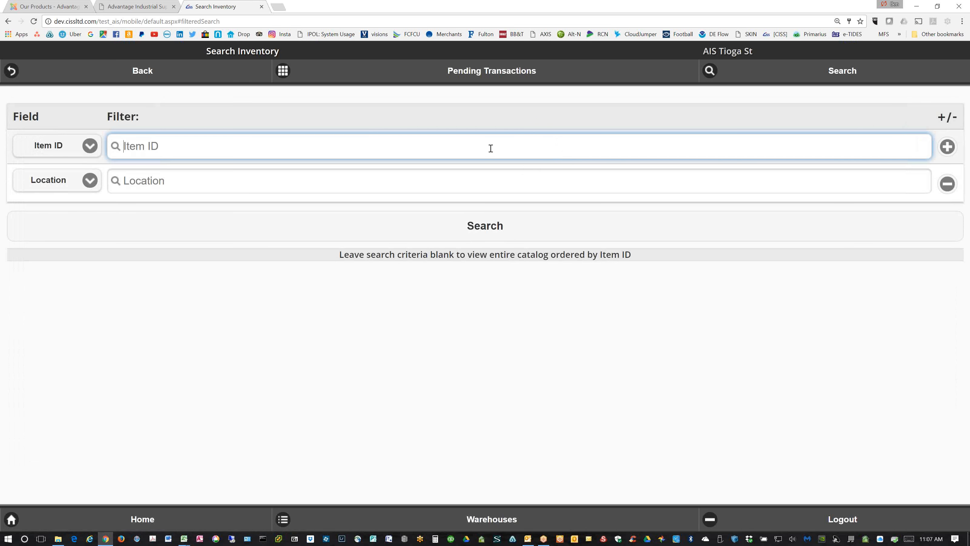
- Add another filter row to the mobile inventory search and search for Item ID 0200
{"action": "left_click", "coordinate": [947, 147]}
{"action": "left_click", "coordinate": [216, 145]}
{"action": "type", "text": "0200"}
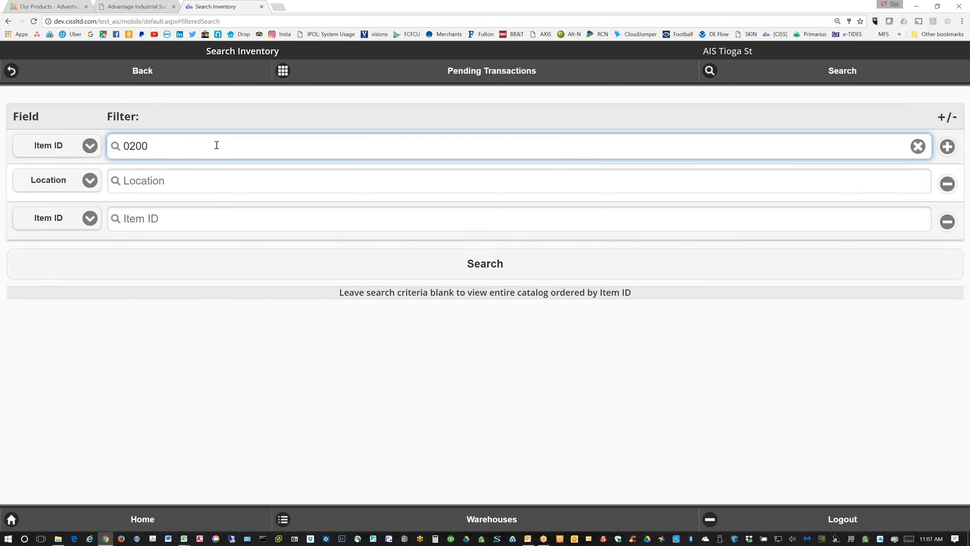
{"action": "left_click", "coordinate": [472, 268]}
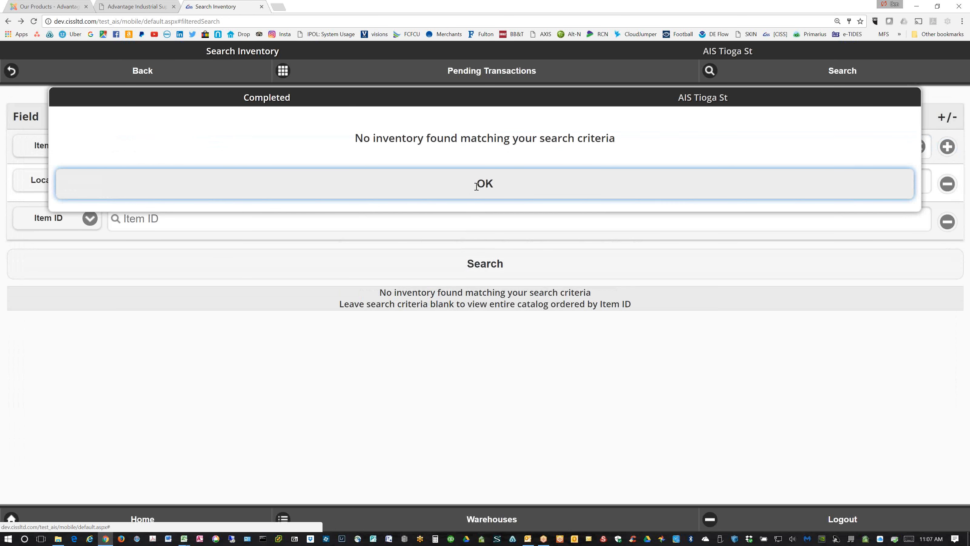
{"action": "left_click", "coordinate": [475, 187]}
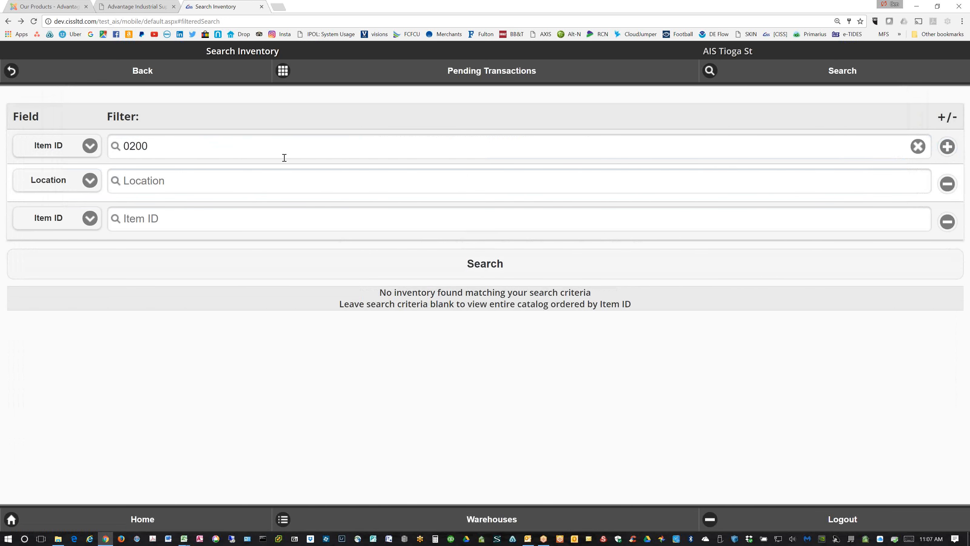
- Reopen Search Inventory from the main menu and search for Item ID 200%
{"action": "left_click", "coordinate": [10, 72]}
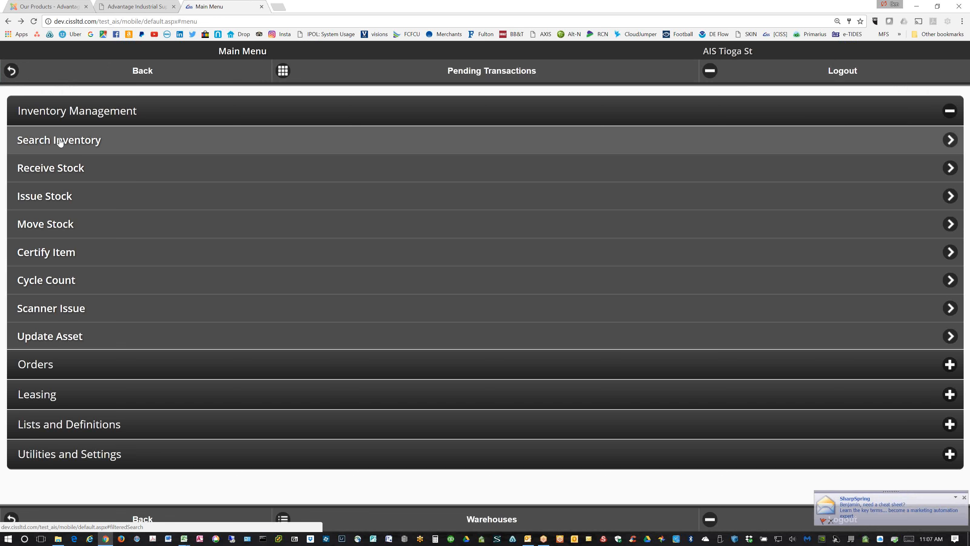
{"action": "left_click", "coordinate": [60, 141]}
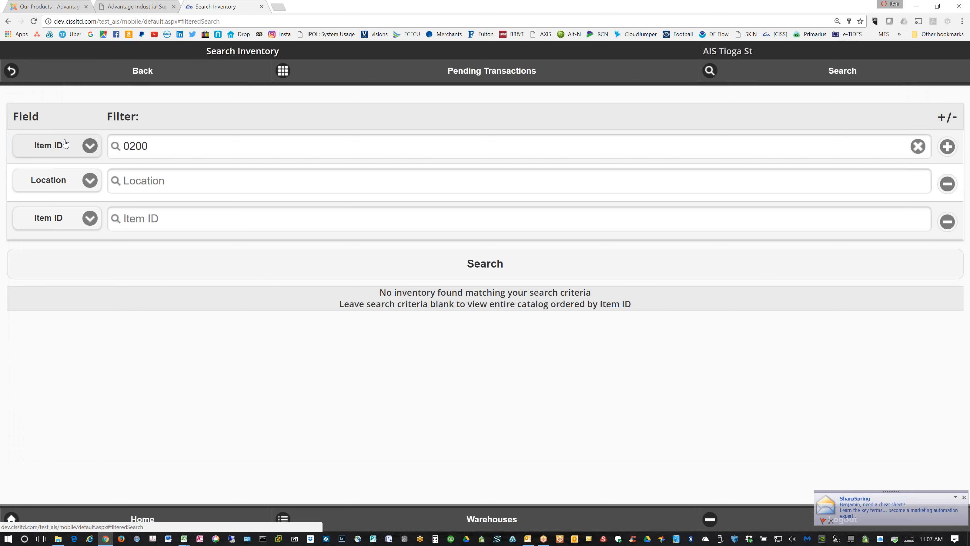
{"action": "left_click", "coordinate": [133, 146]}
{"action": "key", "text": "BackSpace"}
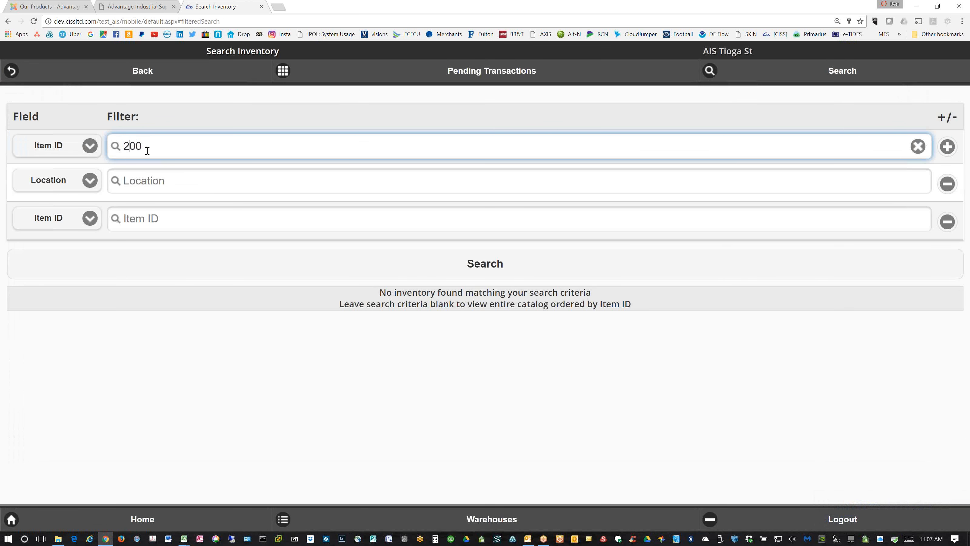
{"action": "type", "text": "%"}
{"action": "key", "text": "Return"}
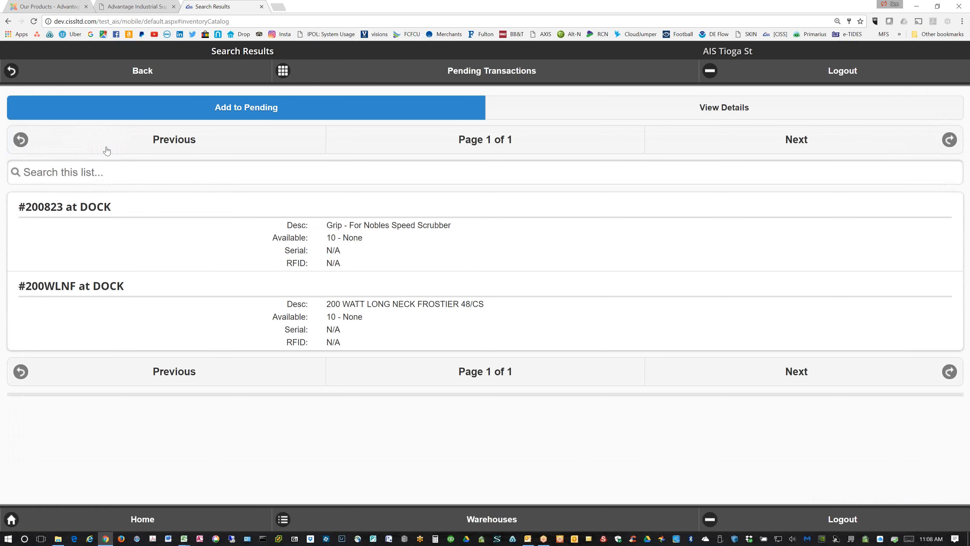
- Return to the search filters and search for Item ID 0200%
{"action": "left_click", "coordinate": [12, 73]}
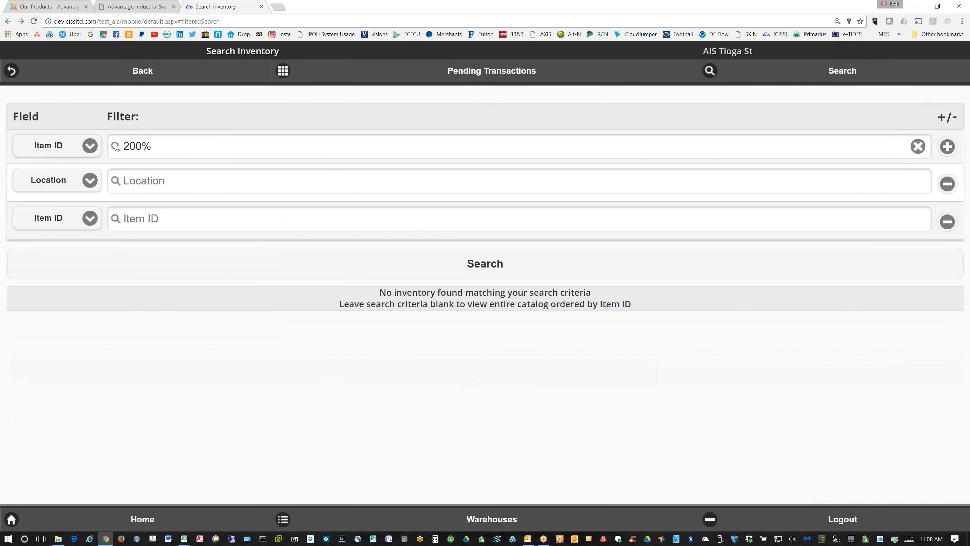
{"action": "left_click", "coordinate": [121, 146]}
{"action": "type", "text": "0"}
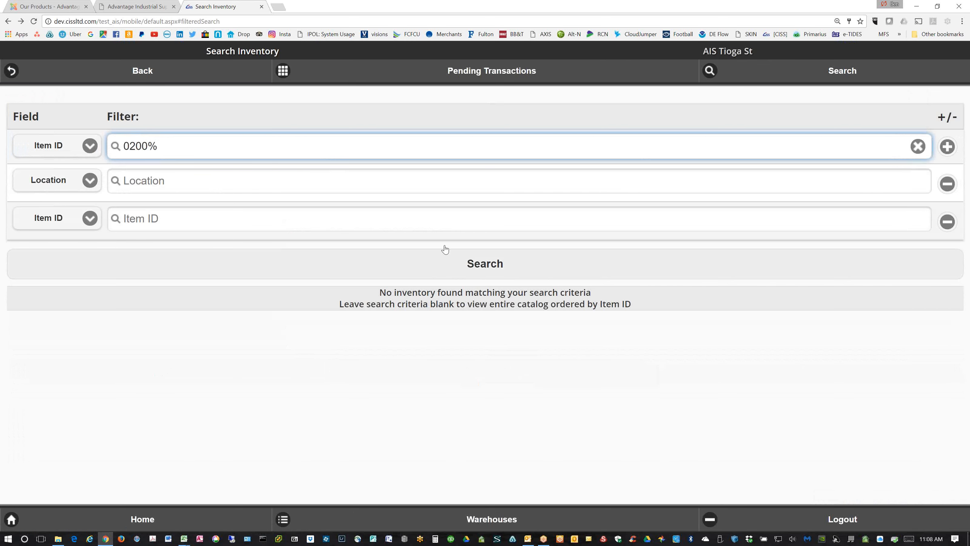
{"action": "left_click", "coordinate": [481, 266]}
{"action": "left_click", "coordinate": [480, 182]}
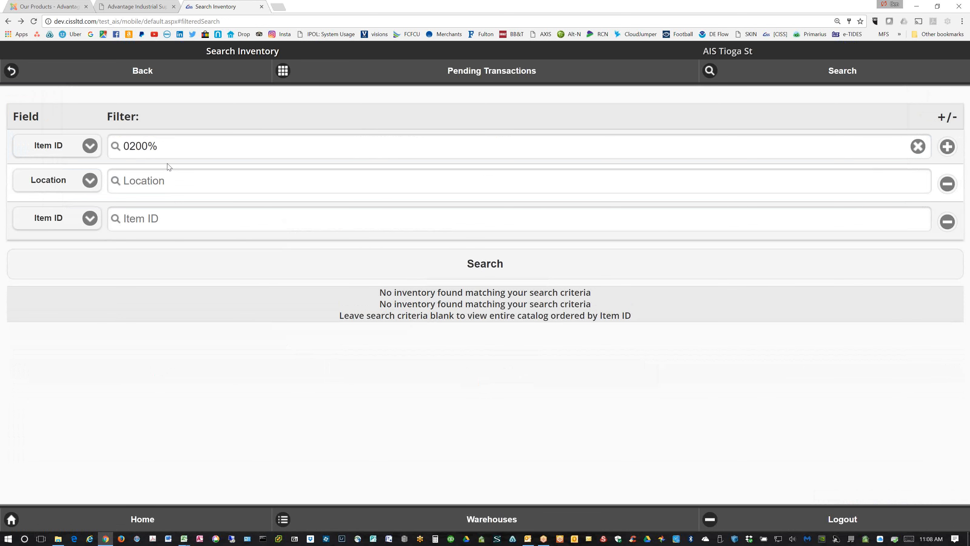
- Change the first filter to Description, search for %towel% and look through the matching items
{"action": "left_click_drag", "start_coordinate": [167, 148], "coordinate": [116, 151]}
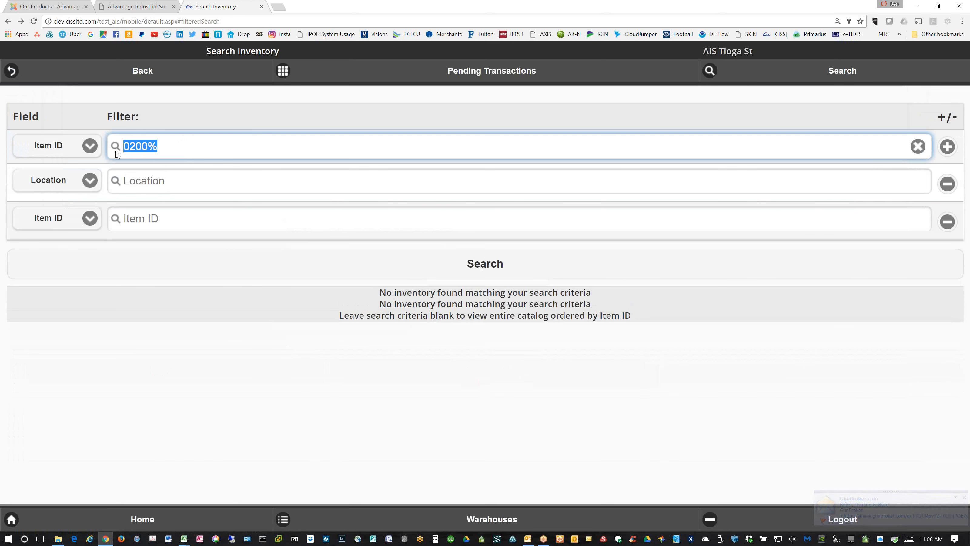
{"action": "left_click", "coordinate": [90, 148]}
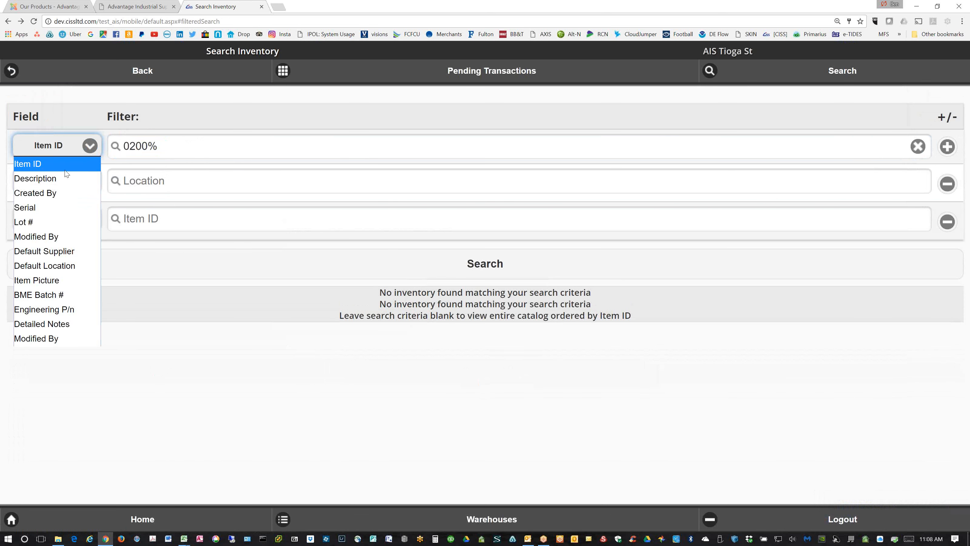
{"action": "left_click", "coordinate": [59, 178]}
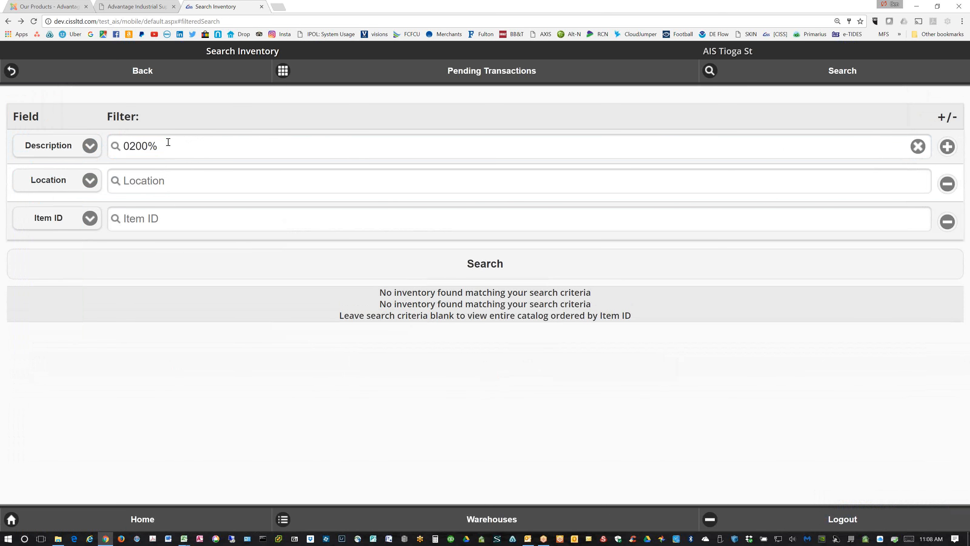
{"action": "left_click_drag", "start_coordinate": [167, 146], "coordinate": [117, 149]}
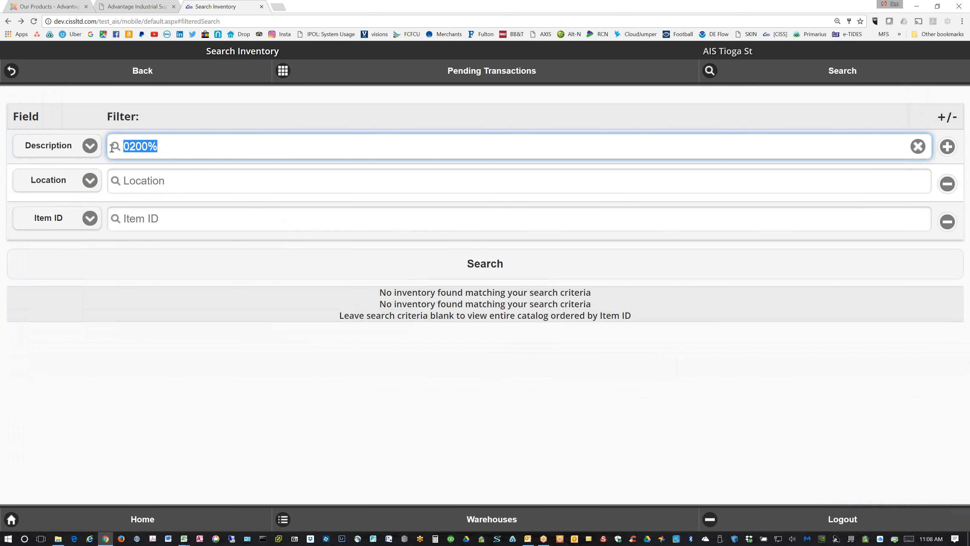
{"action": "type", "text": "%towel%"}
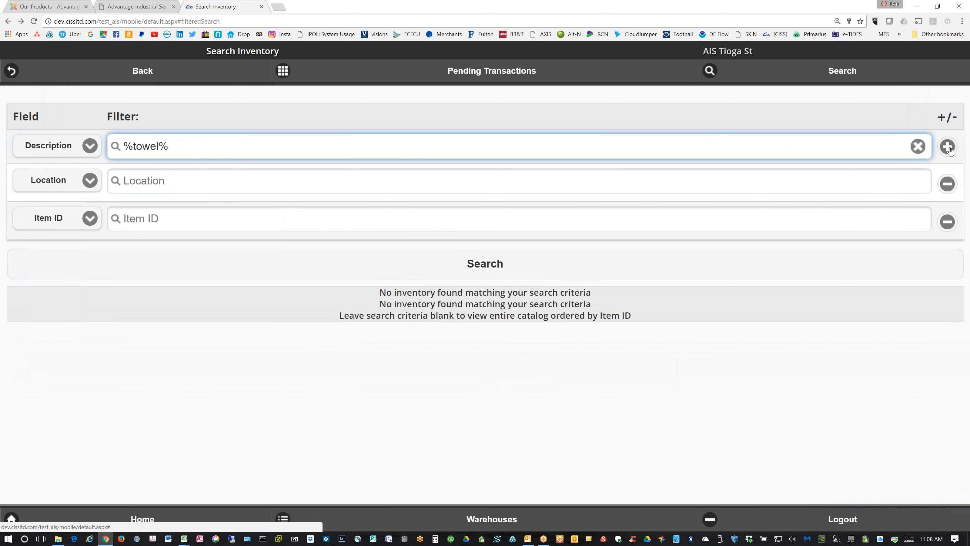
{"action": "left_click", "coordinate": [522, 248]}
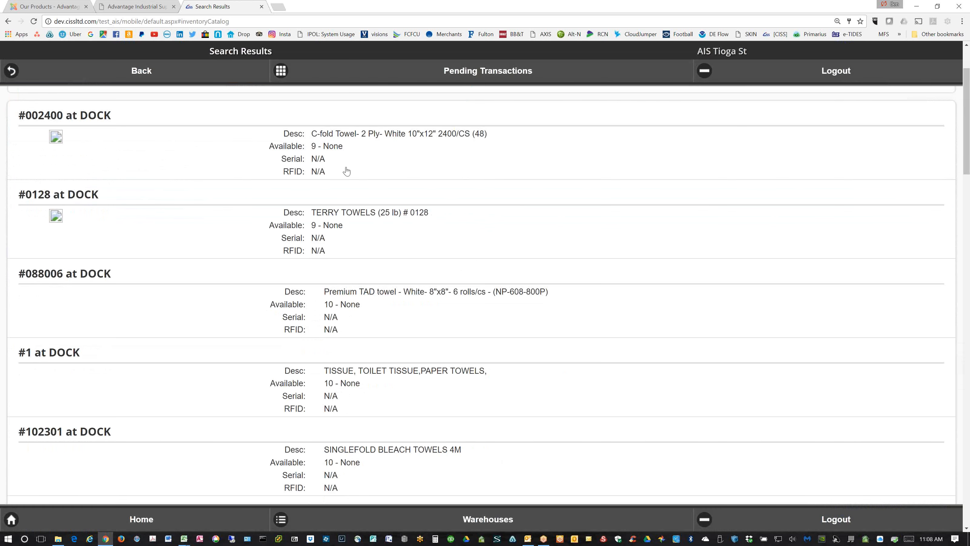
{"action": "scroll", "coordinate": [384, 310], "scroll_direction": "down", "scroll_amount": 2}
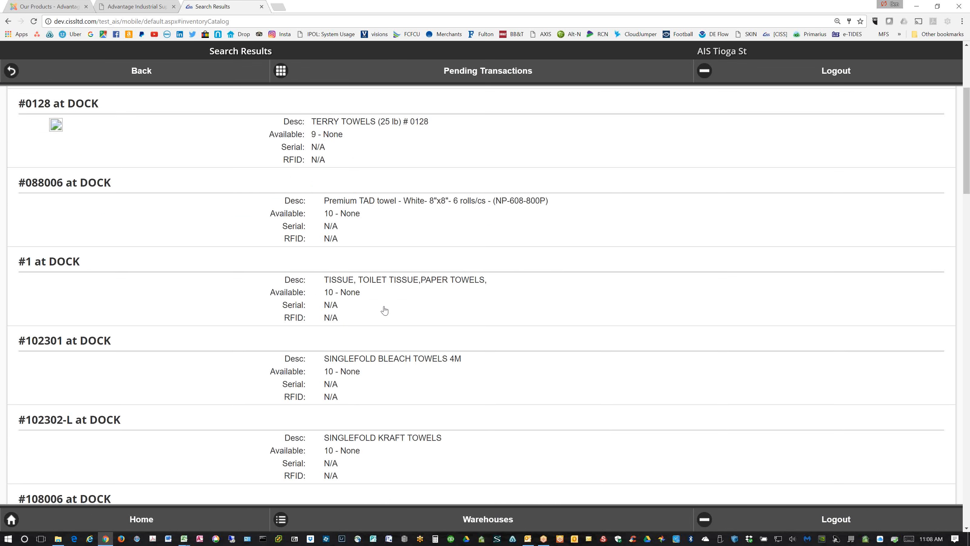
{"action": "scroll", "coordinate": [384, 310], "scroll_direction": "down", "scroll_amount": 3}
{"action": "scroll", "coordinate": [384, 311], "scroll_direction": "up", "scroll_amount": 4}
{"action": "scroll", "coordinate": [385, 310], "scroll_direction": "up", "scroll_amount": 4}
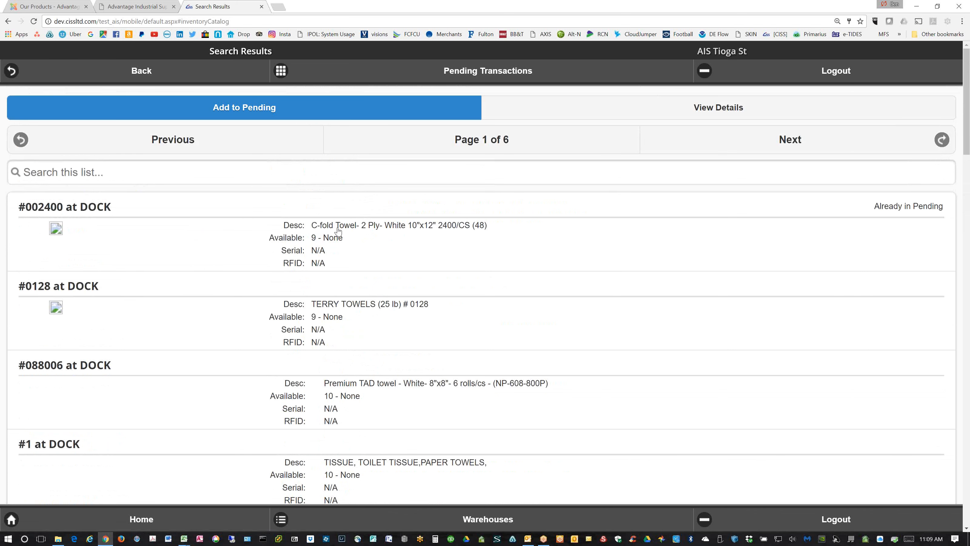
- Return to the mobile main menu and open the Receive Stock form, briefly checking the desktop Inventory Catalog page
{"action": "left_click", "coordinate": [141, 70]}
{"action": "left_click", "coordinate": [141, 70]}
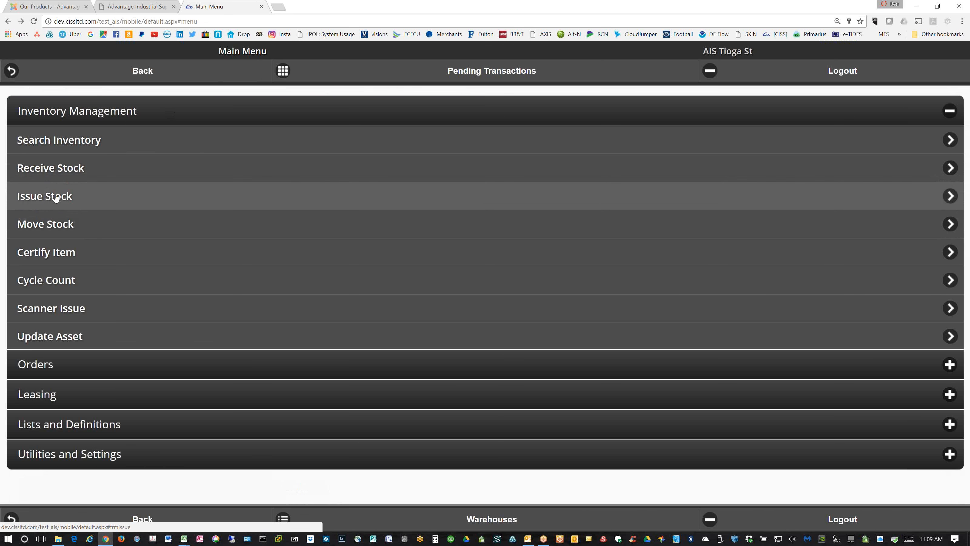
{"action": "left_click", "coordinate": [76, 169]}
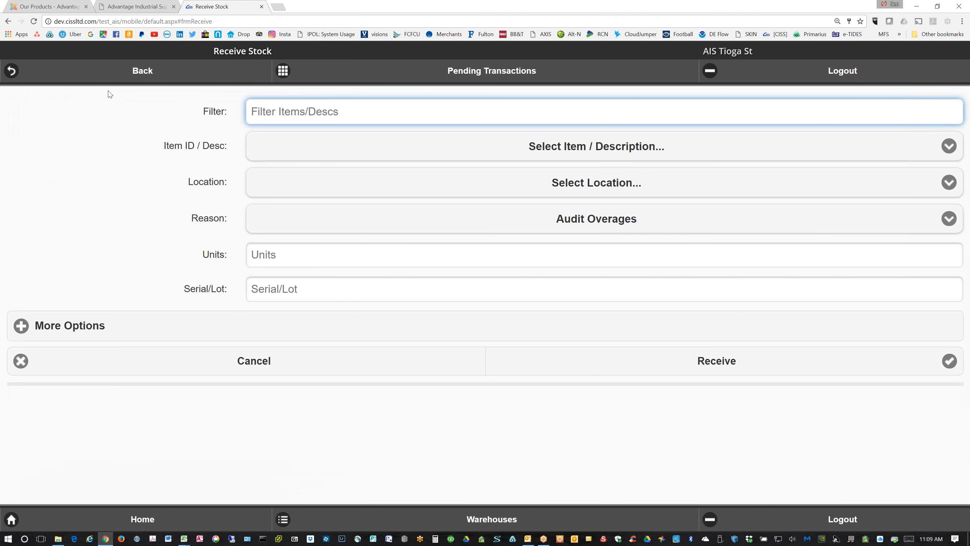
{"action": "left_click", "coordinate": [128, 10]}
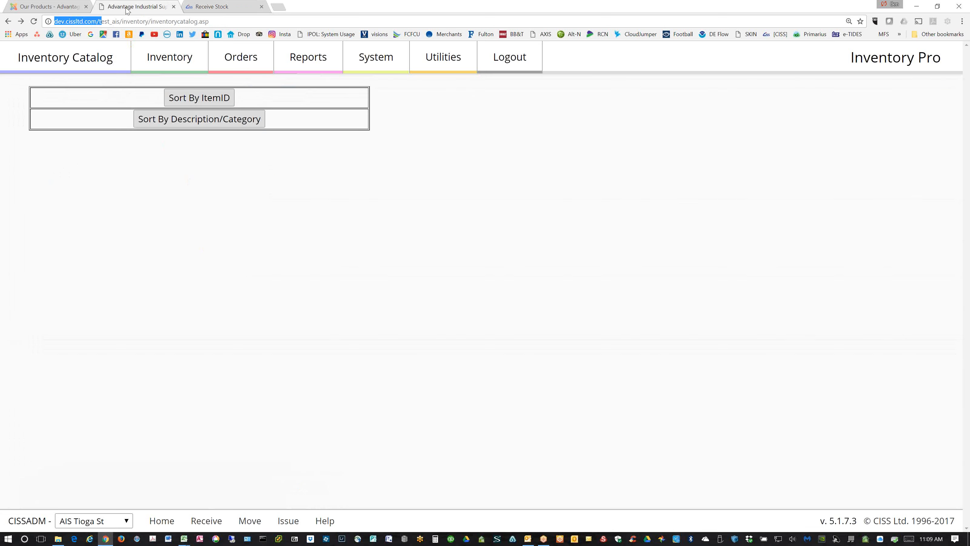
{"action": "left_click", "coordinate": [229, 6]}
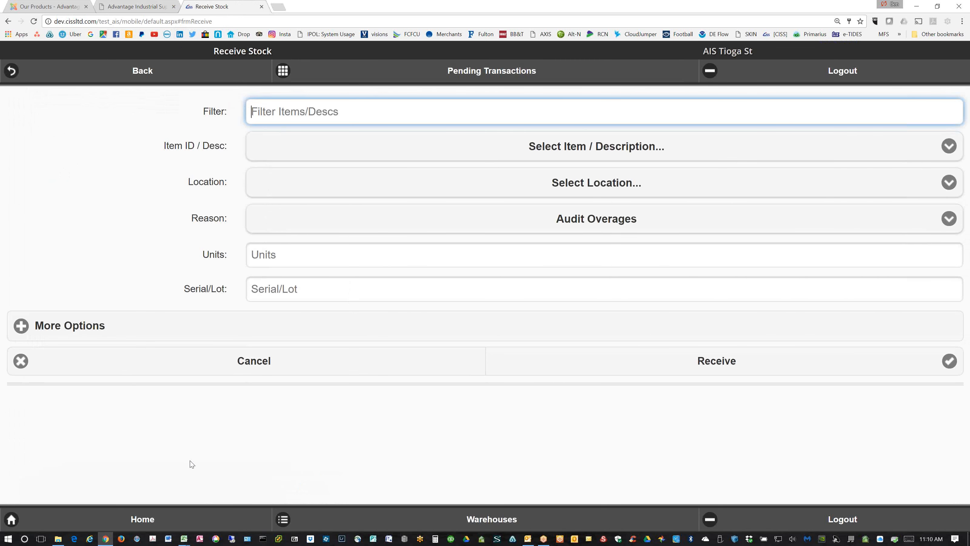
- Reopen Search Inventory from the main menu and rerun the %towel% description search
{"action": "left_click", "coordinate": [134, 526]}
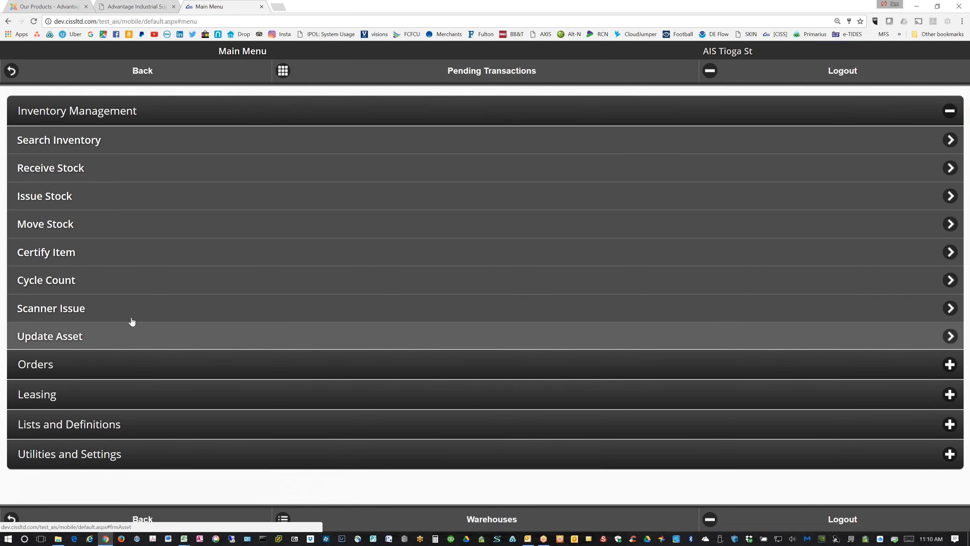
{"action": "left_click", "coordinate": [72, 145]}
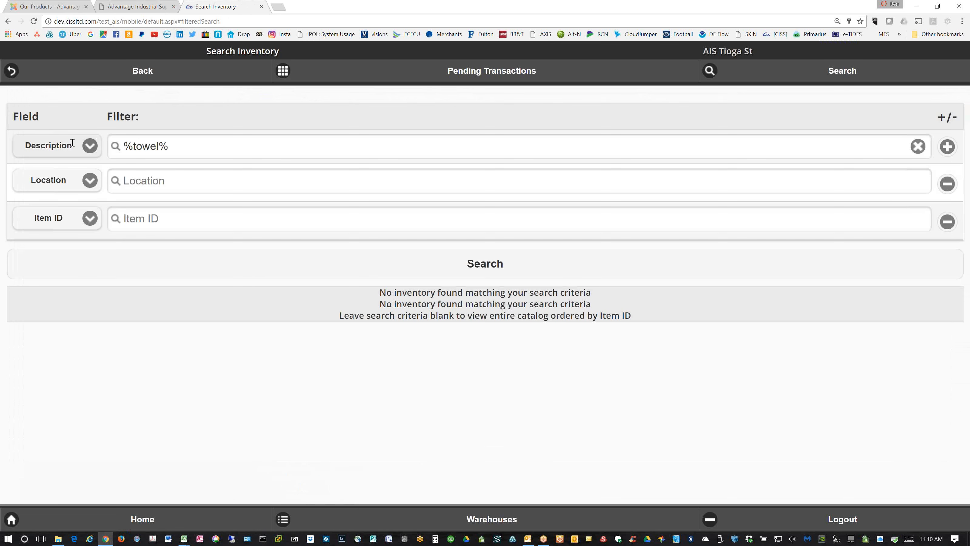
{"action": "left_click", "coordinate": [482, 264]}
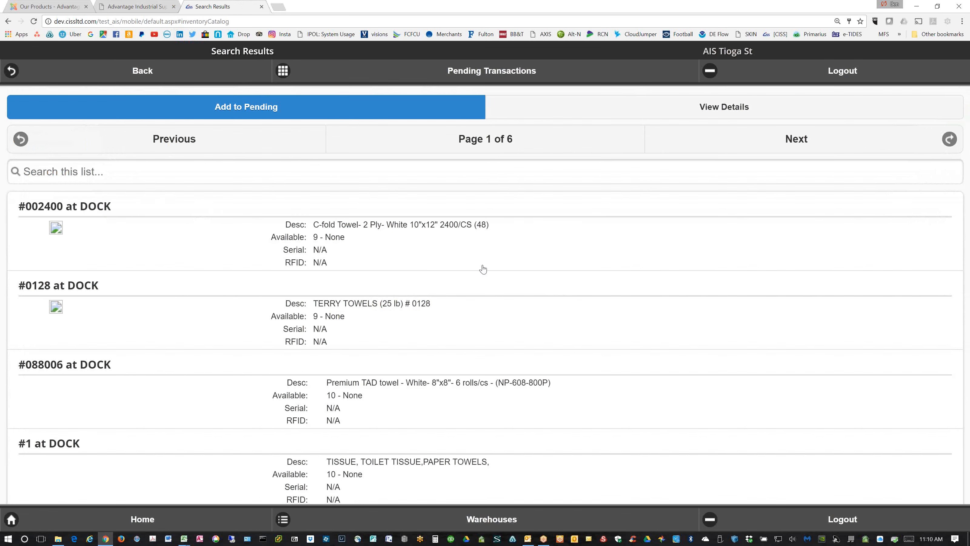